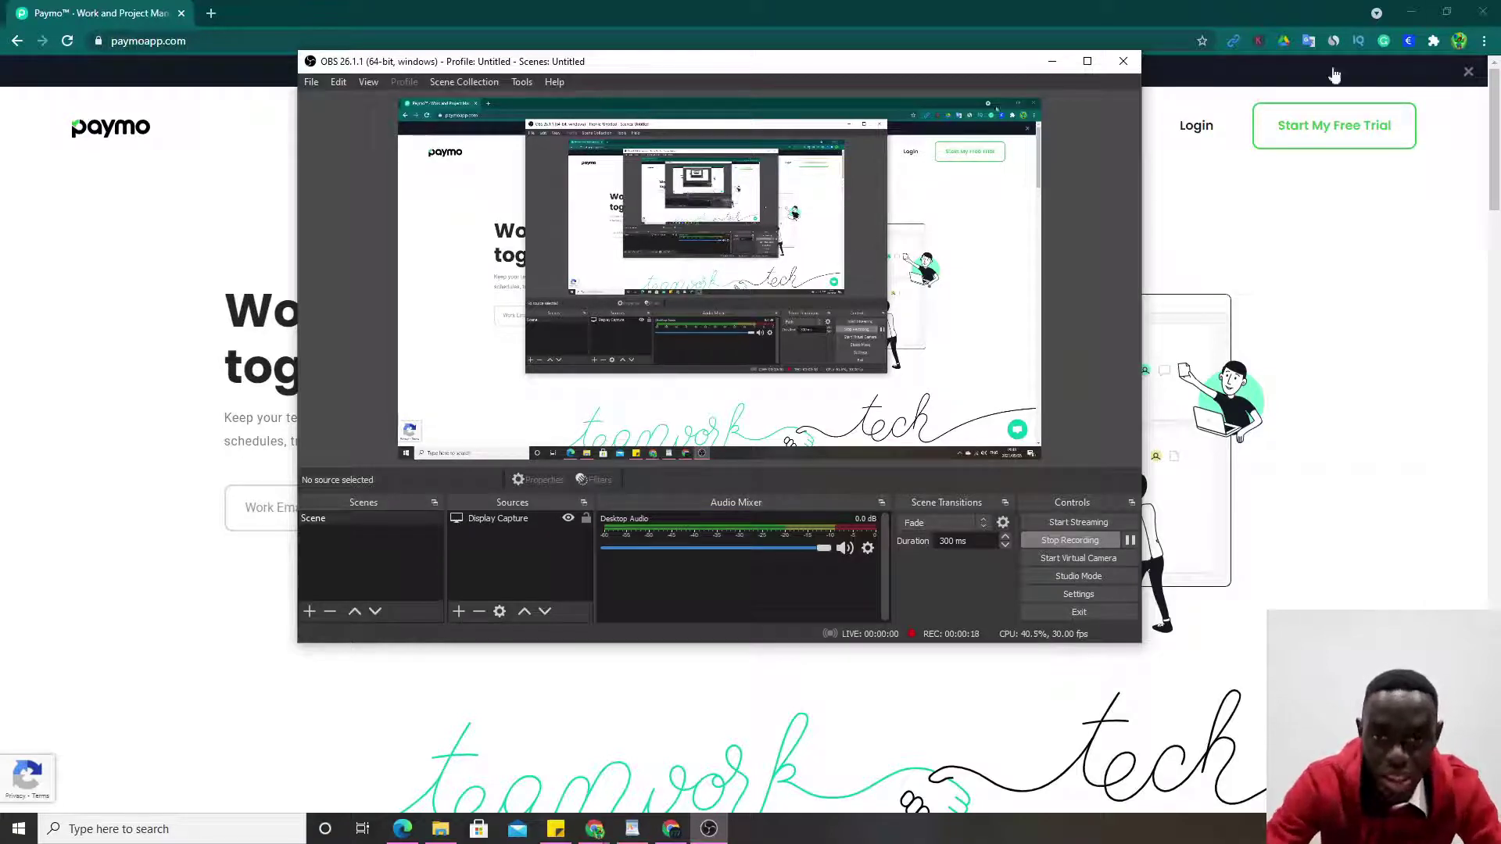
Minimise the OBS window and look over the Paymo homepage down to its task management features
left_click(1052, 61)
mouse_move(1029, 176)
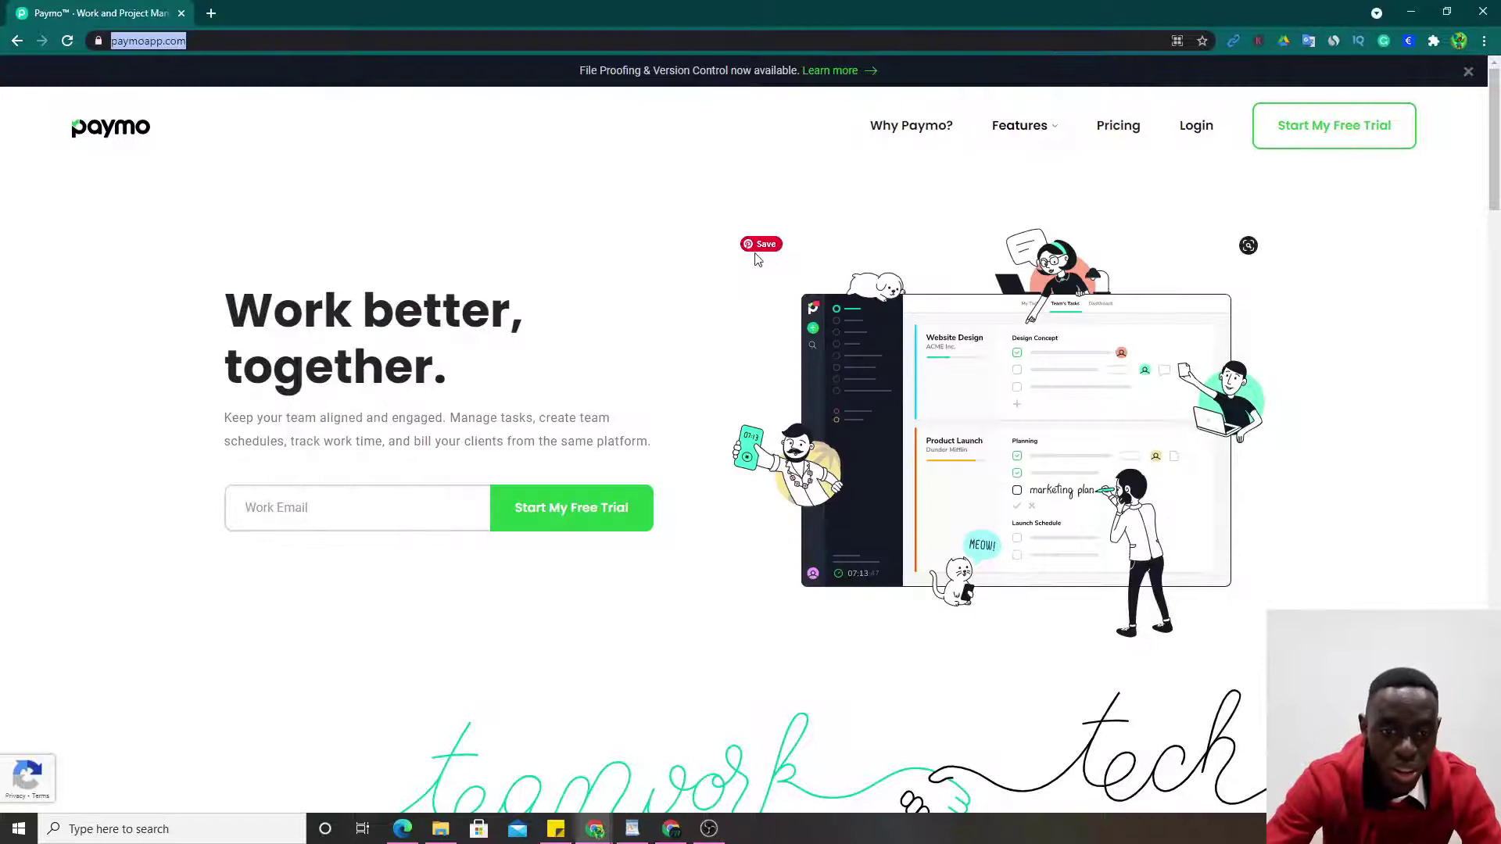
left_click(755, 258)
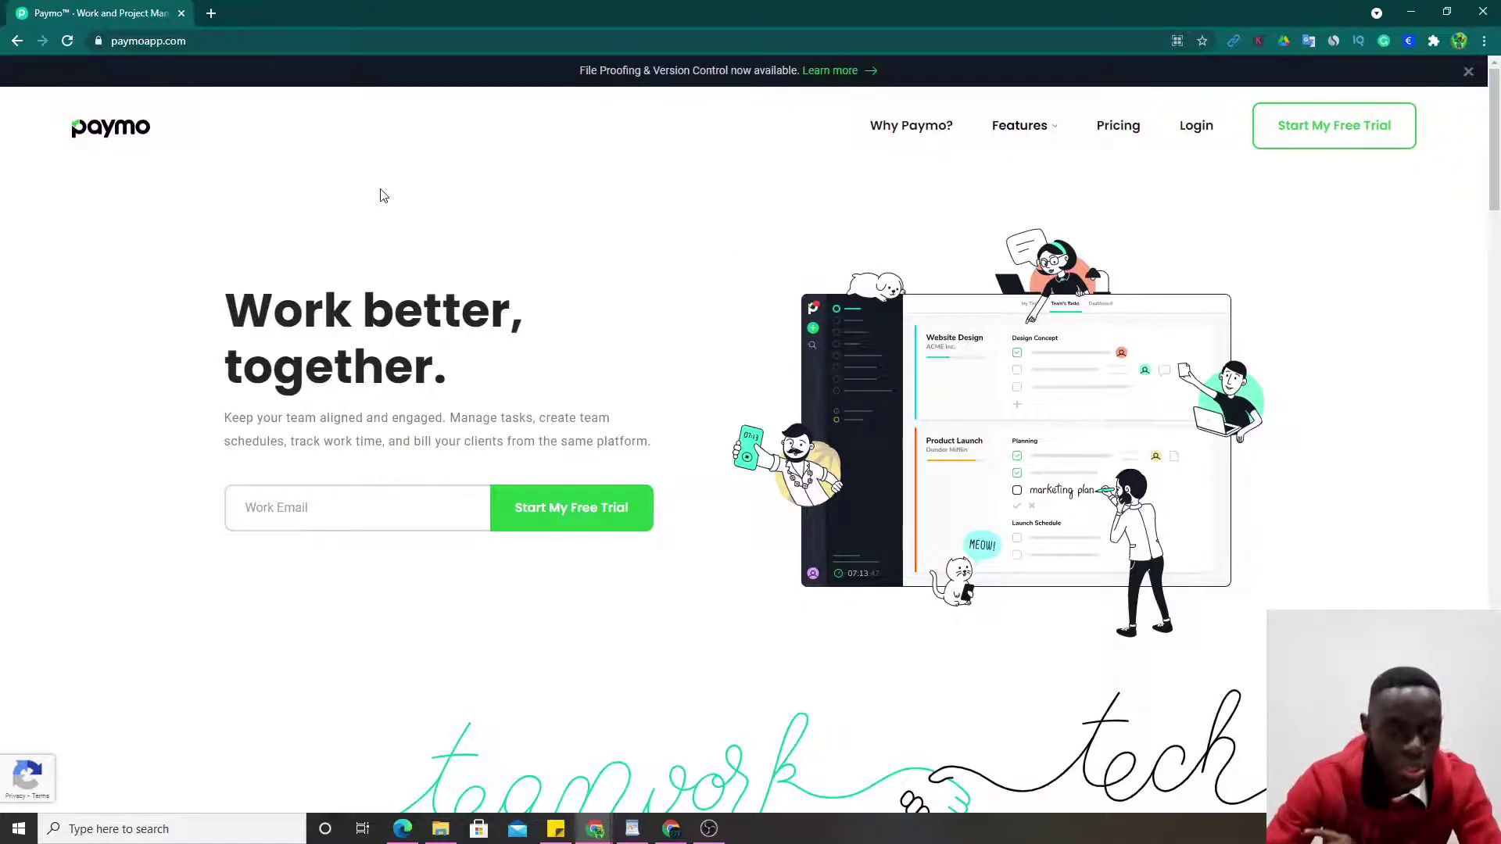
scroll(557, 283, "down", 2)
scroll(556, 283, "up", 2)
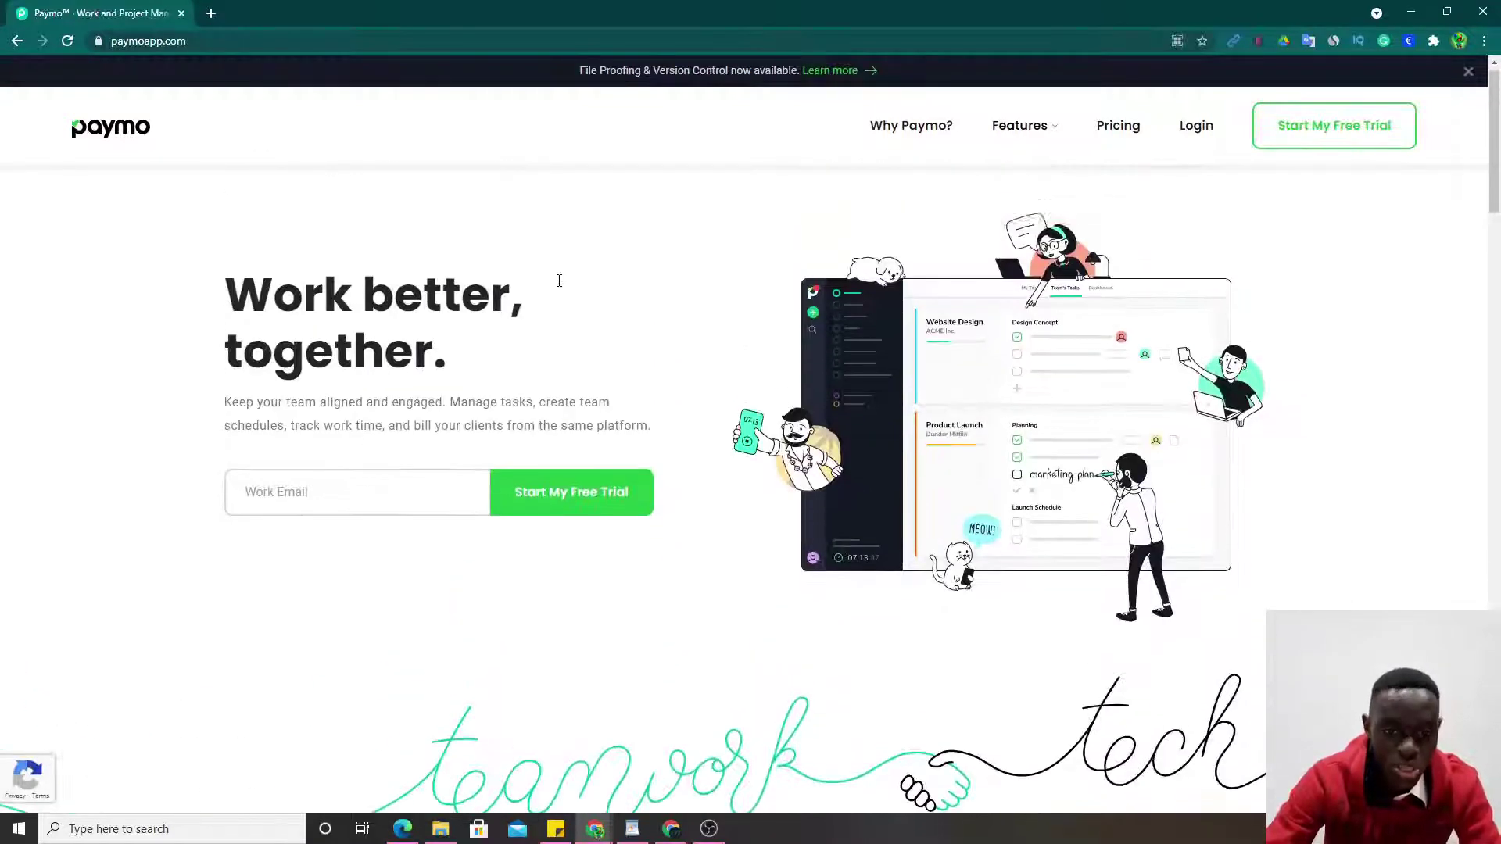
scroll(559, 285, "down", 1)
scroll(559, 287, "down", 15)
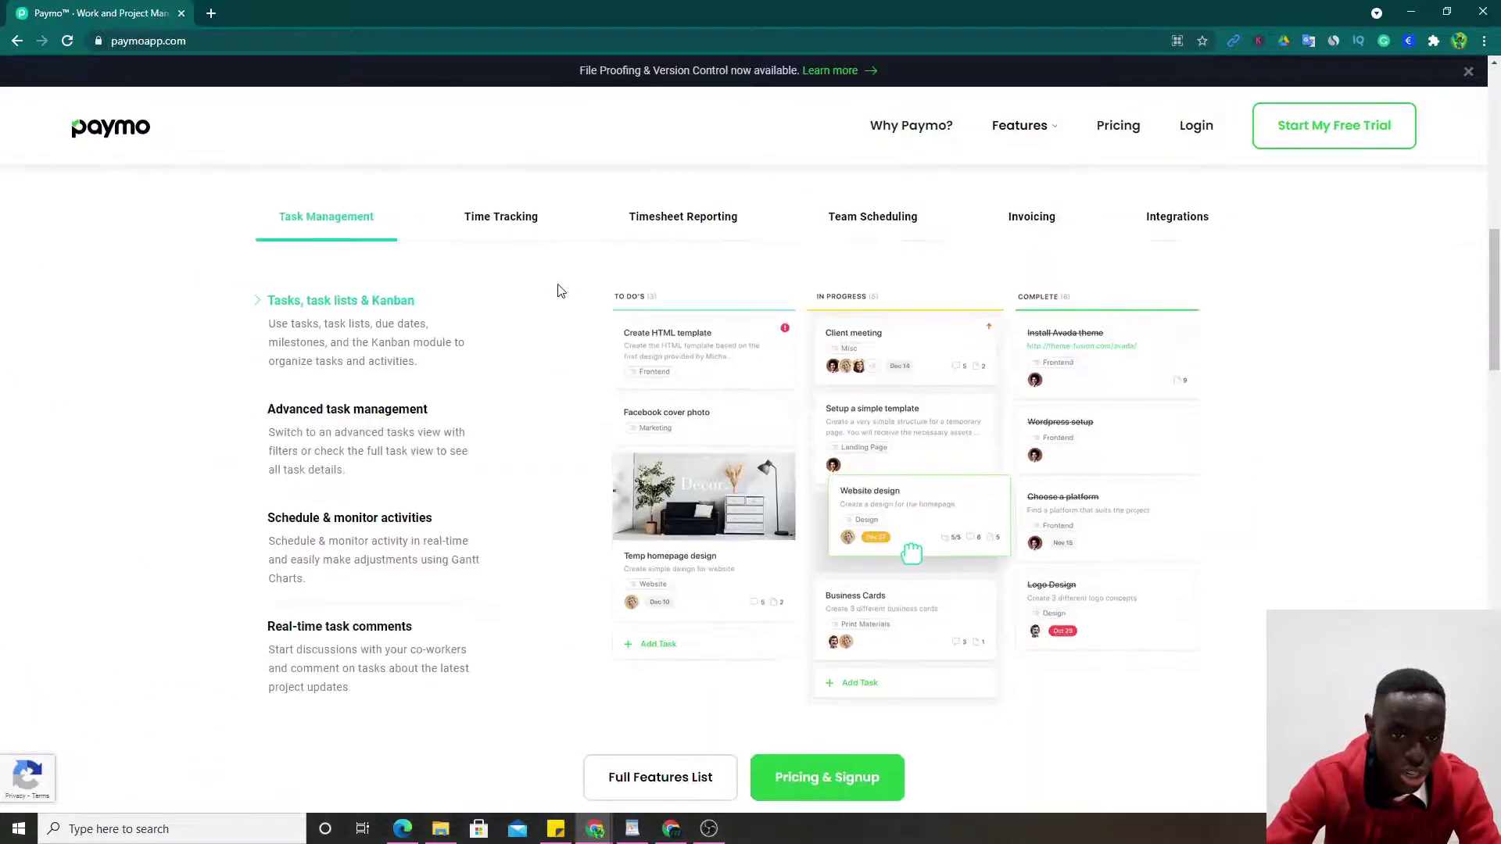
scroll(559, 293, "up", 15)
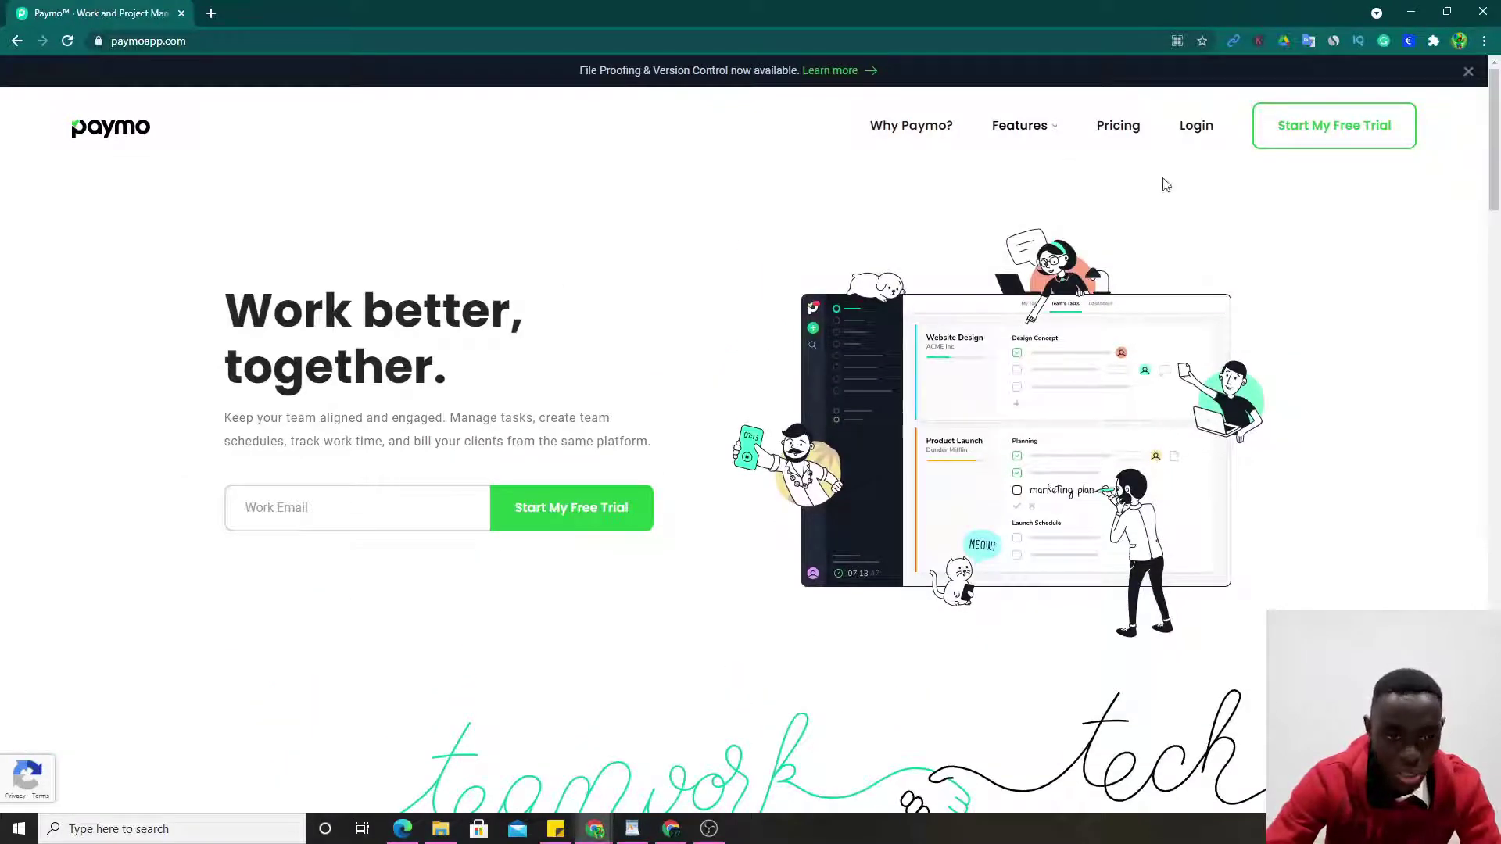
Log in to the Paymo account from the homepage and collapse the Shortcuts section
left_click(333, 496)
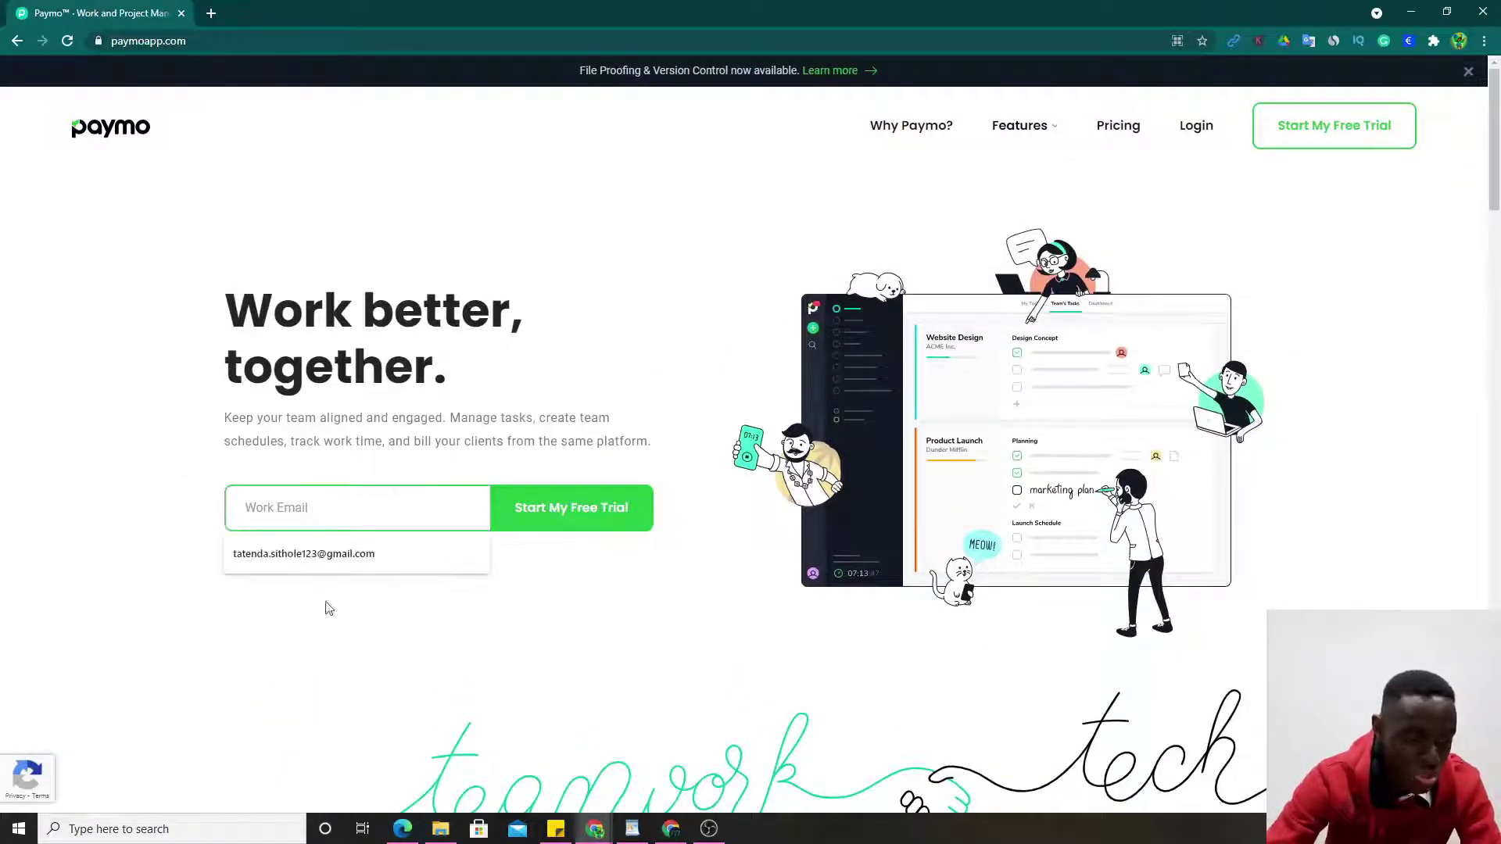
left_click(130, 442)
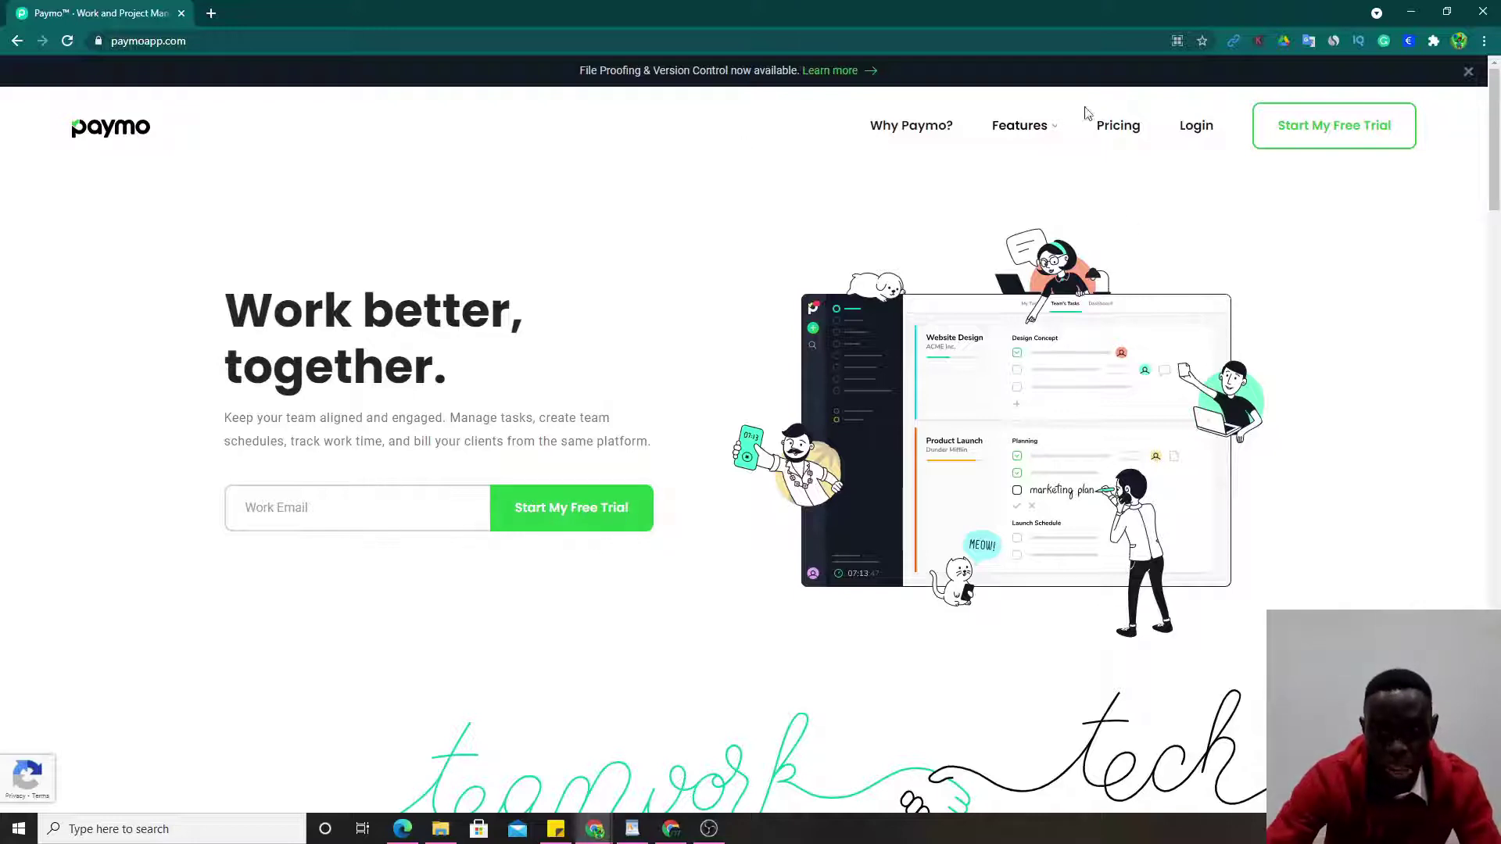
left_click(1196, 129)
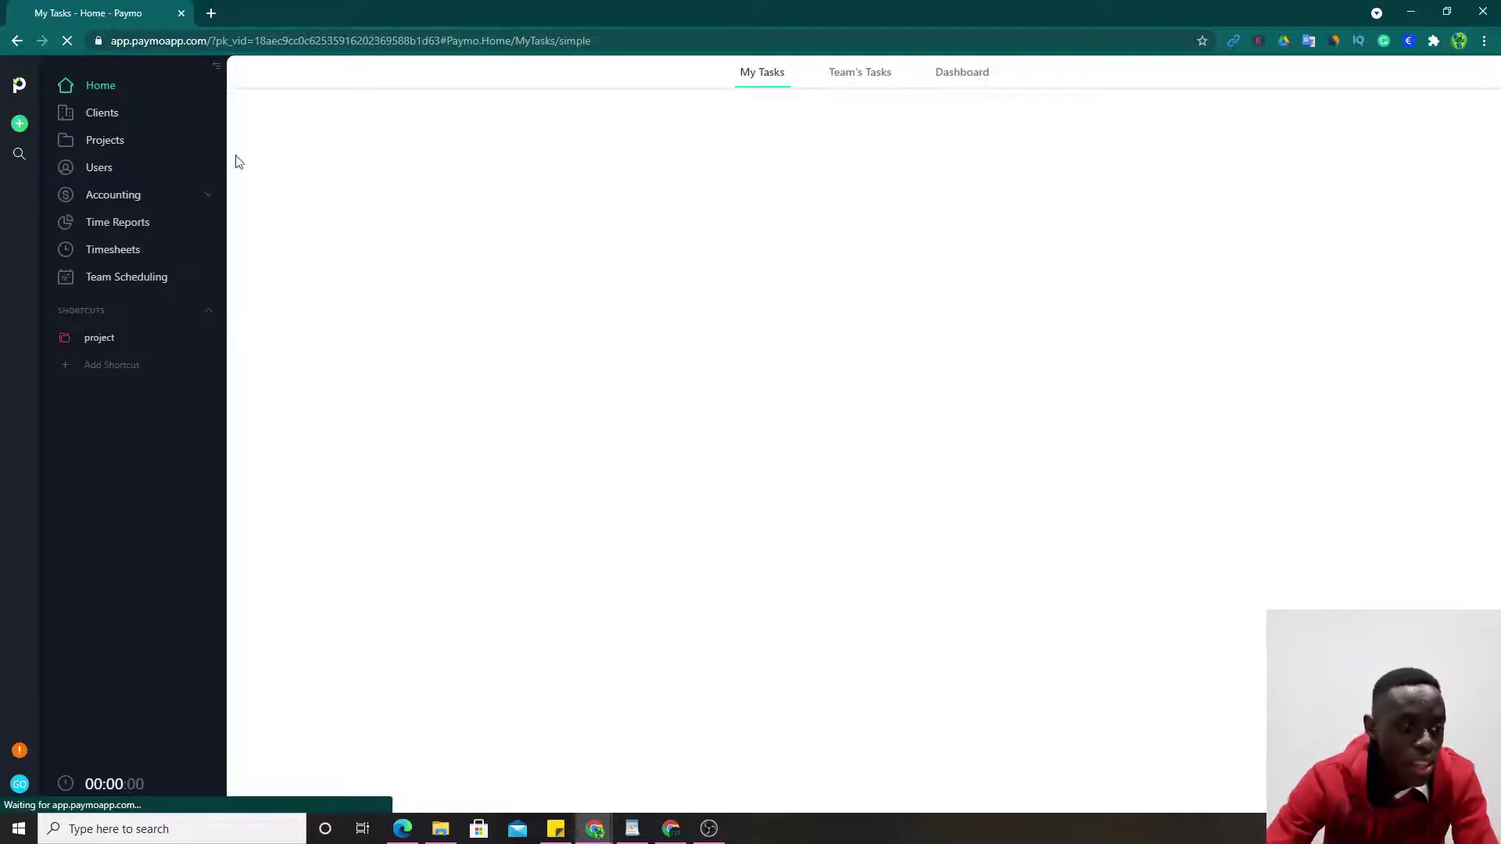
left_click(209, 310)
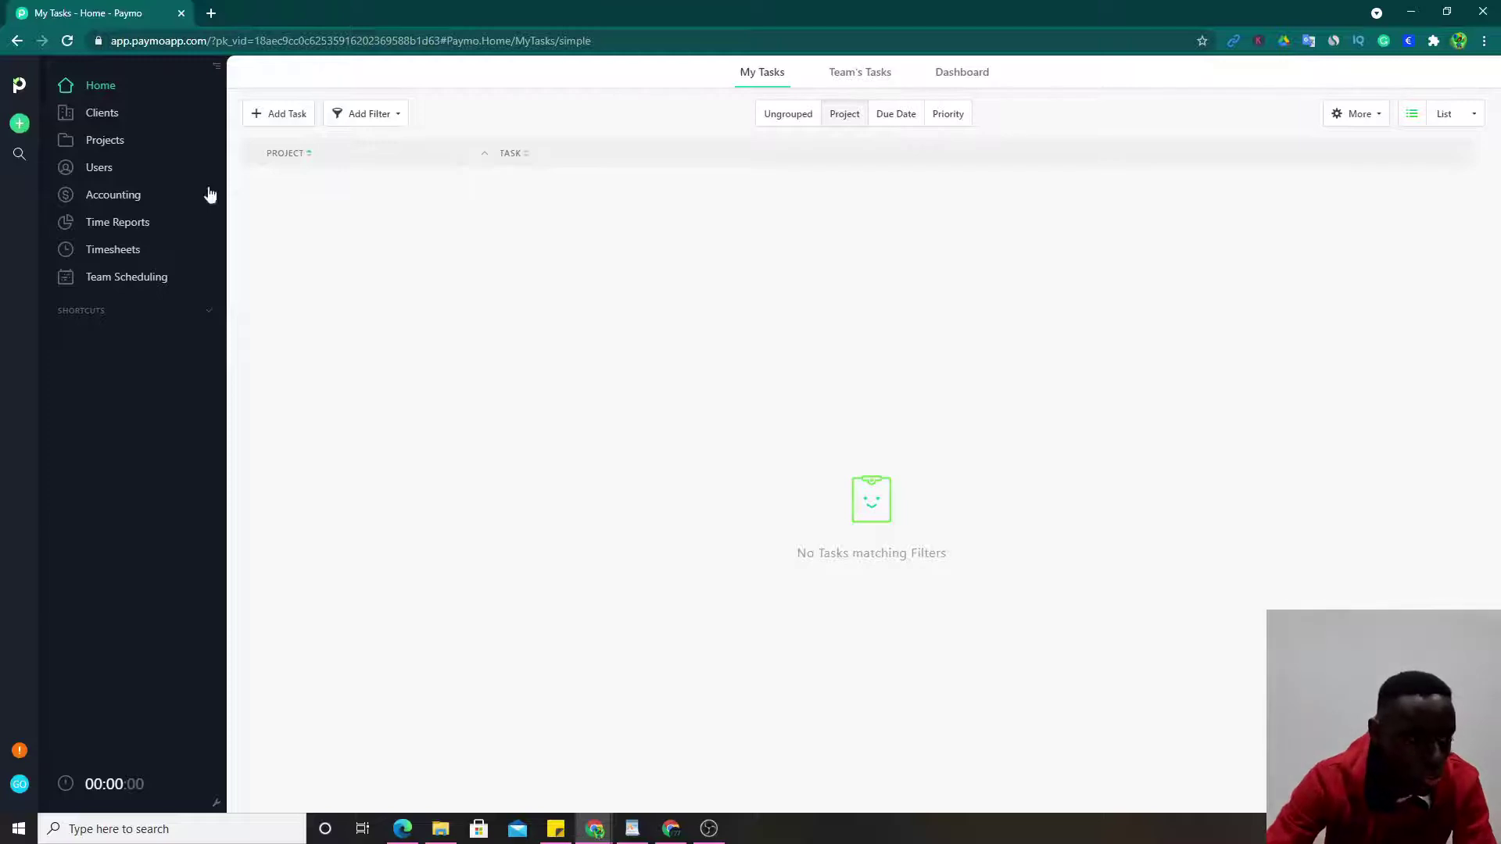
Add a new task named "App launch" to My Tasks
left_click(280, 118)
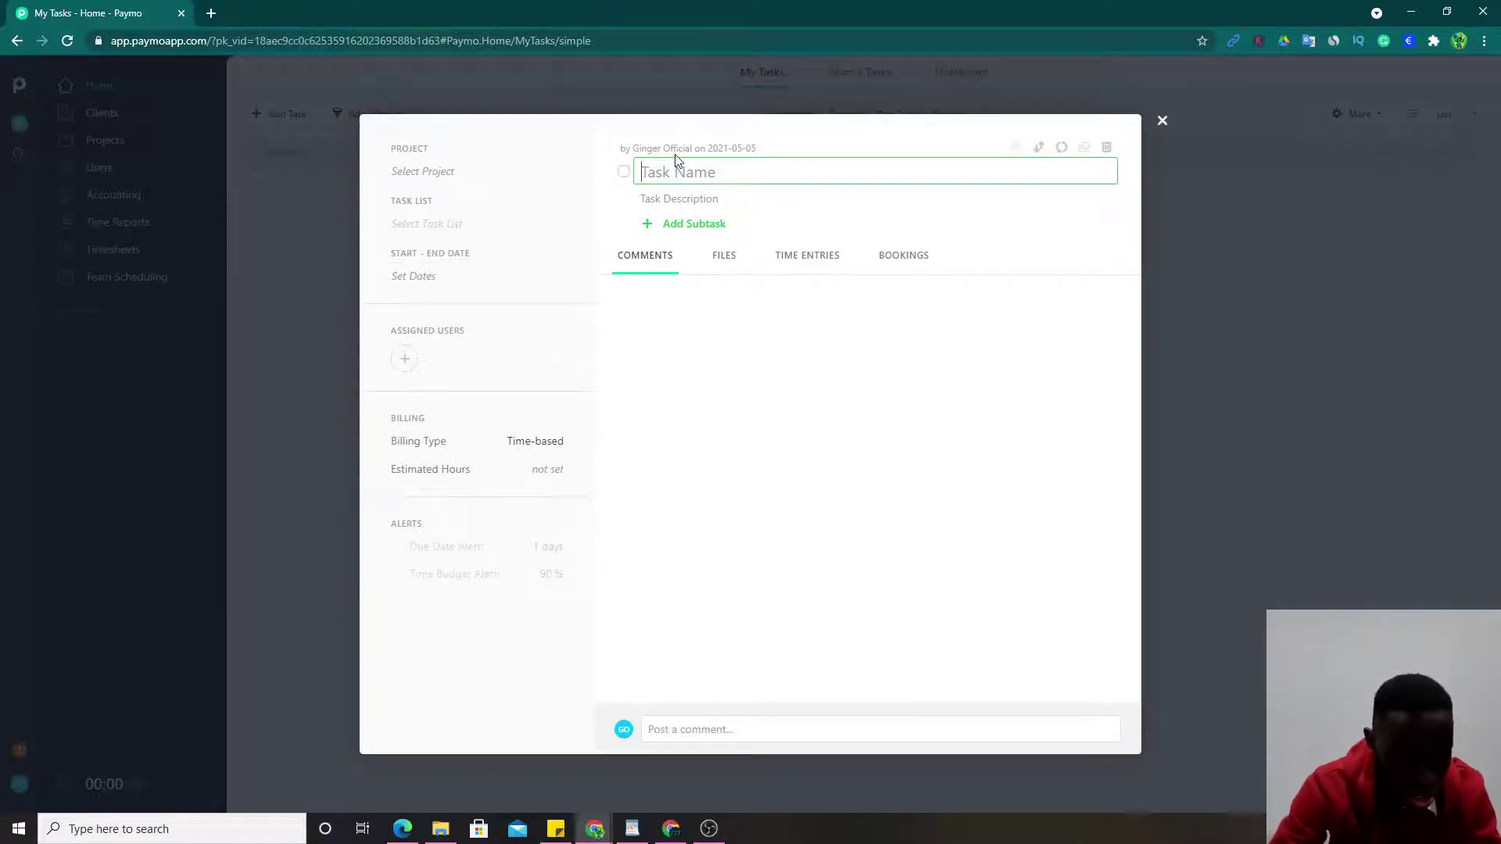
type("App launch")
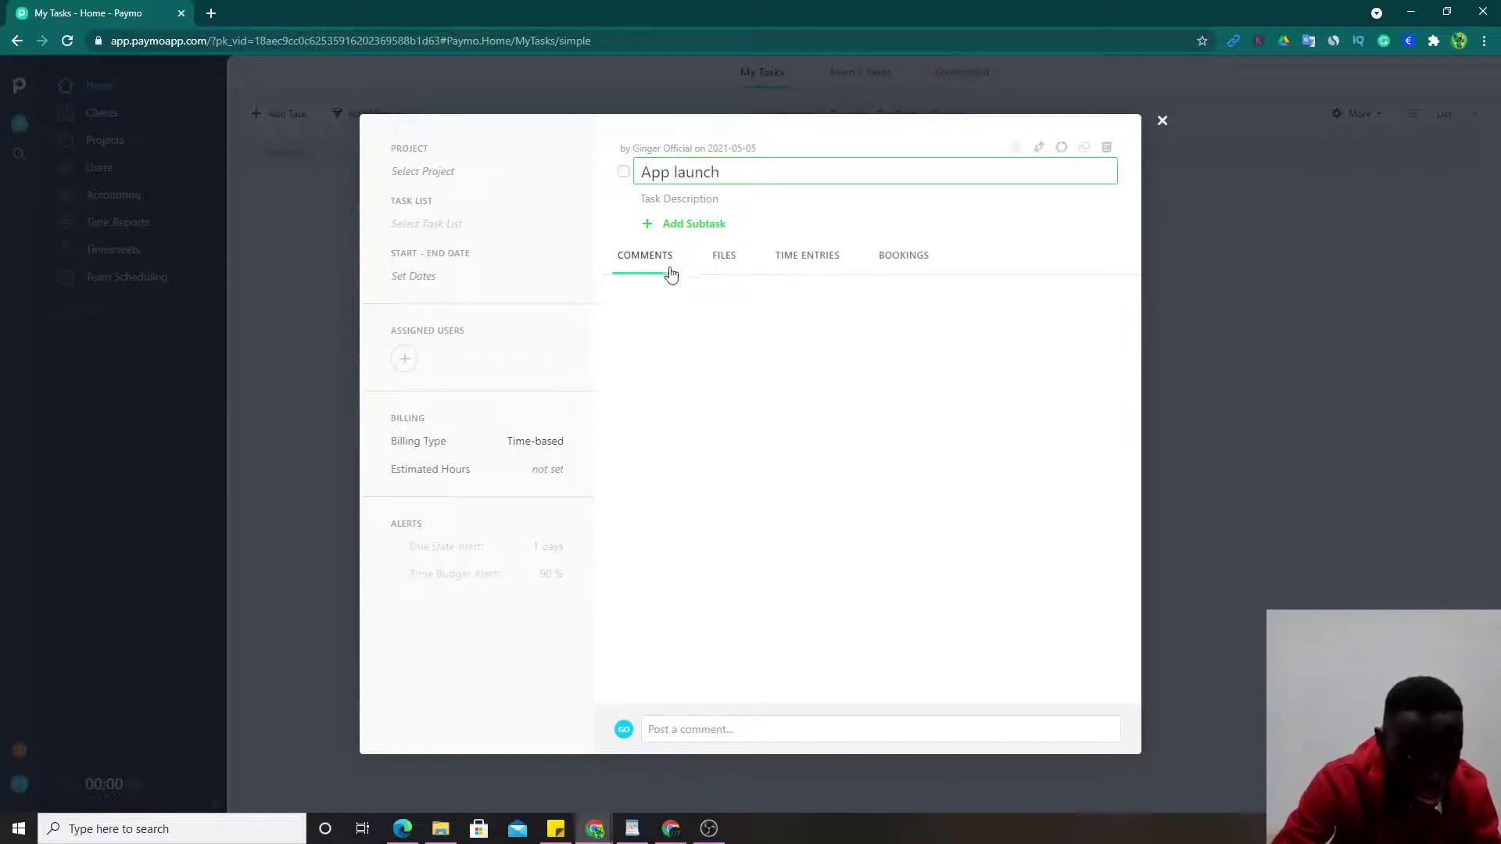
left_click(637, 307)
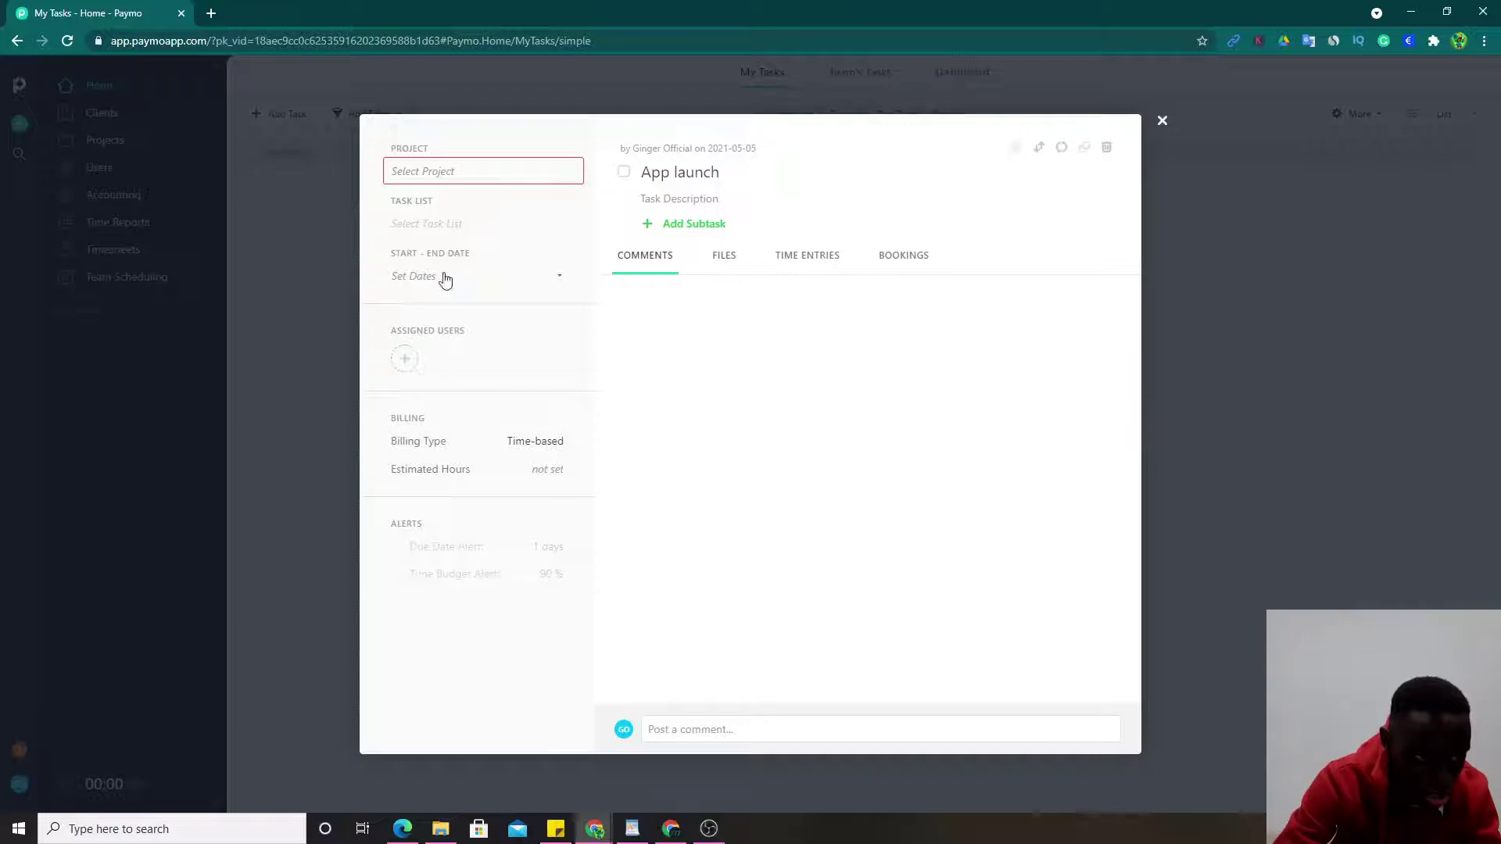
Try to assign a team member to the App launch task by entering the person's first name
left_click(405, 361)
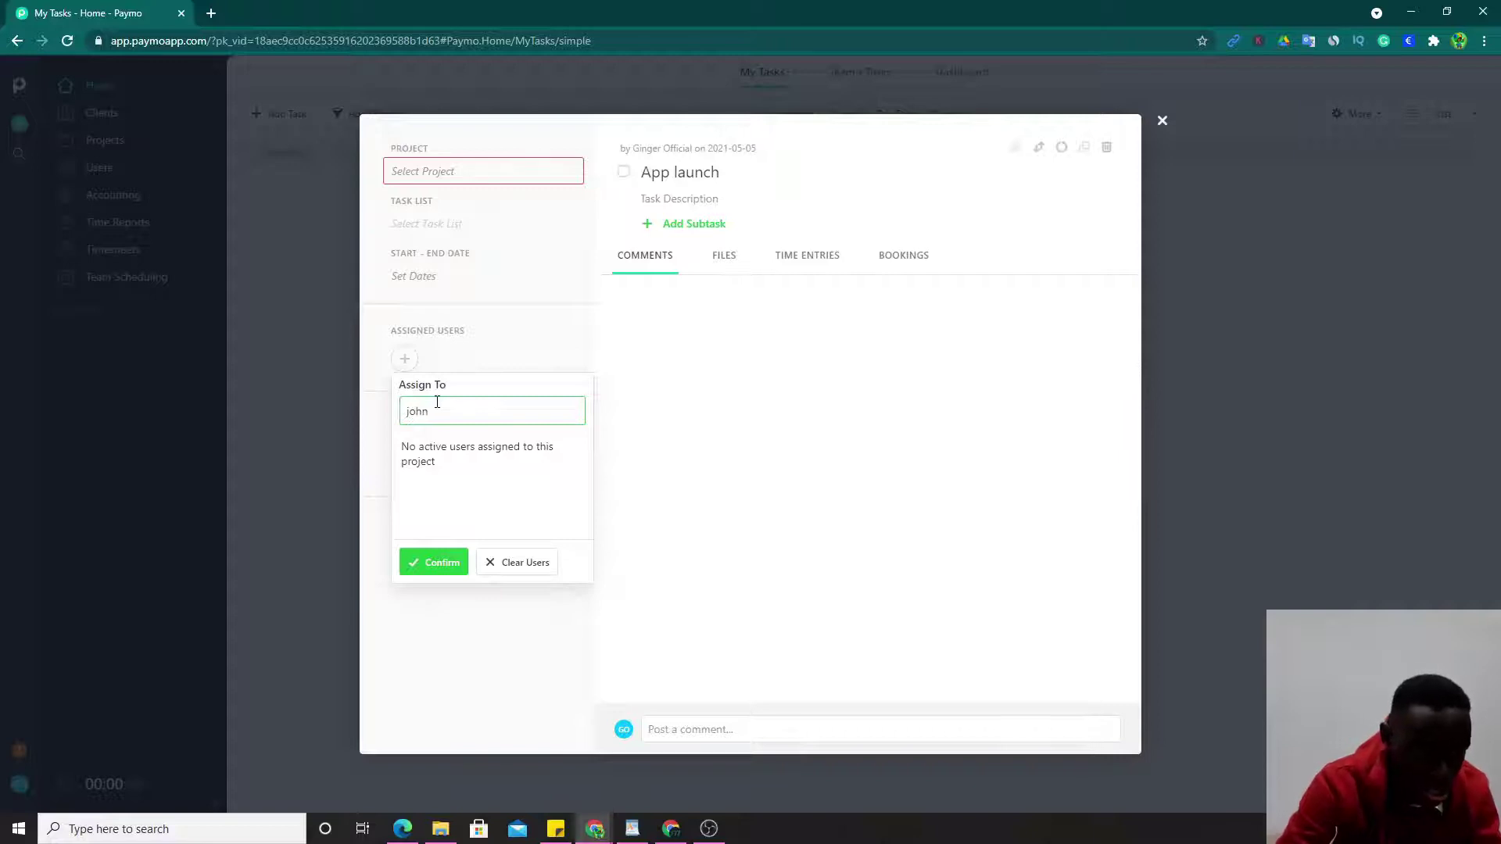
left_click(529, 563)
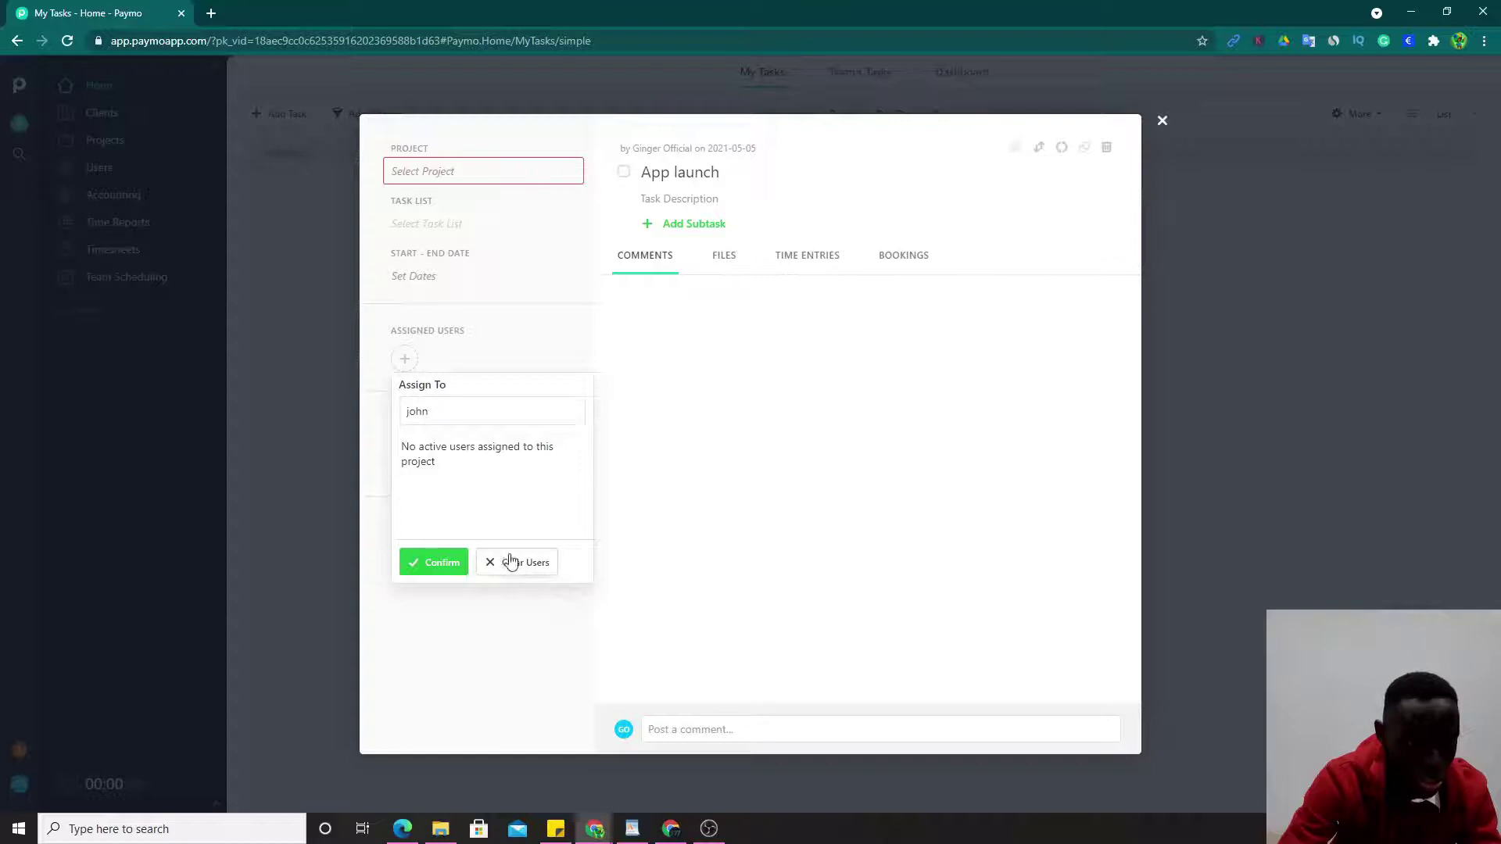
left_click(455, 562)
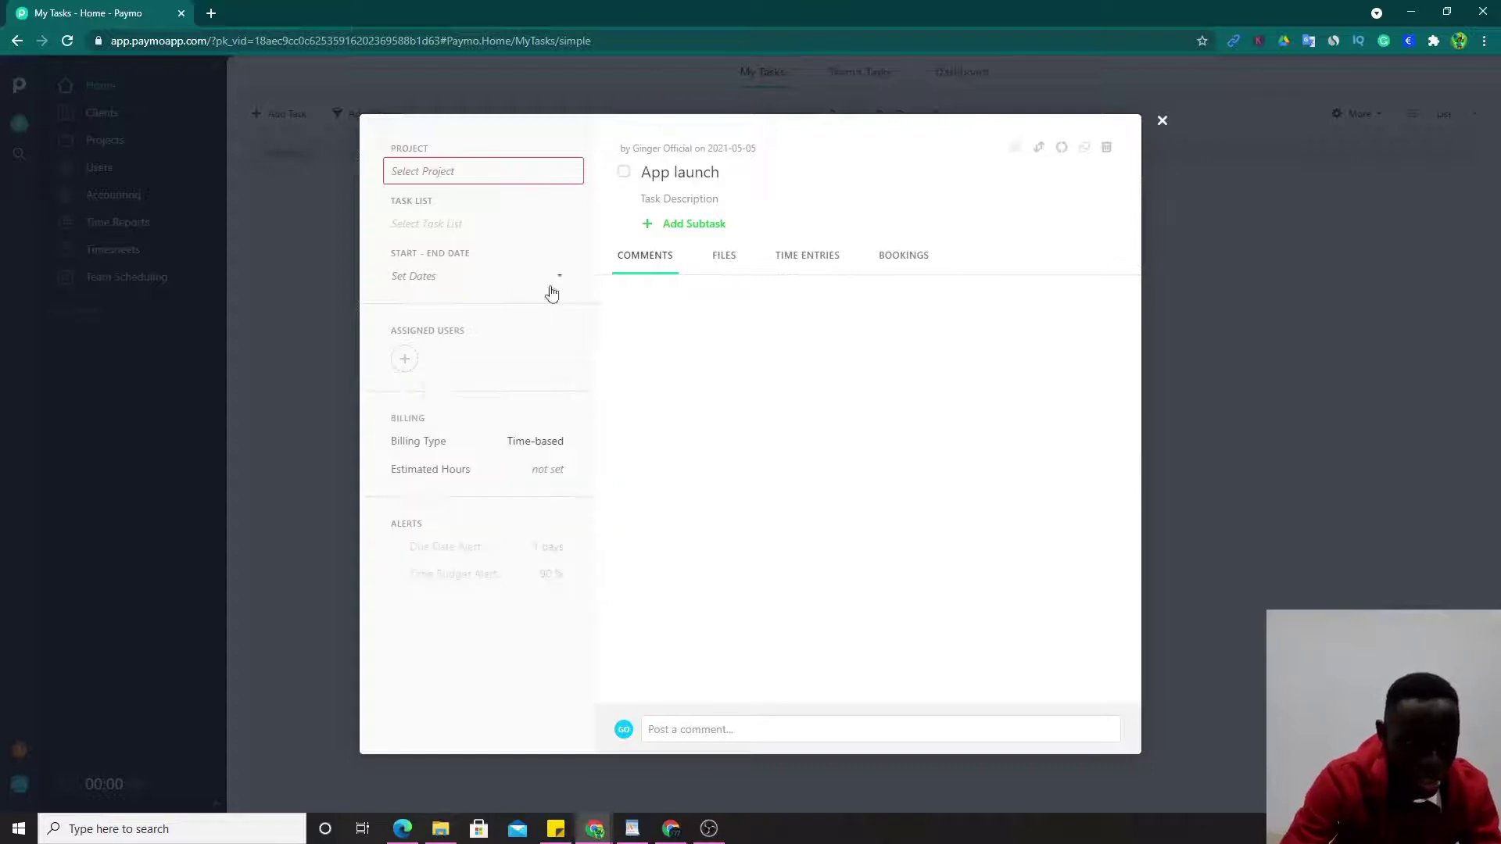
Place the App launch task in Sample Client's Generic Project
left_click(483, 175)
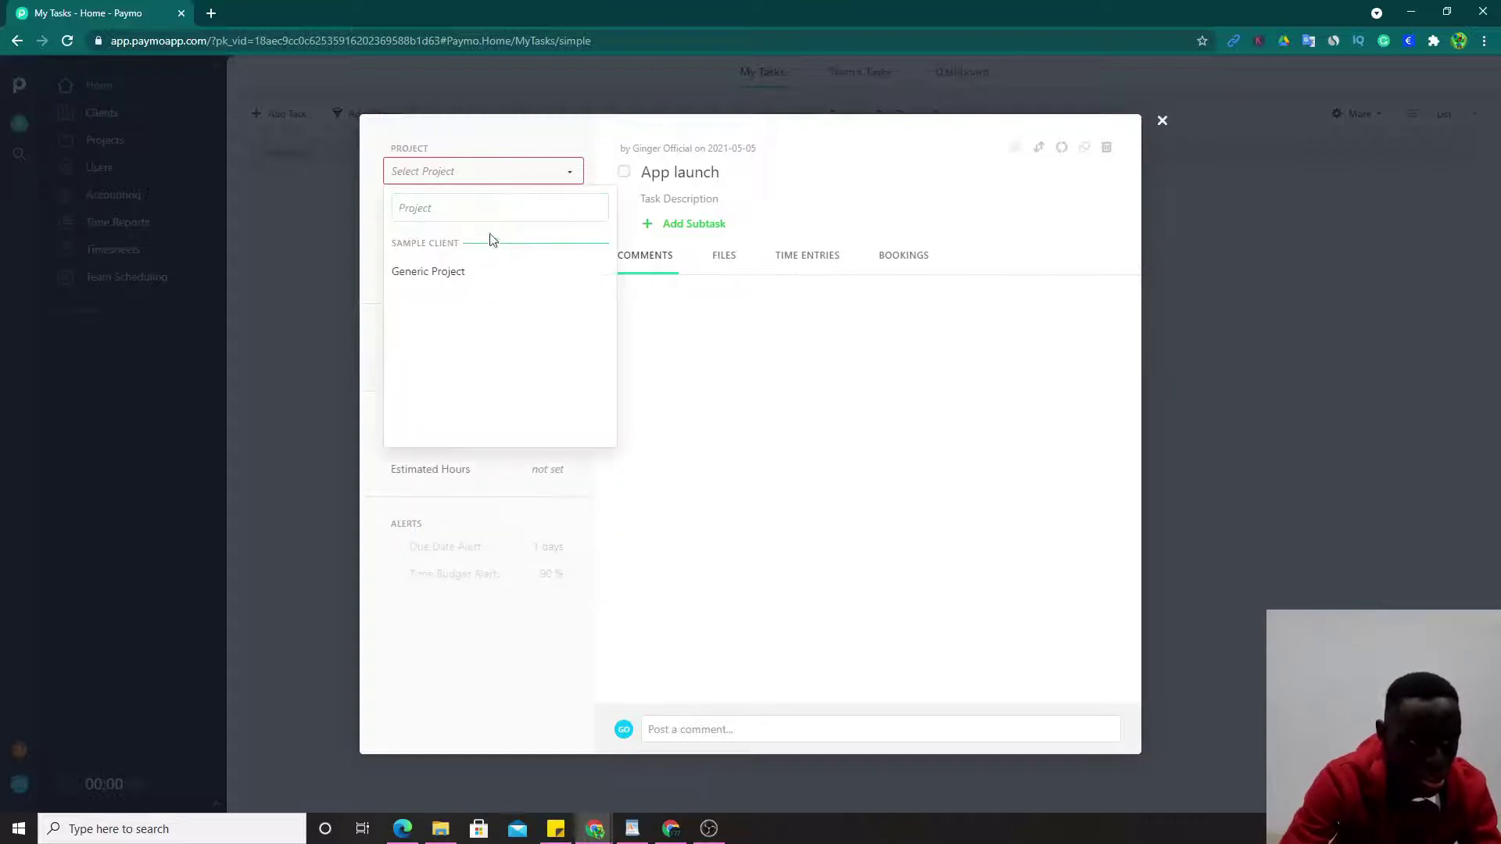
left_click(449, 267)
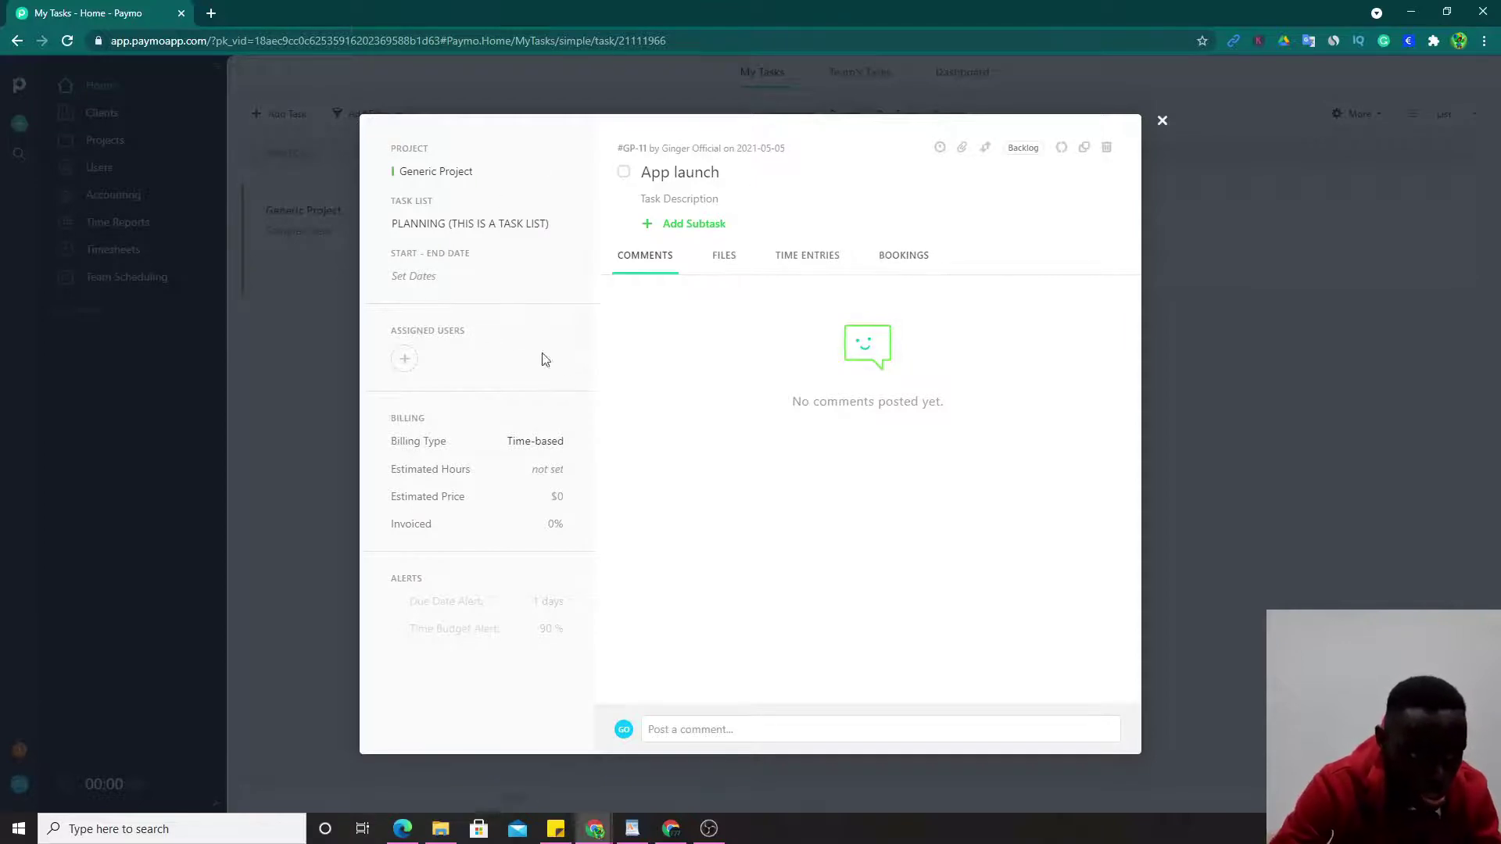
Look at the start and end date choices and the priority options of the App launch task
left_click(412, 279)
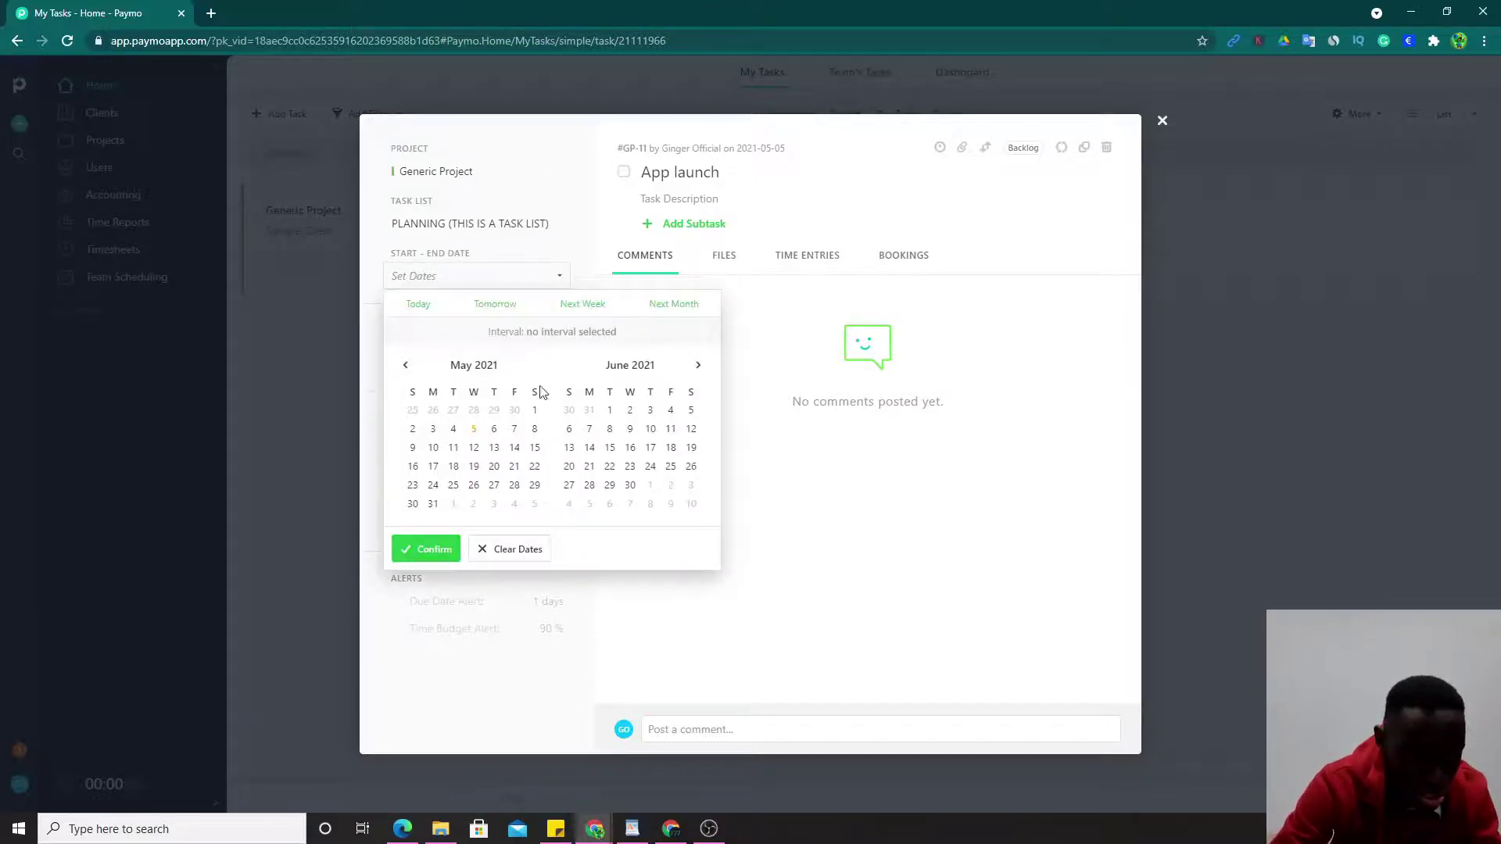
left_click(549, 279)
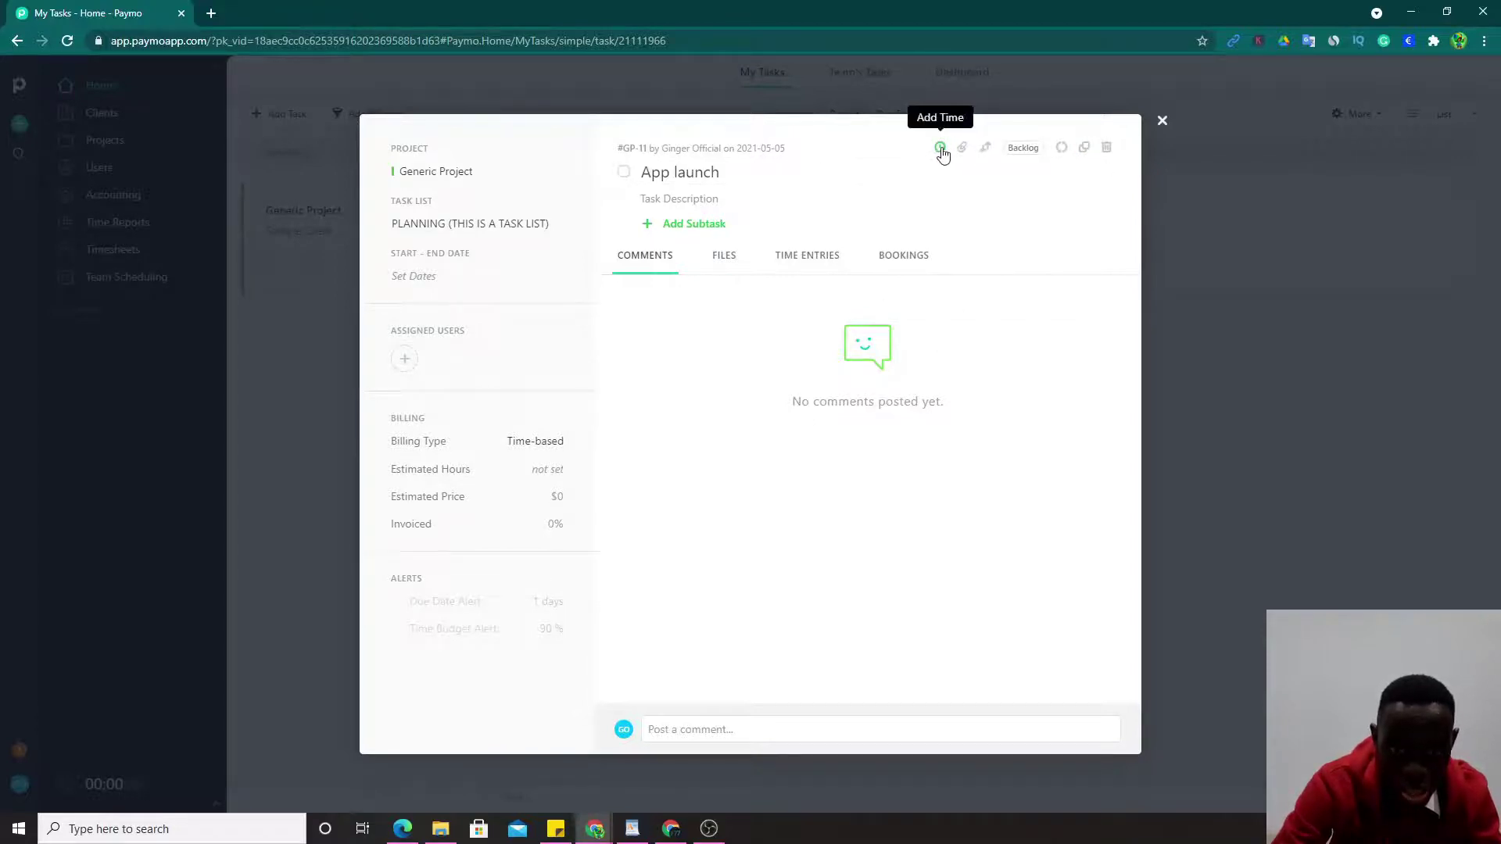
left_click(985, 149)
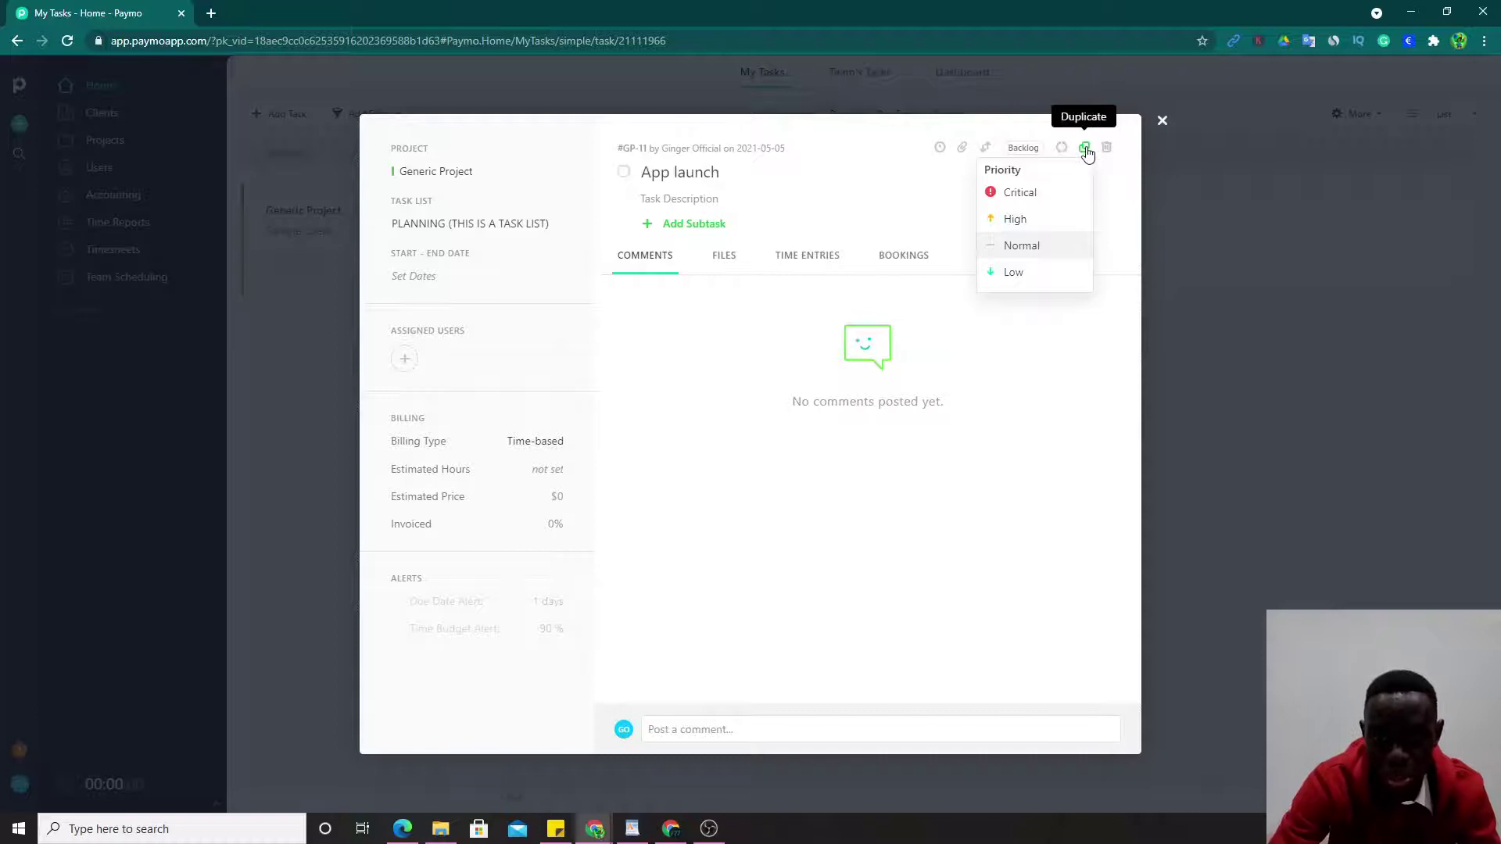
Add a custom time entry to the App launch task with a duration of 1 hour
left_click(941, 149)
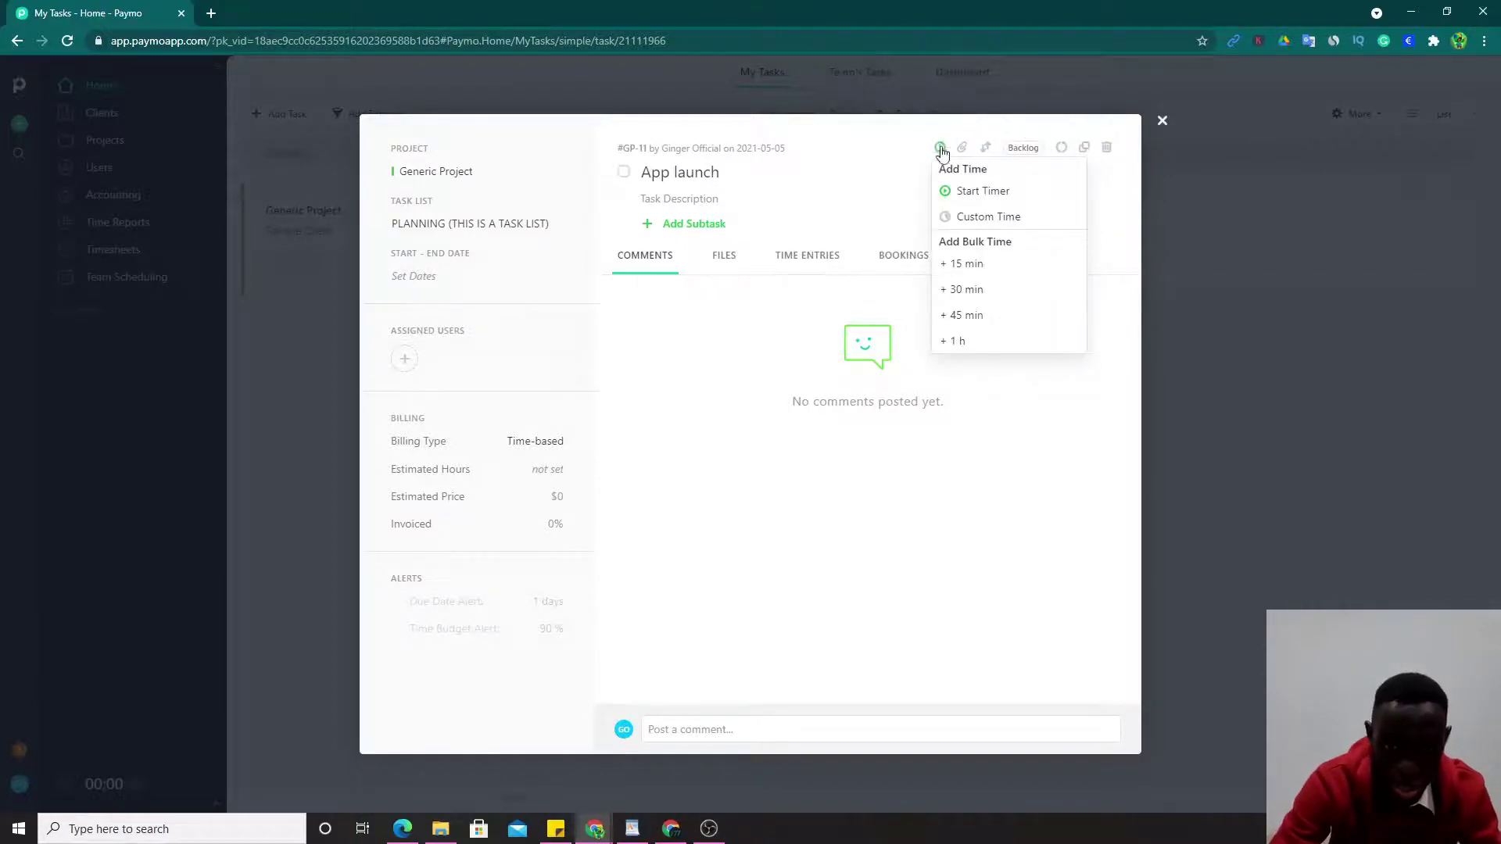
left_click(1020, 216)
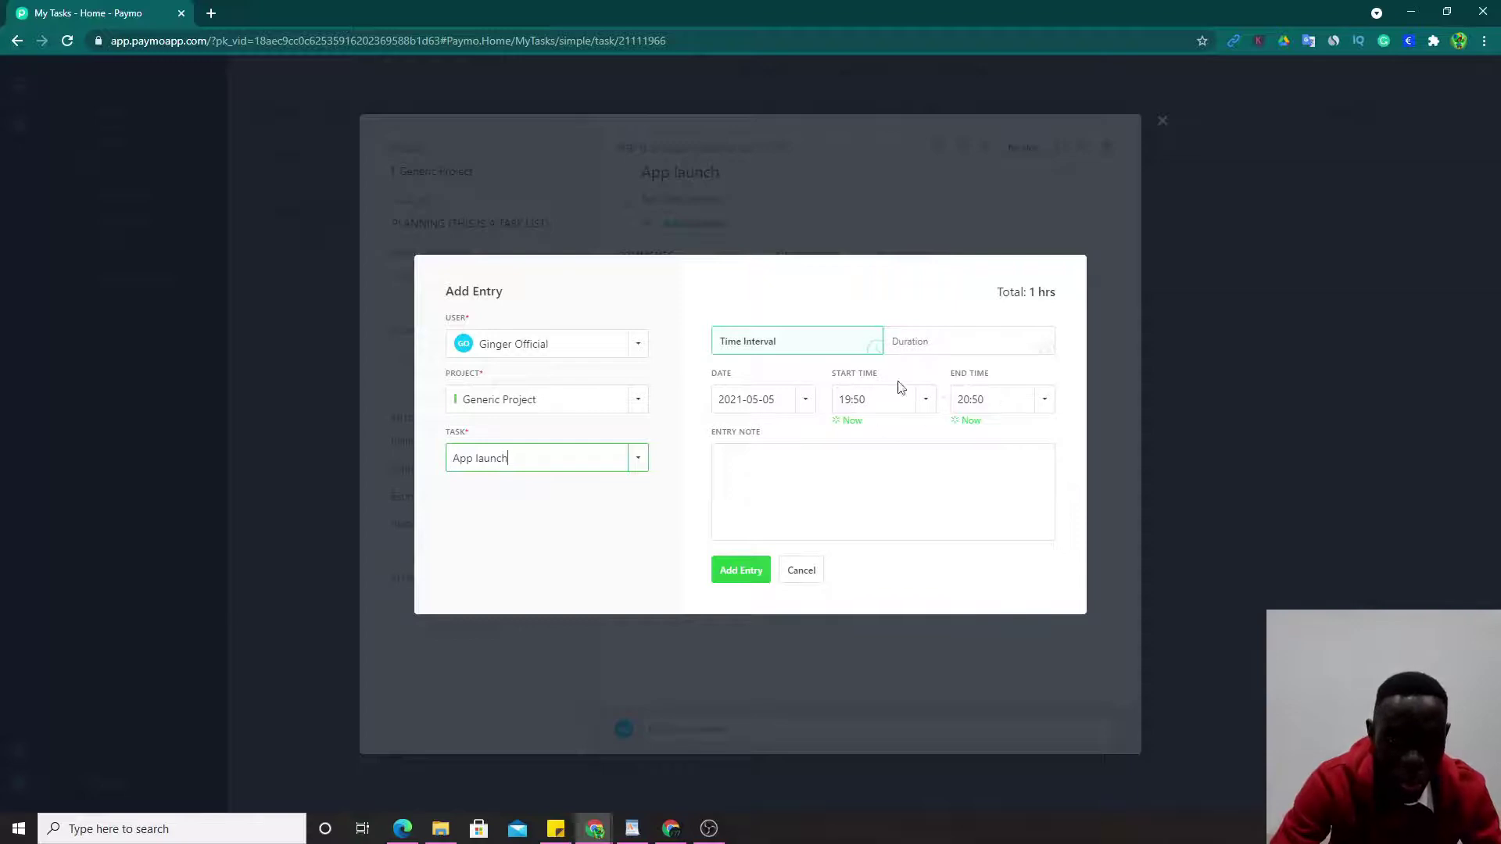
left_click(927, 355)
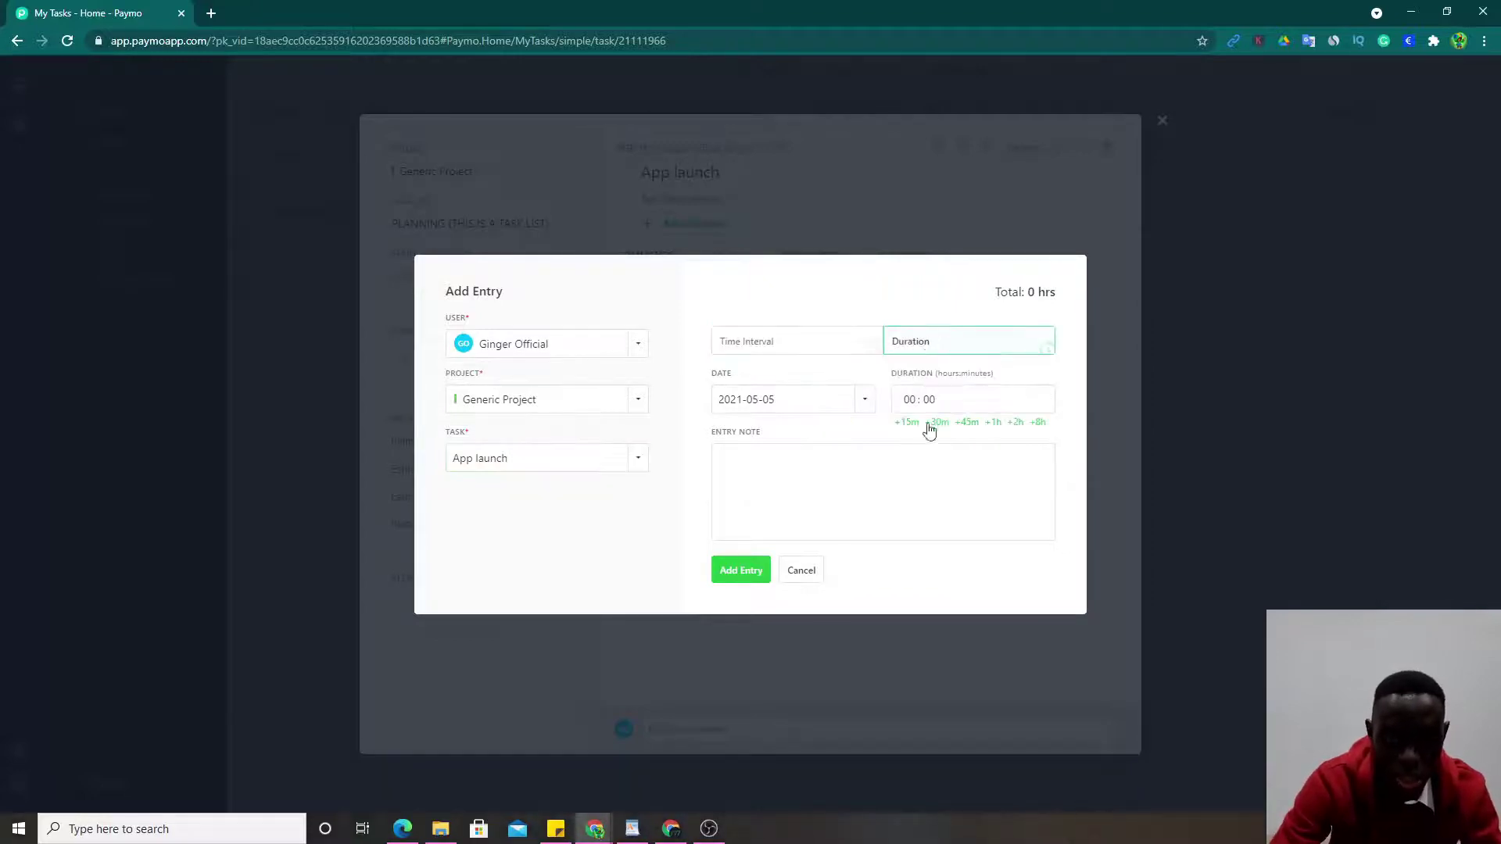
left_click(993, 423)
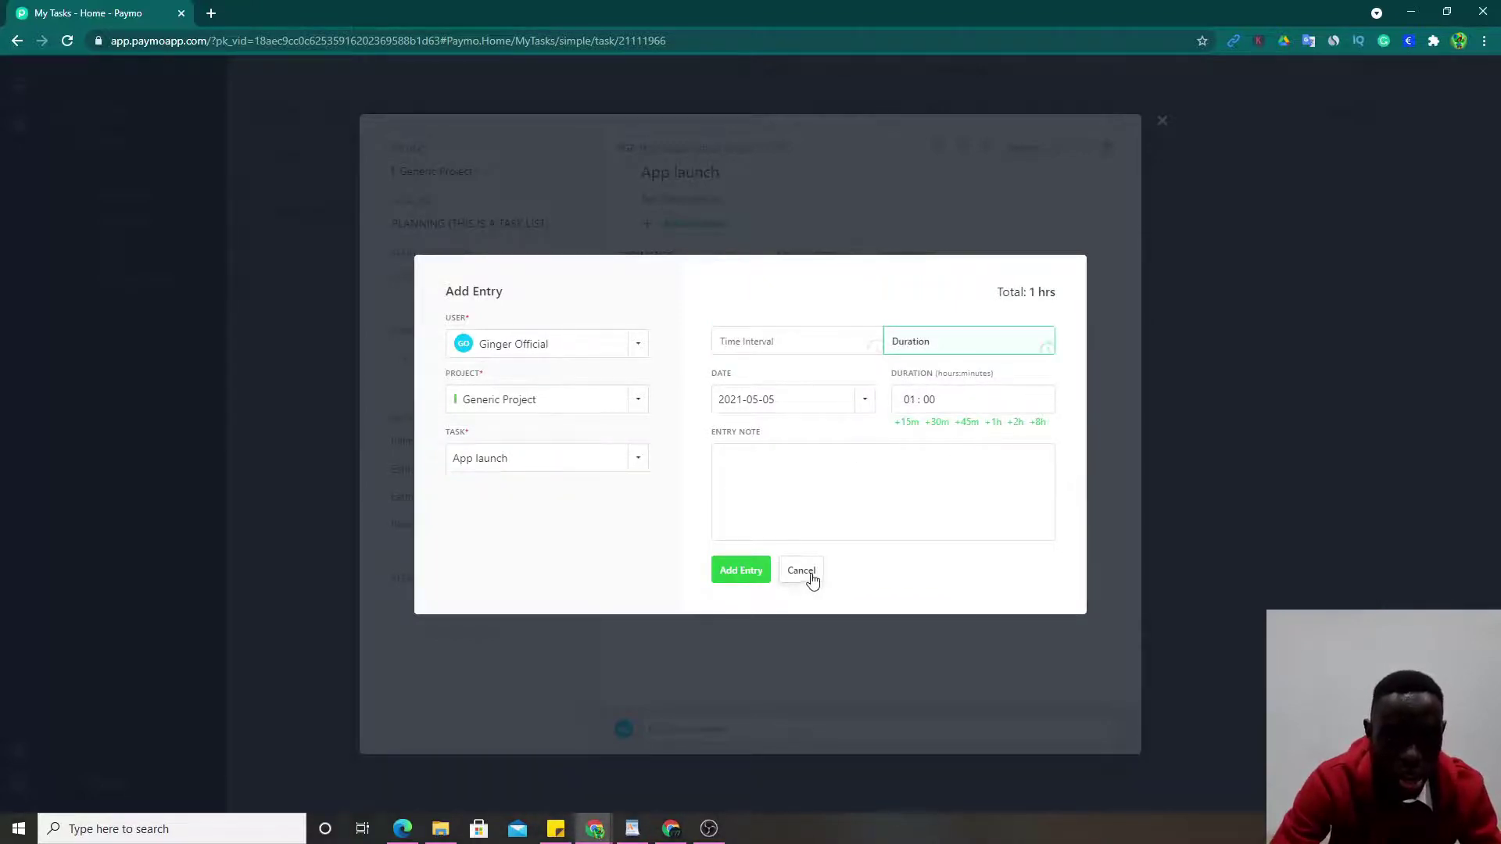
left_click(754, 574)
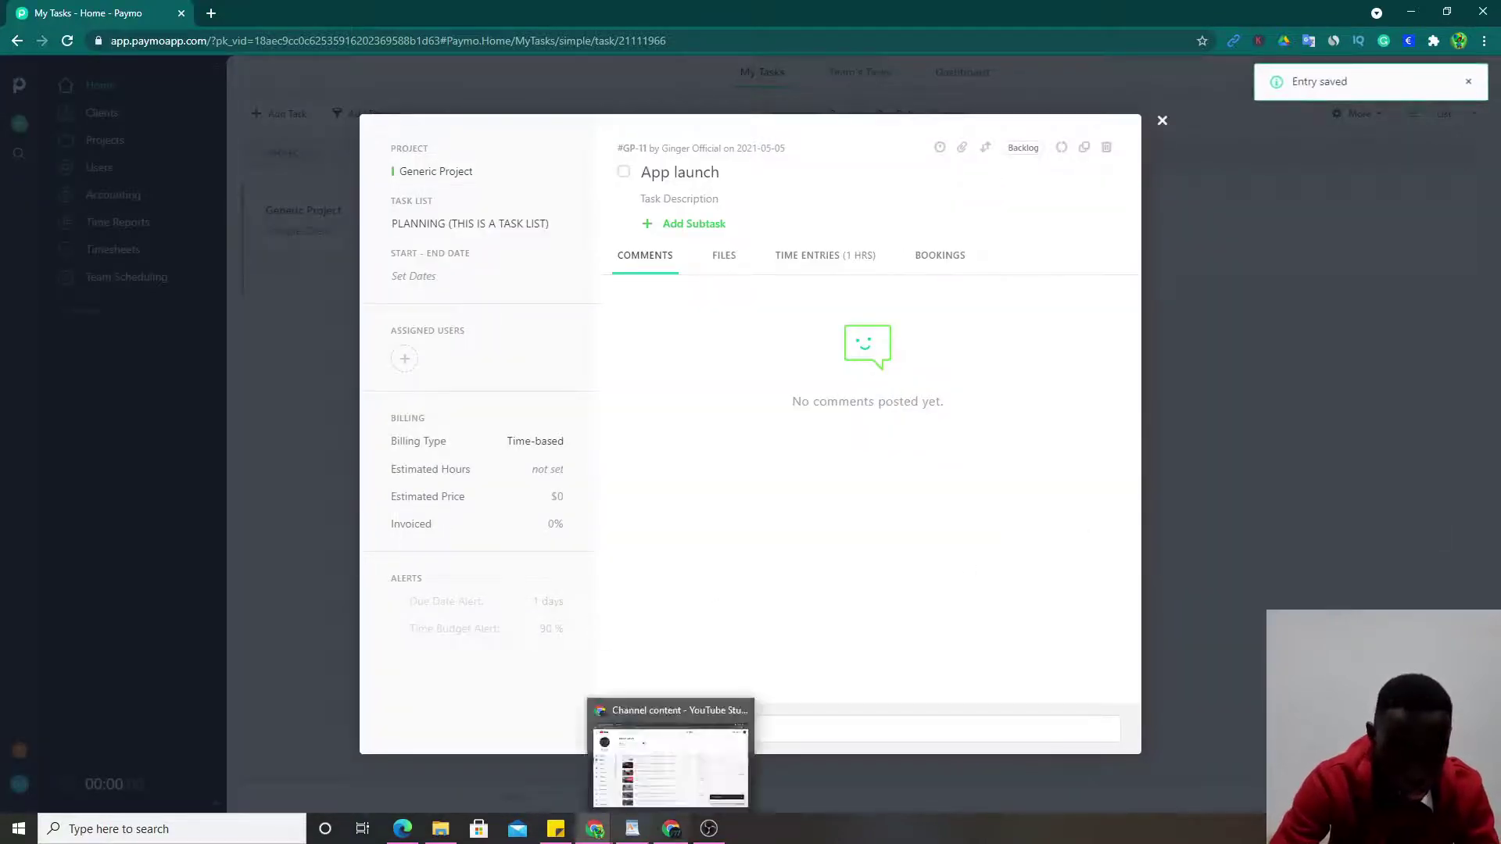
Post a comment on the App launch task reading the colleague's first name followed by "launch the app", correcting the misspelled "launch"
left_click(828, 728)
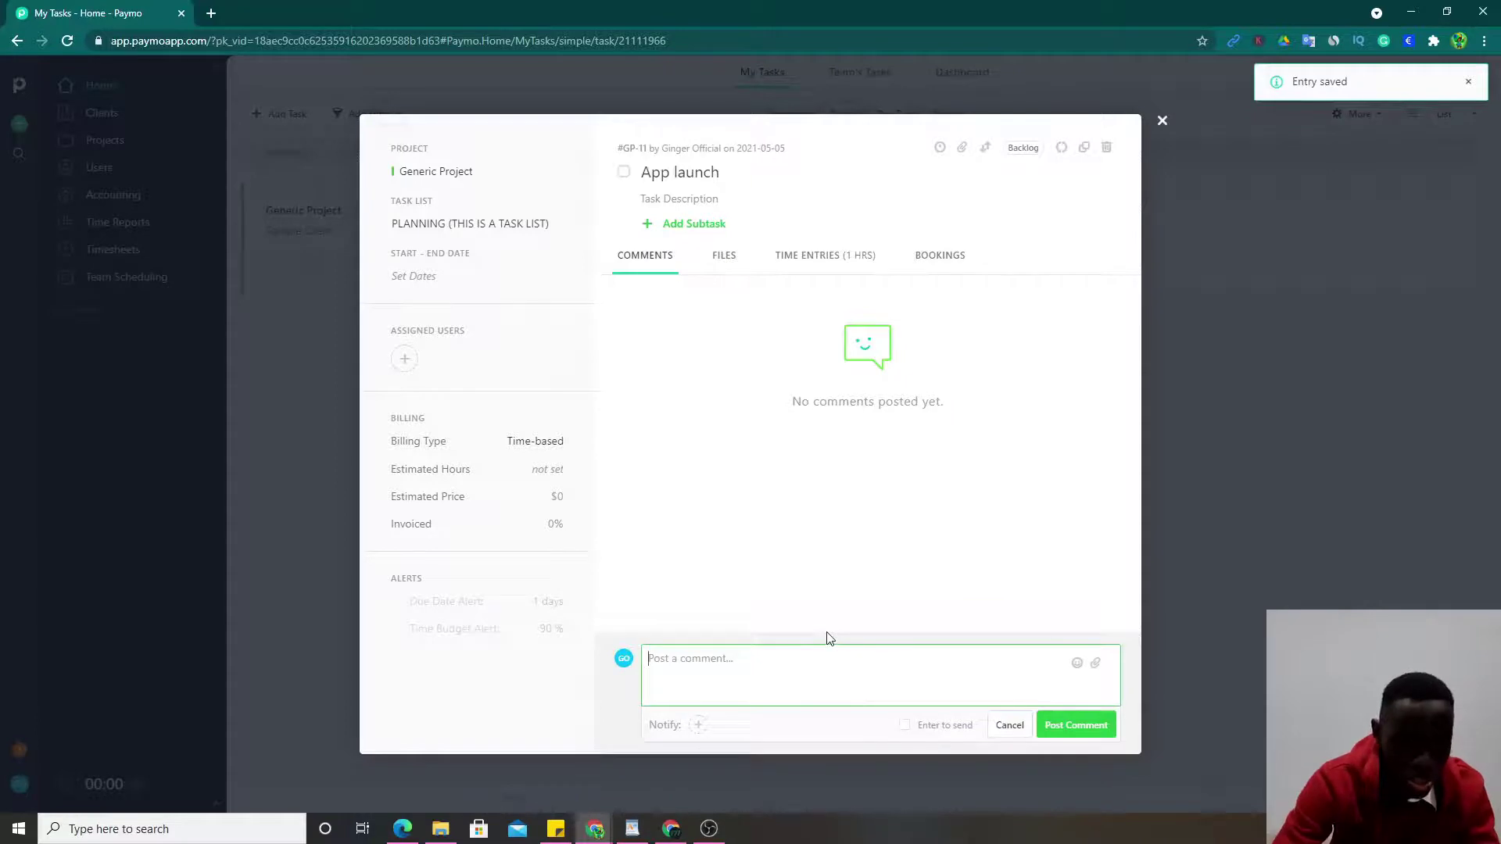
type("Iohn")
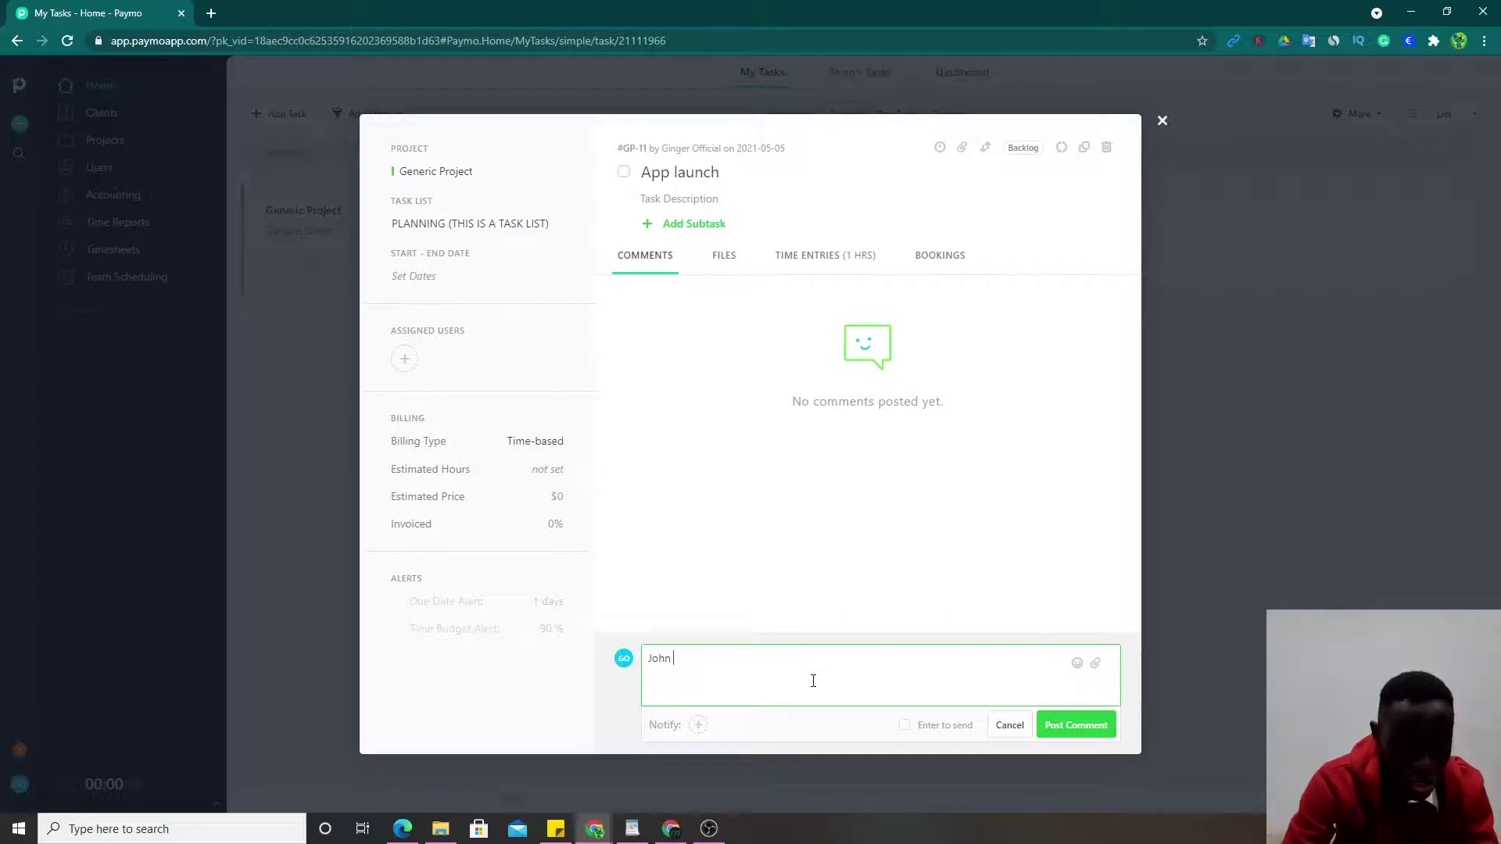
type(" I")
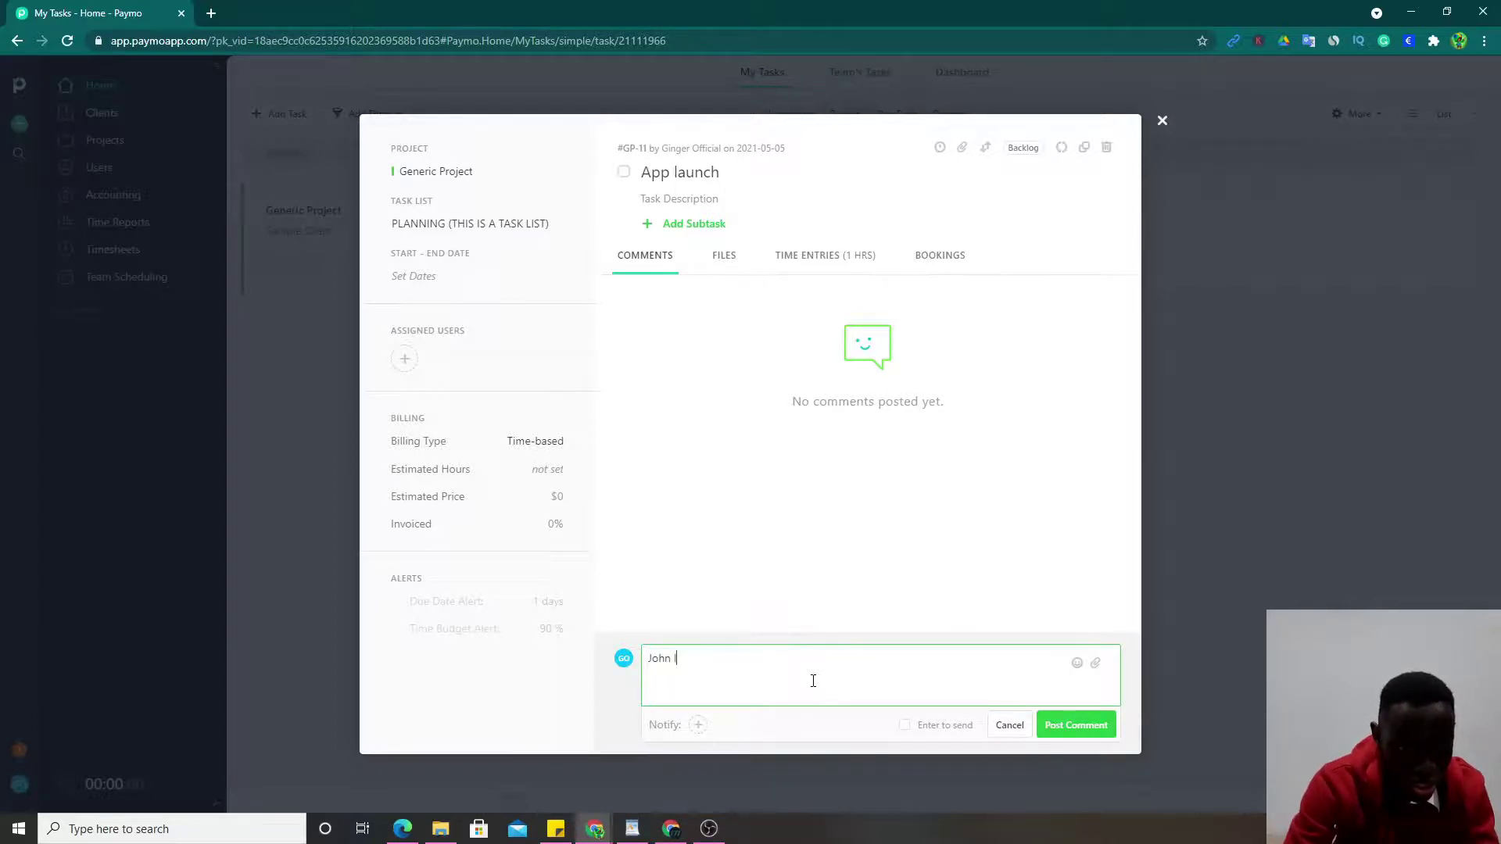
type("sunc")
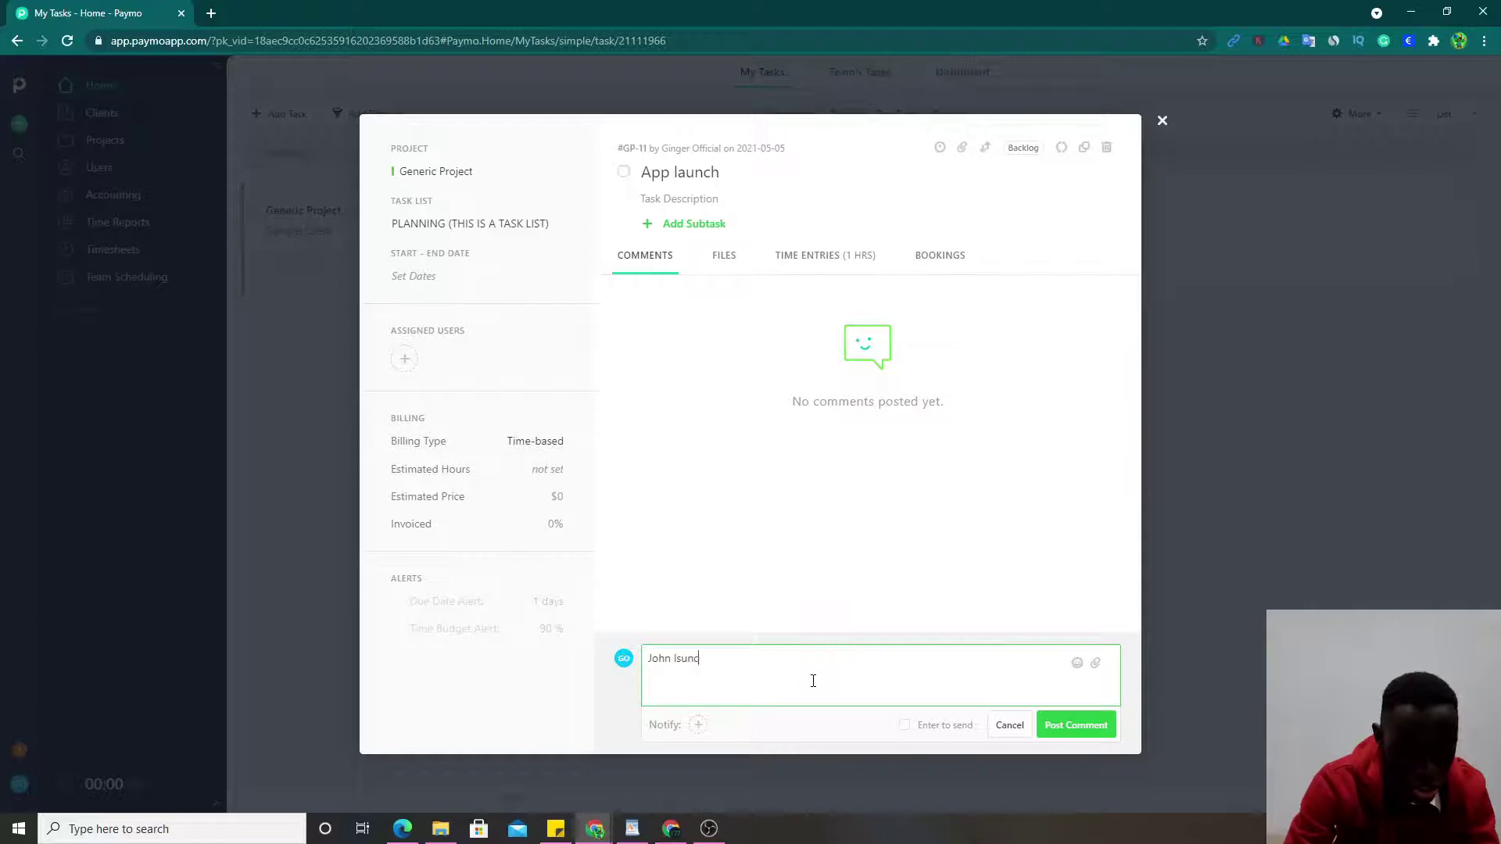
type("h the app")
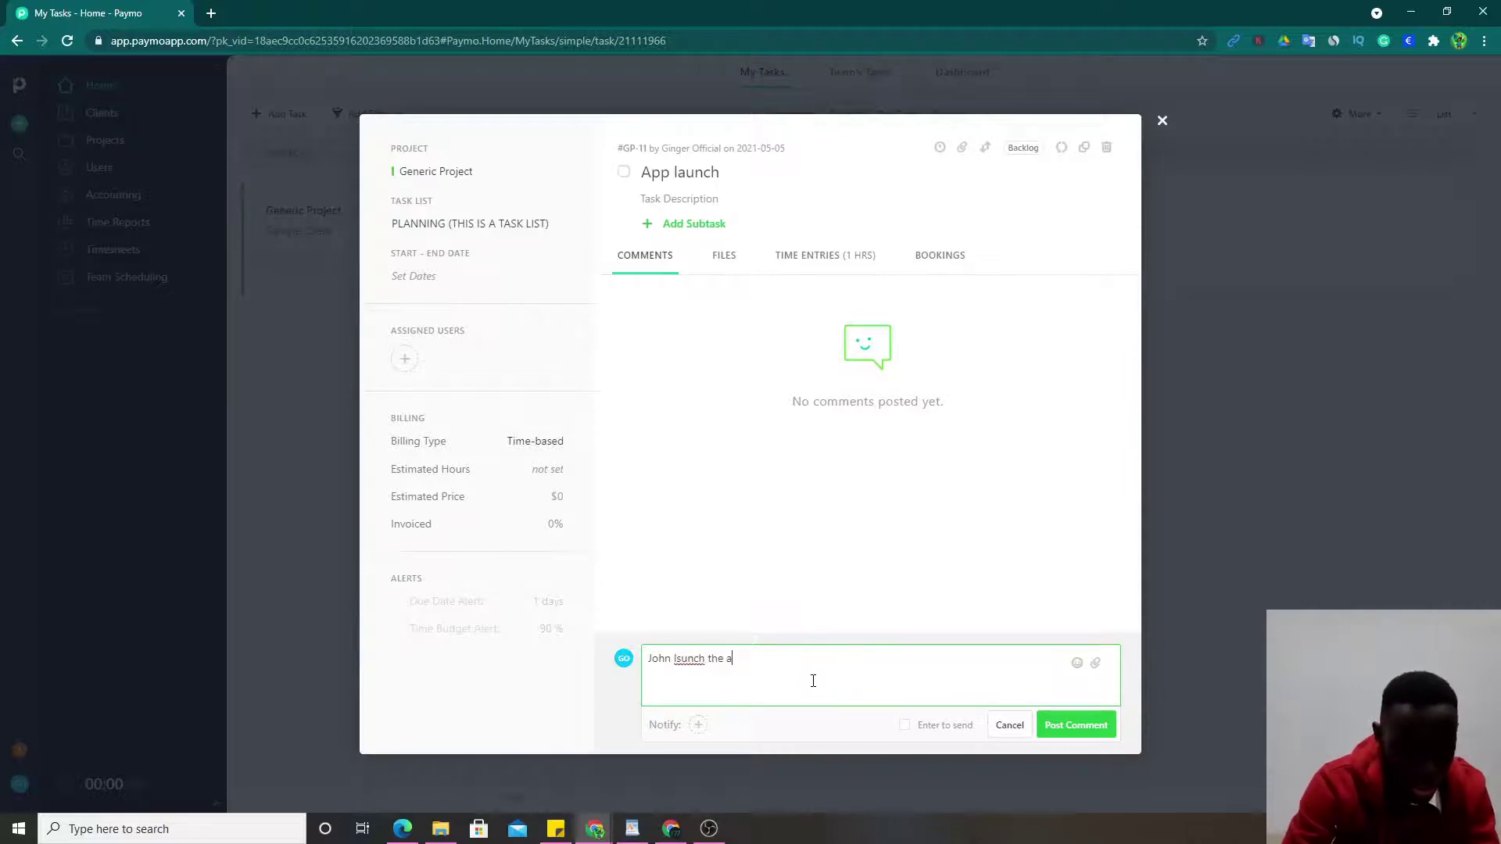
double_click(697, 664)
right_click(697, 666)
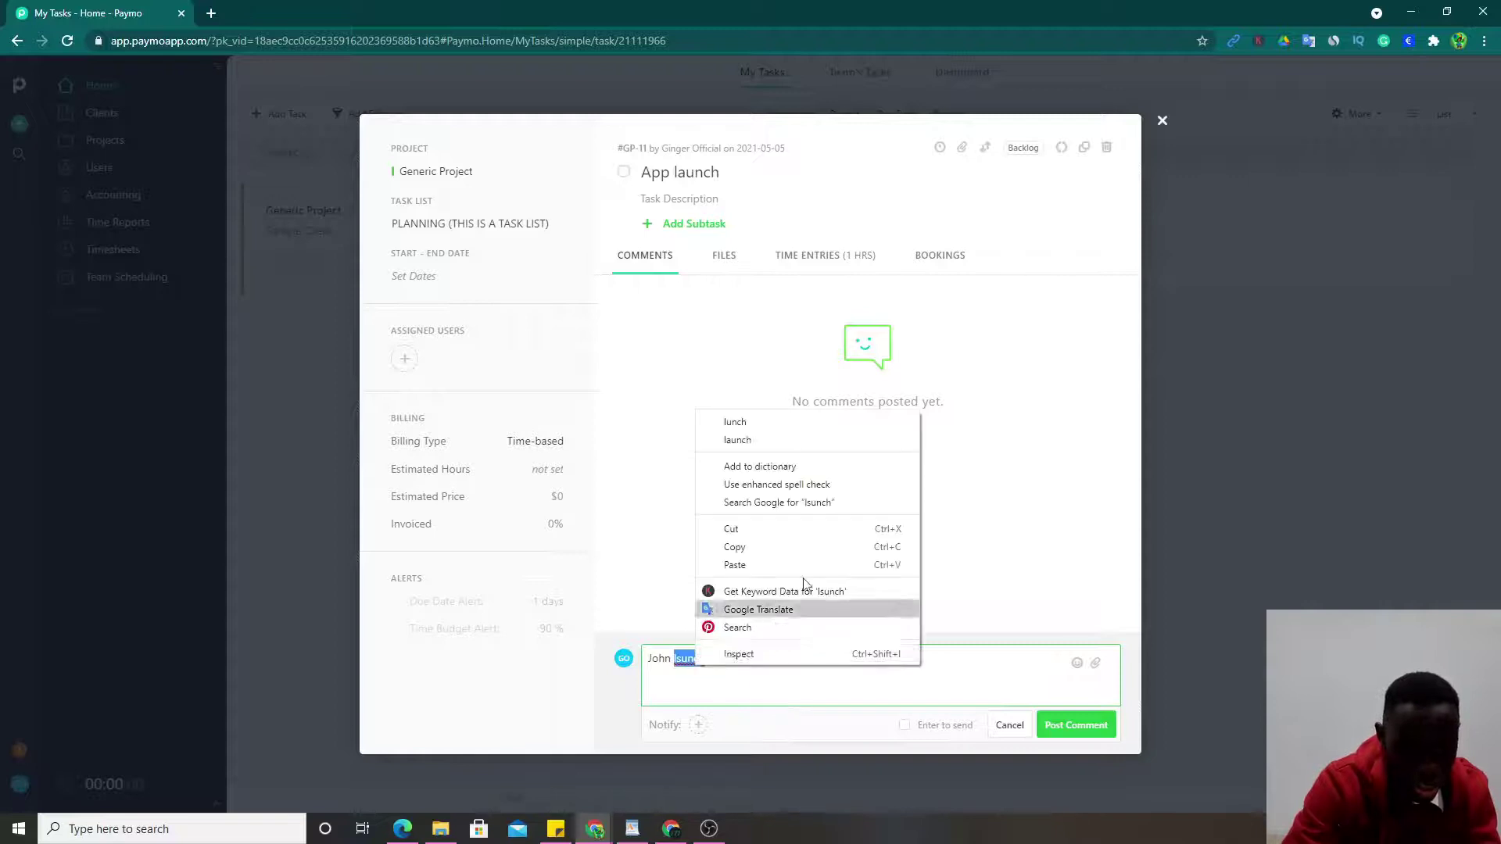
left_click(813, 439)
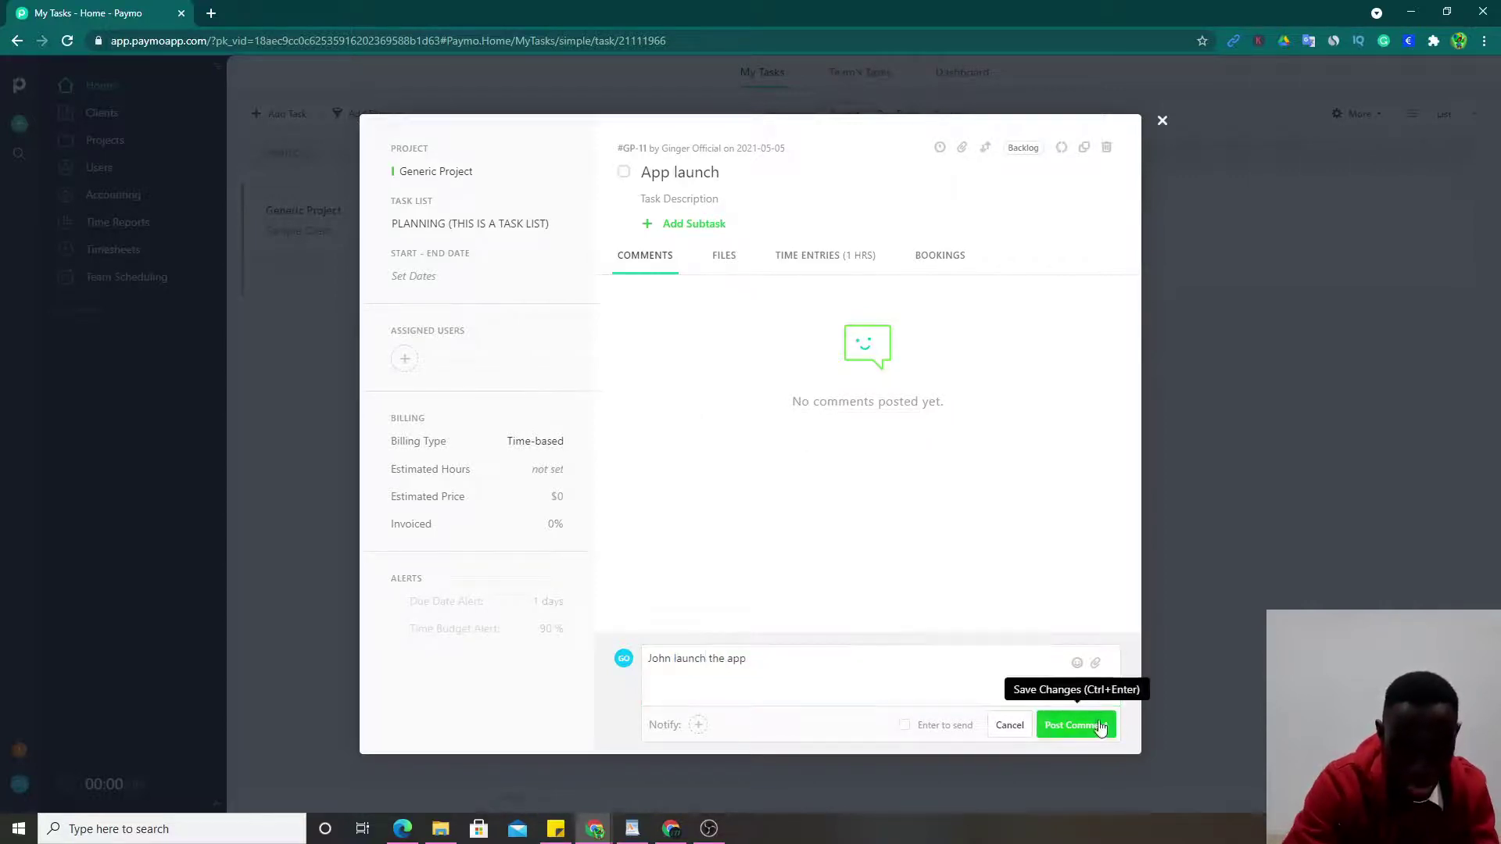
left_click(1087, 727)
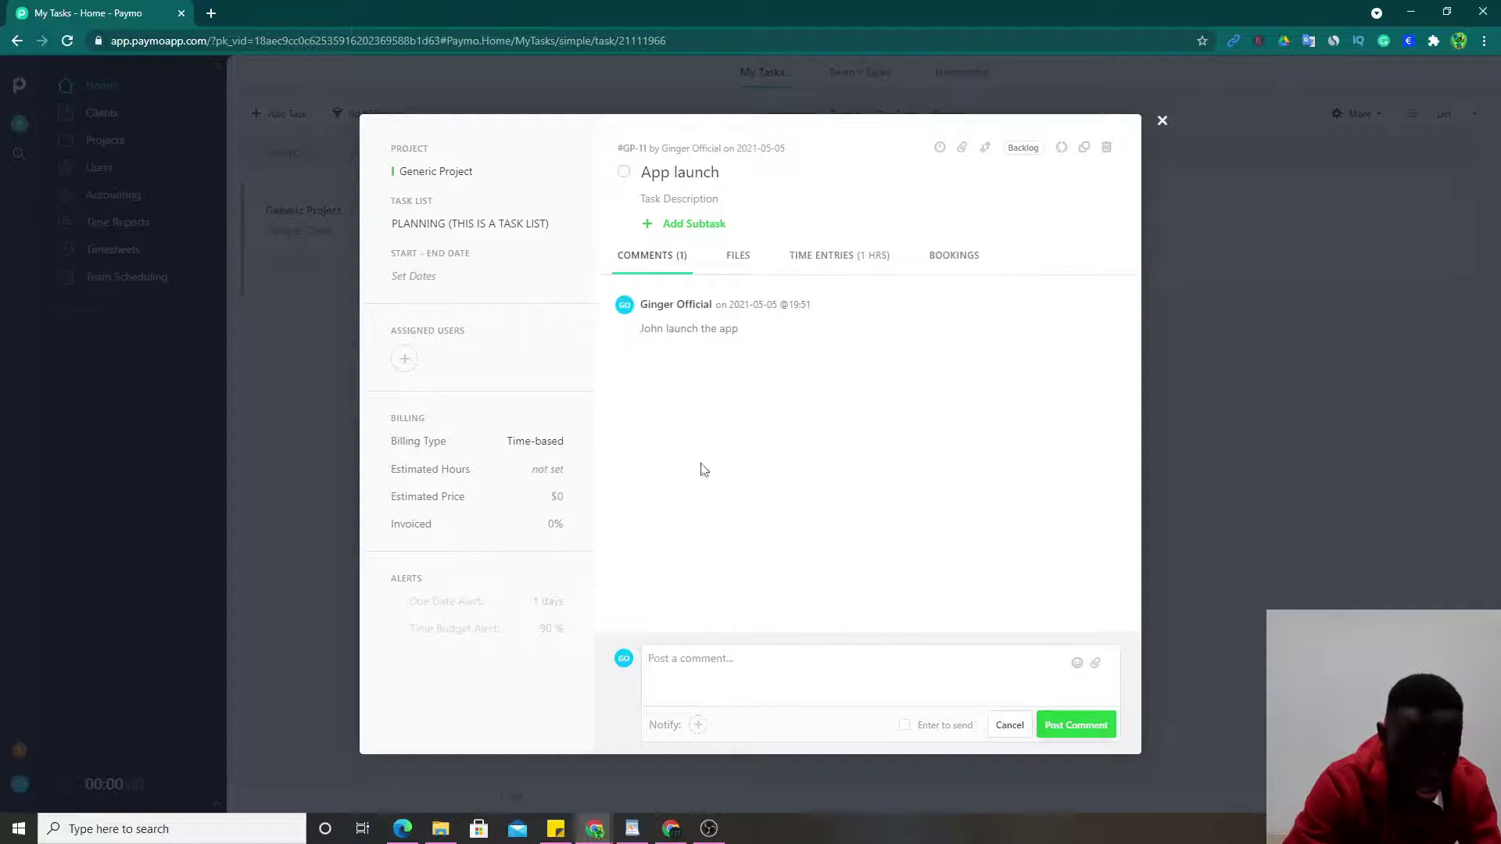
Close the App launch task and add a task named "description" to Generic Project's PLANNING task list
left_click(1162, 121)
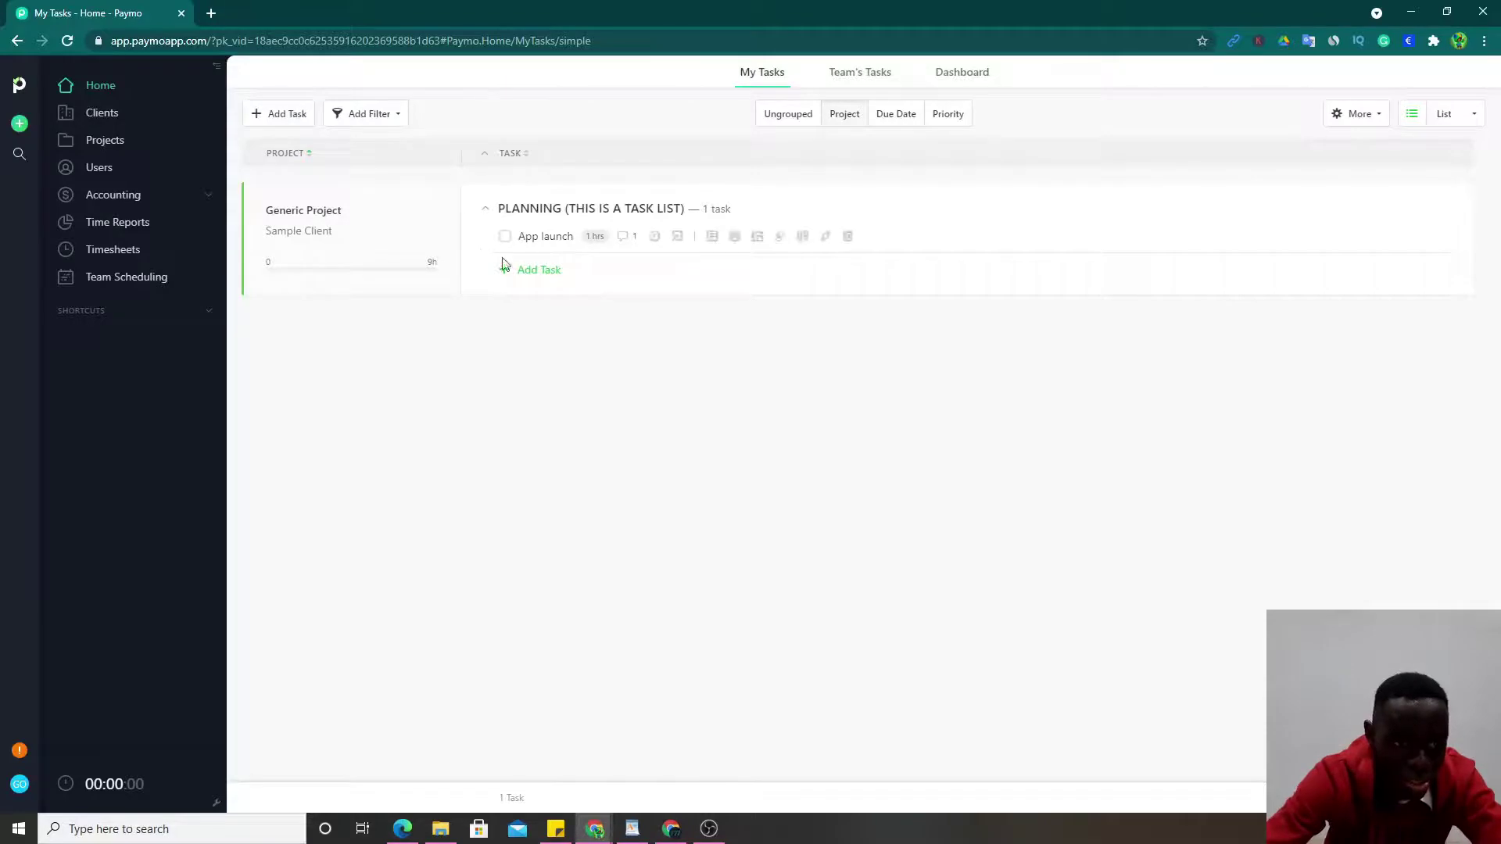
left_click(528, 269)
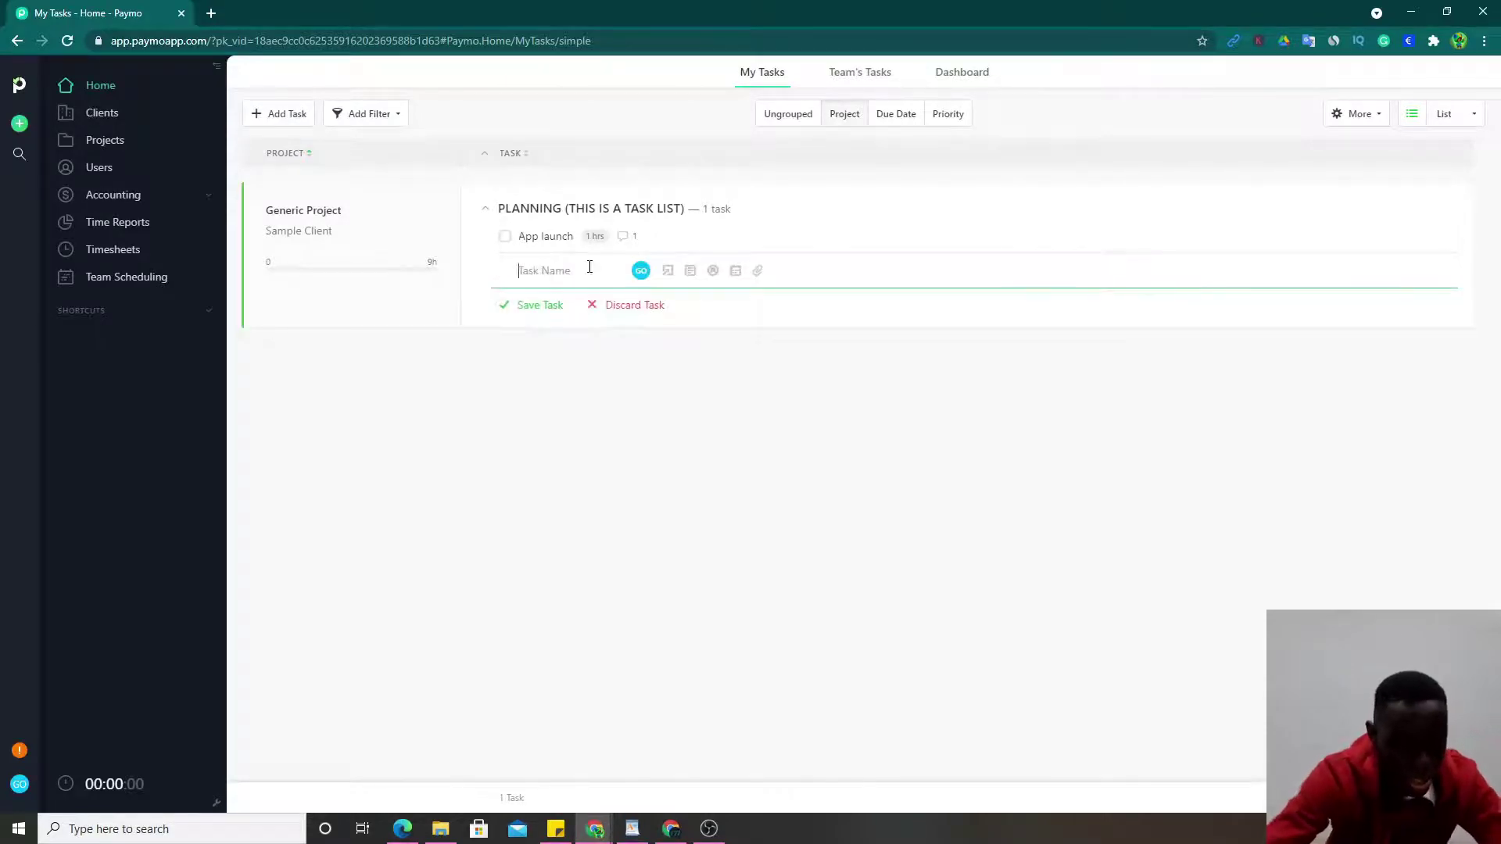
type("des")
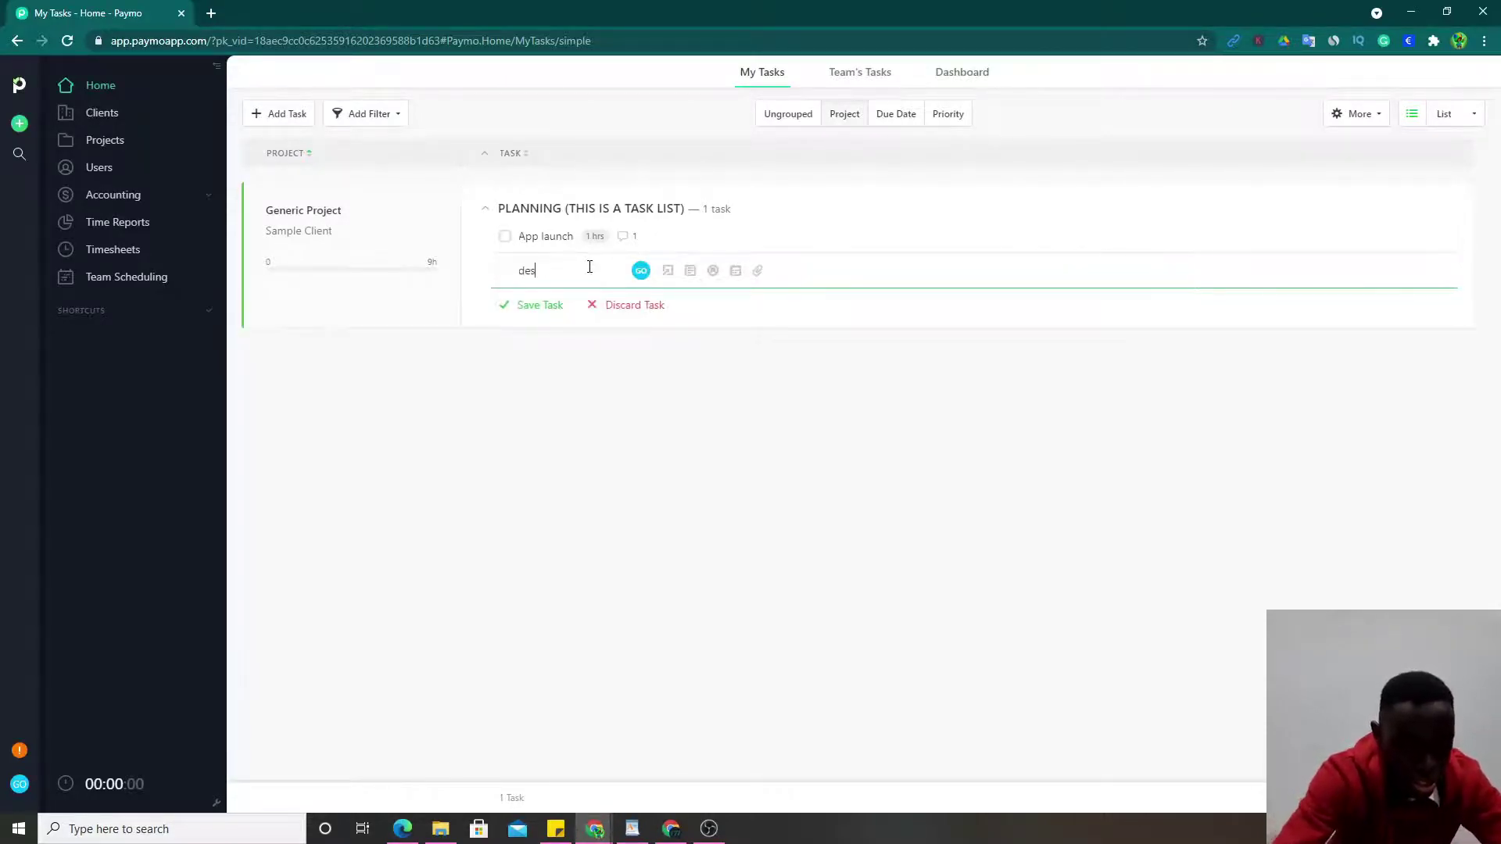
type("cr")
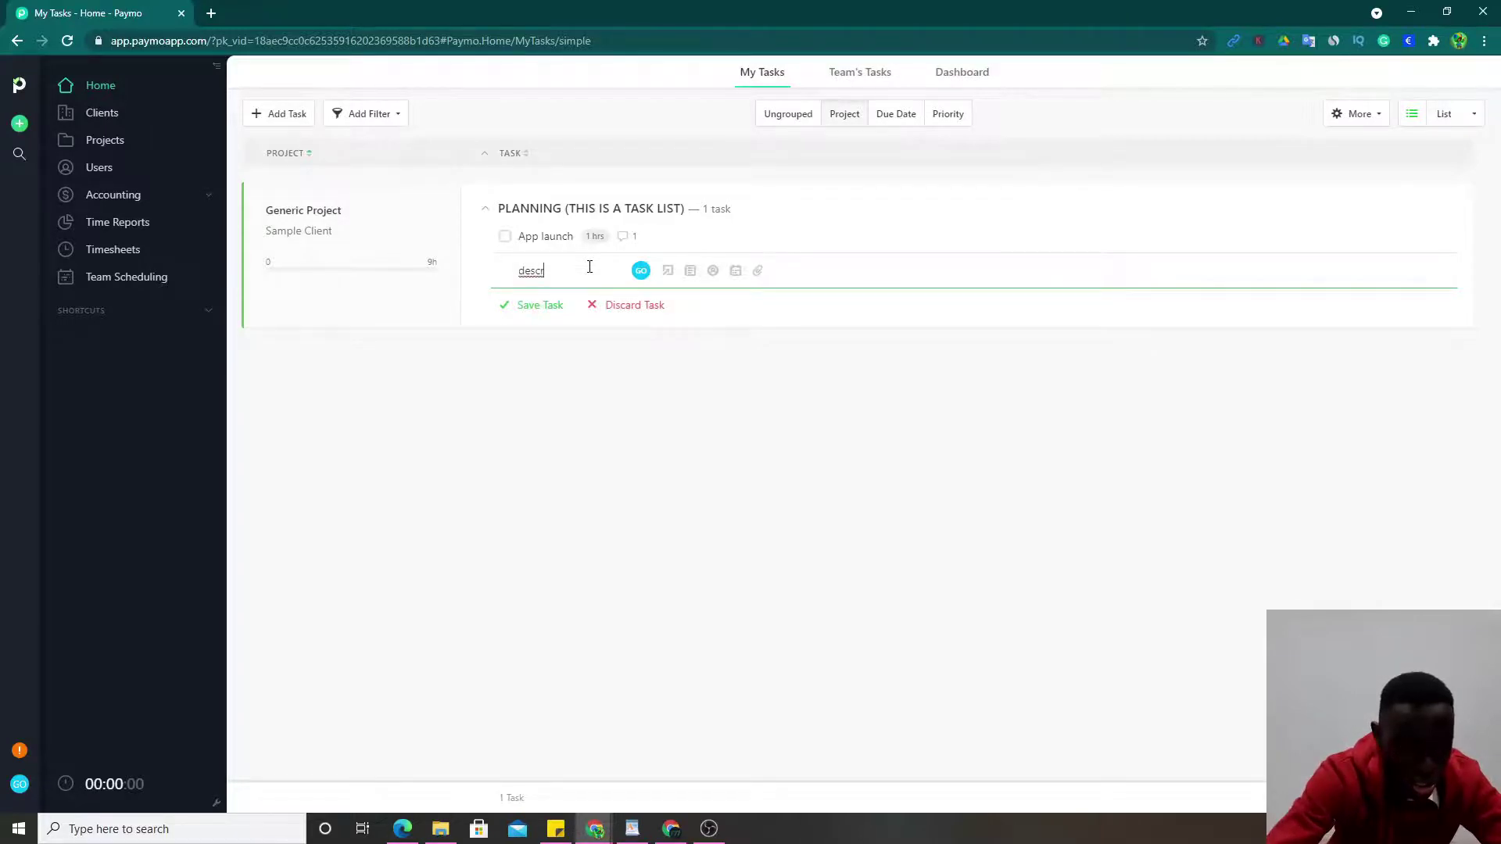
type("iption")
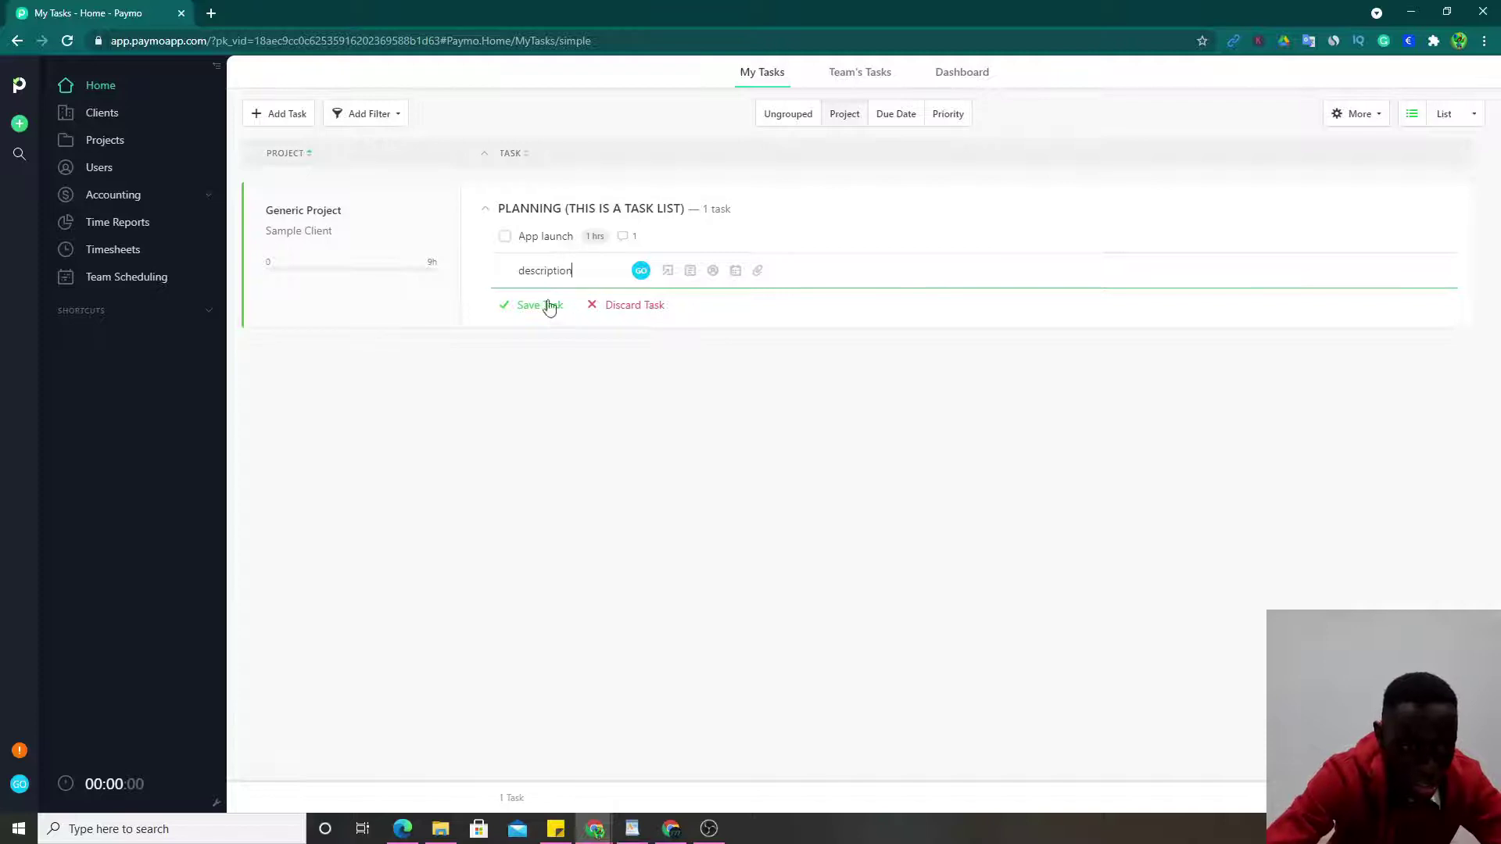
left_click(547, 305)
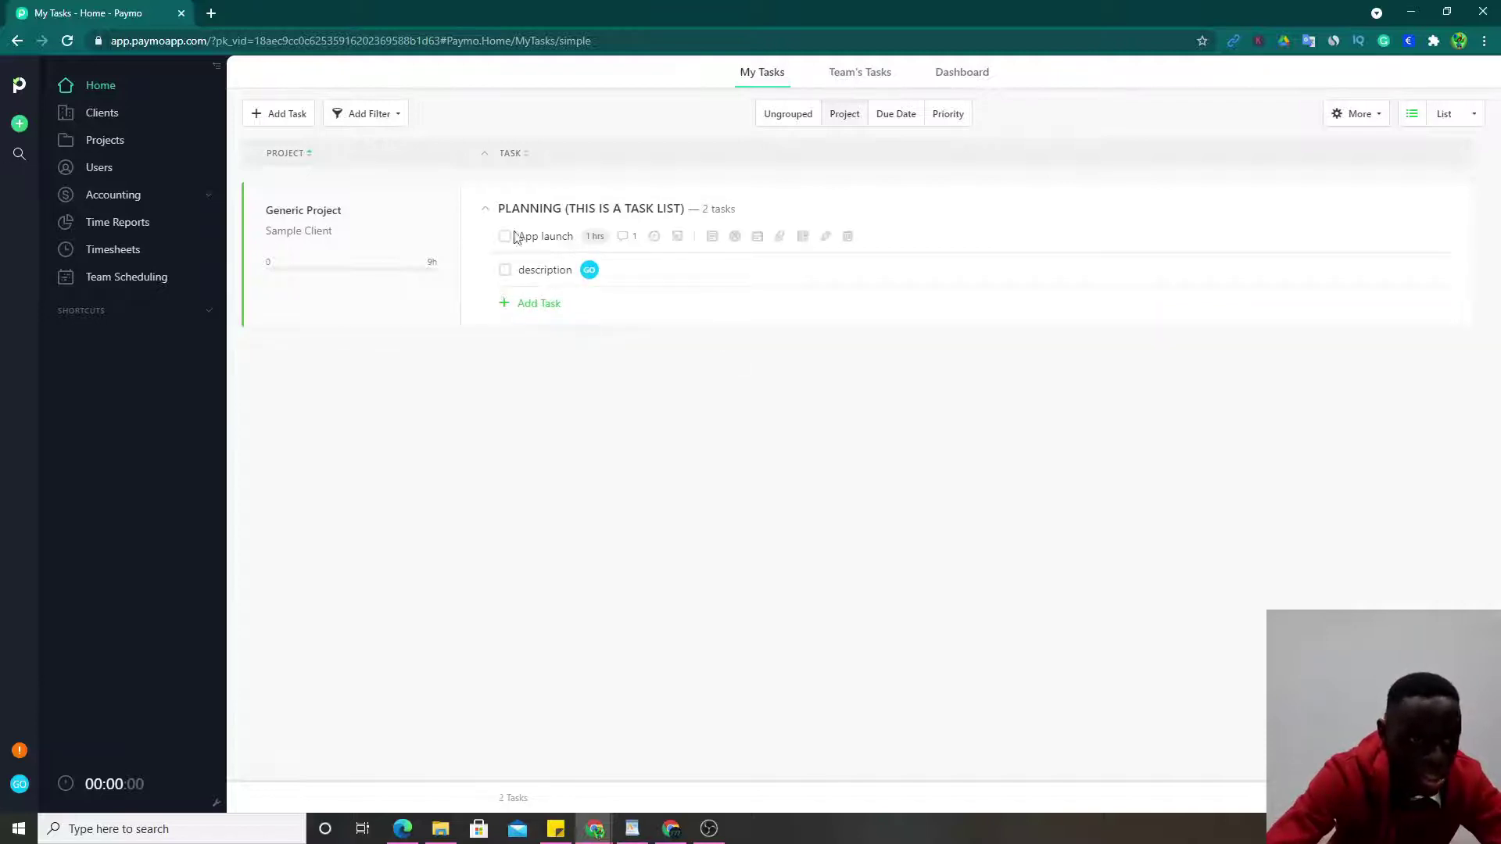
Create a task named Advertising in Sample Client's Generic Project
left_click(277, 115)
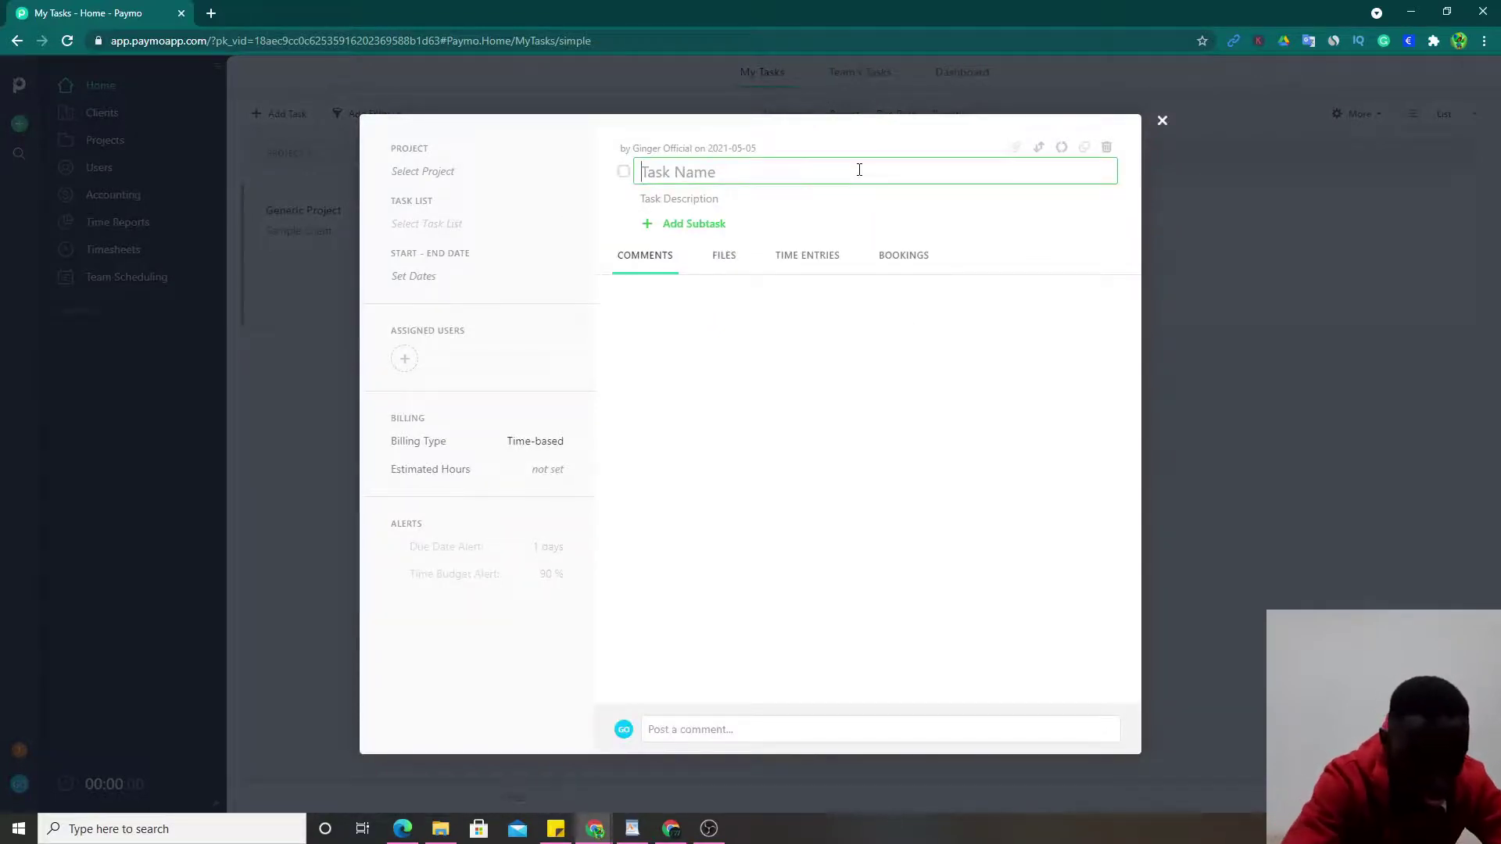
type("A")
type("dvee")
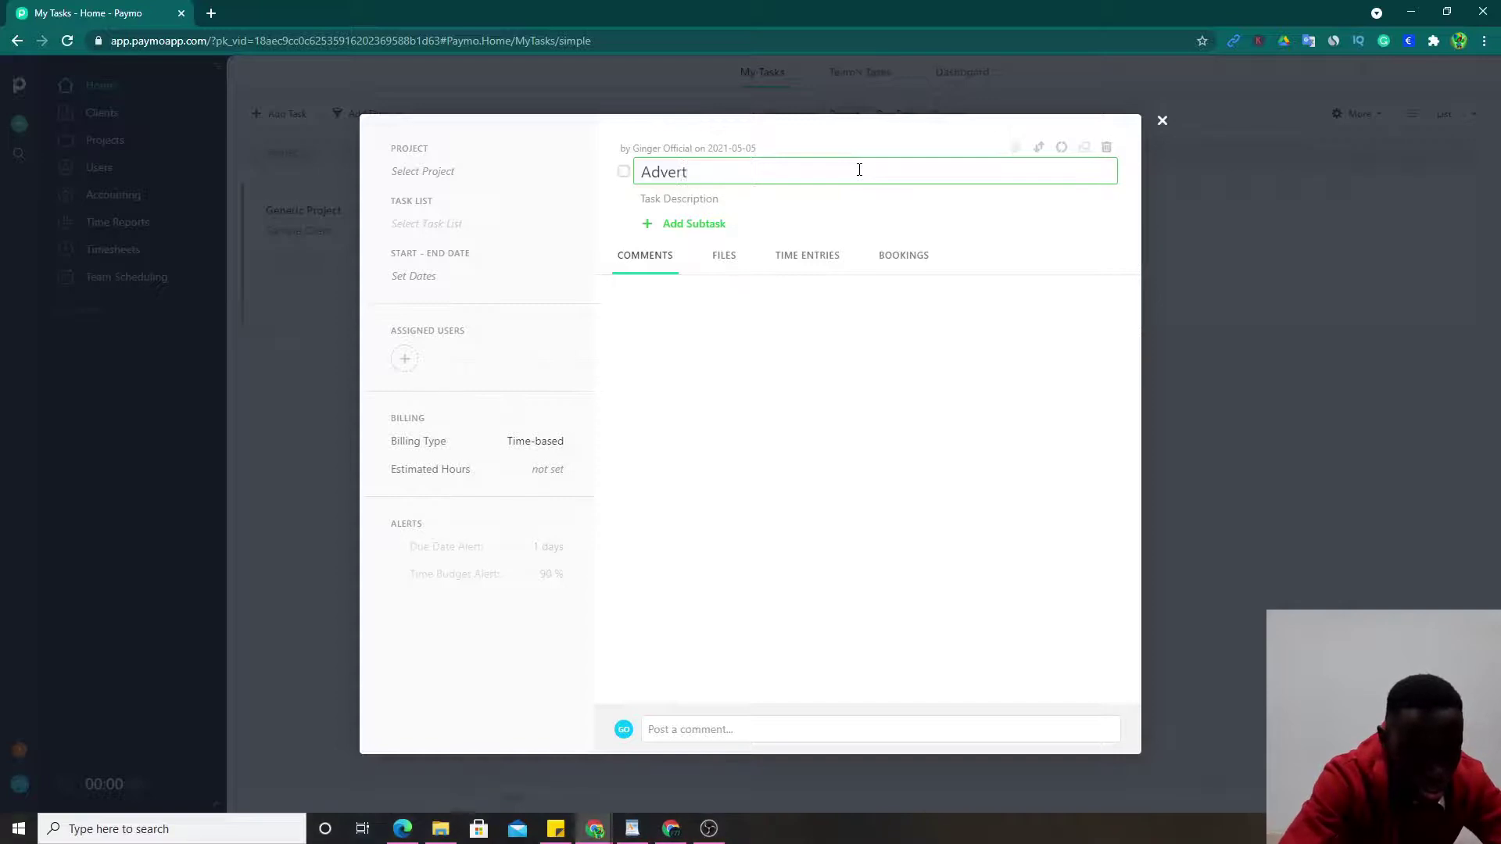
type("rtising")
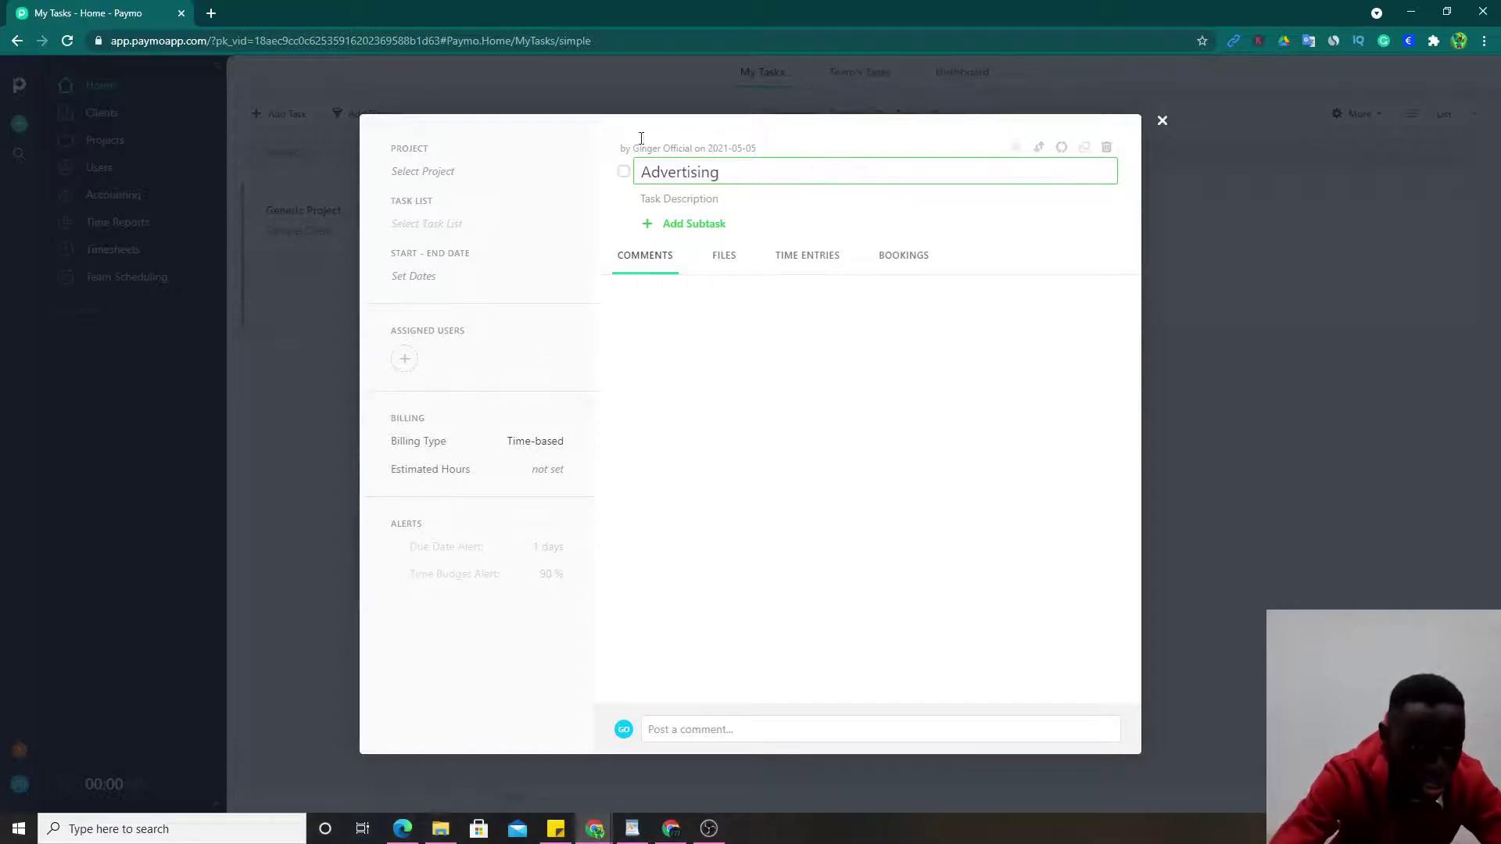
left_click(405, 361)
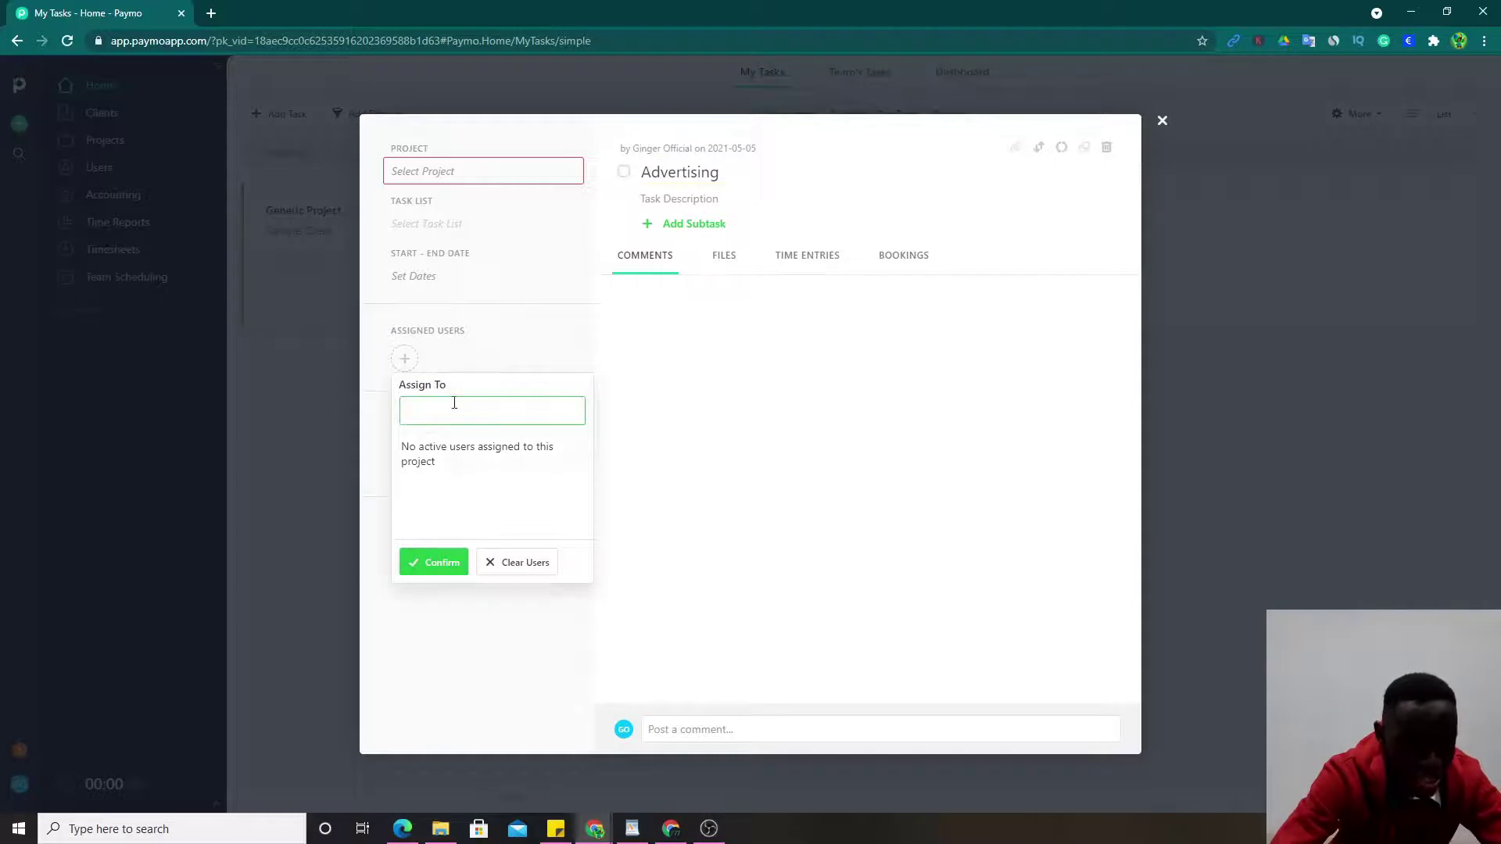
left_click(456, 562)
left_click(525, 169)
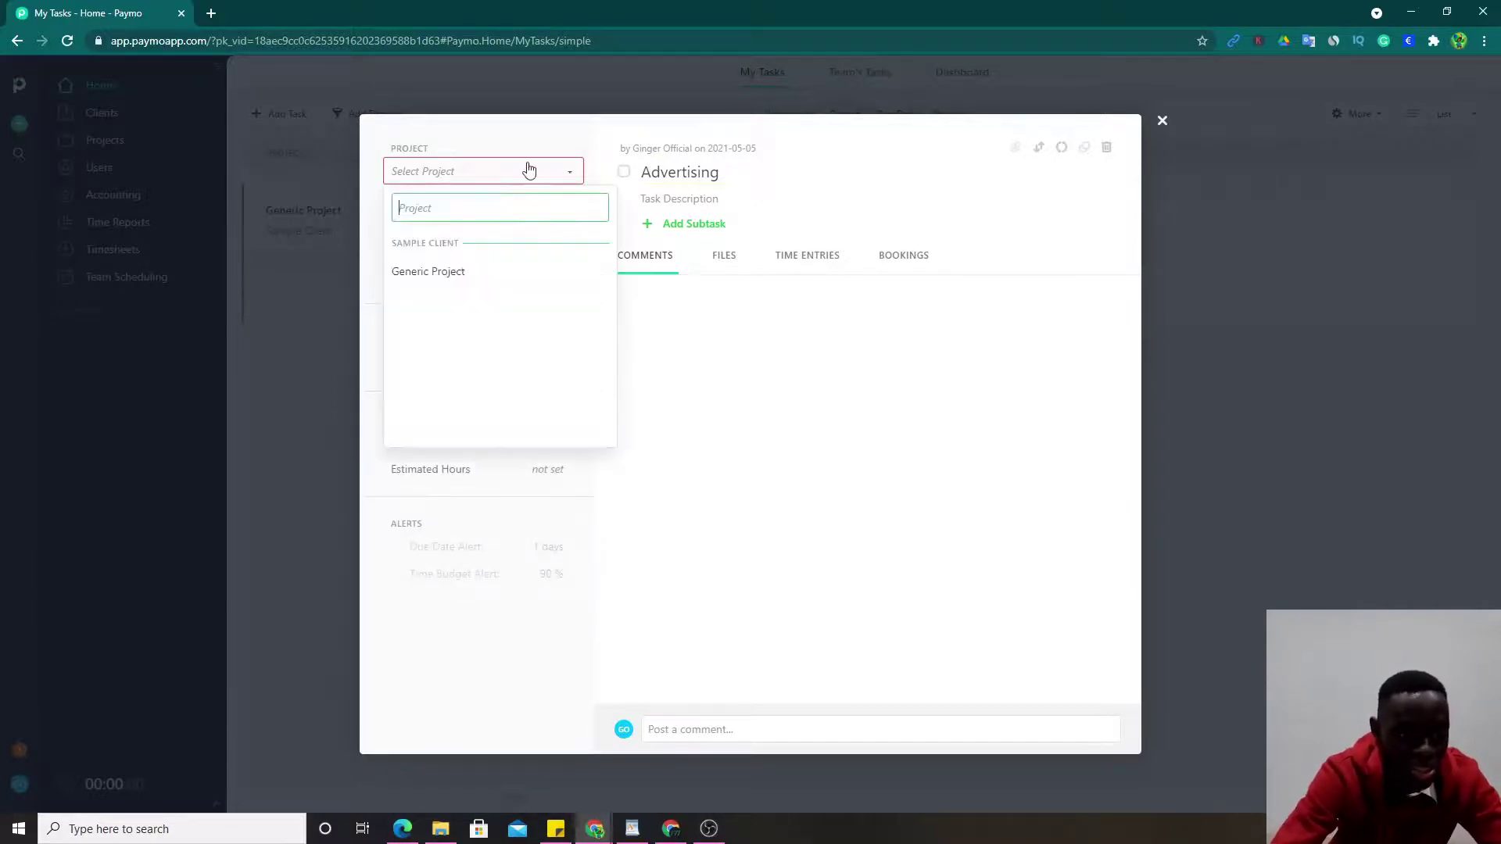
left_click(492, 274)
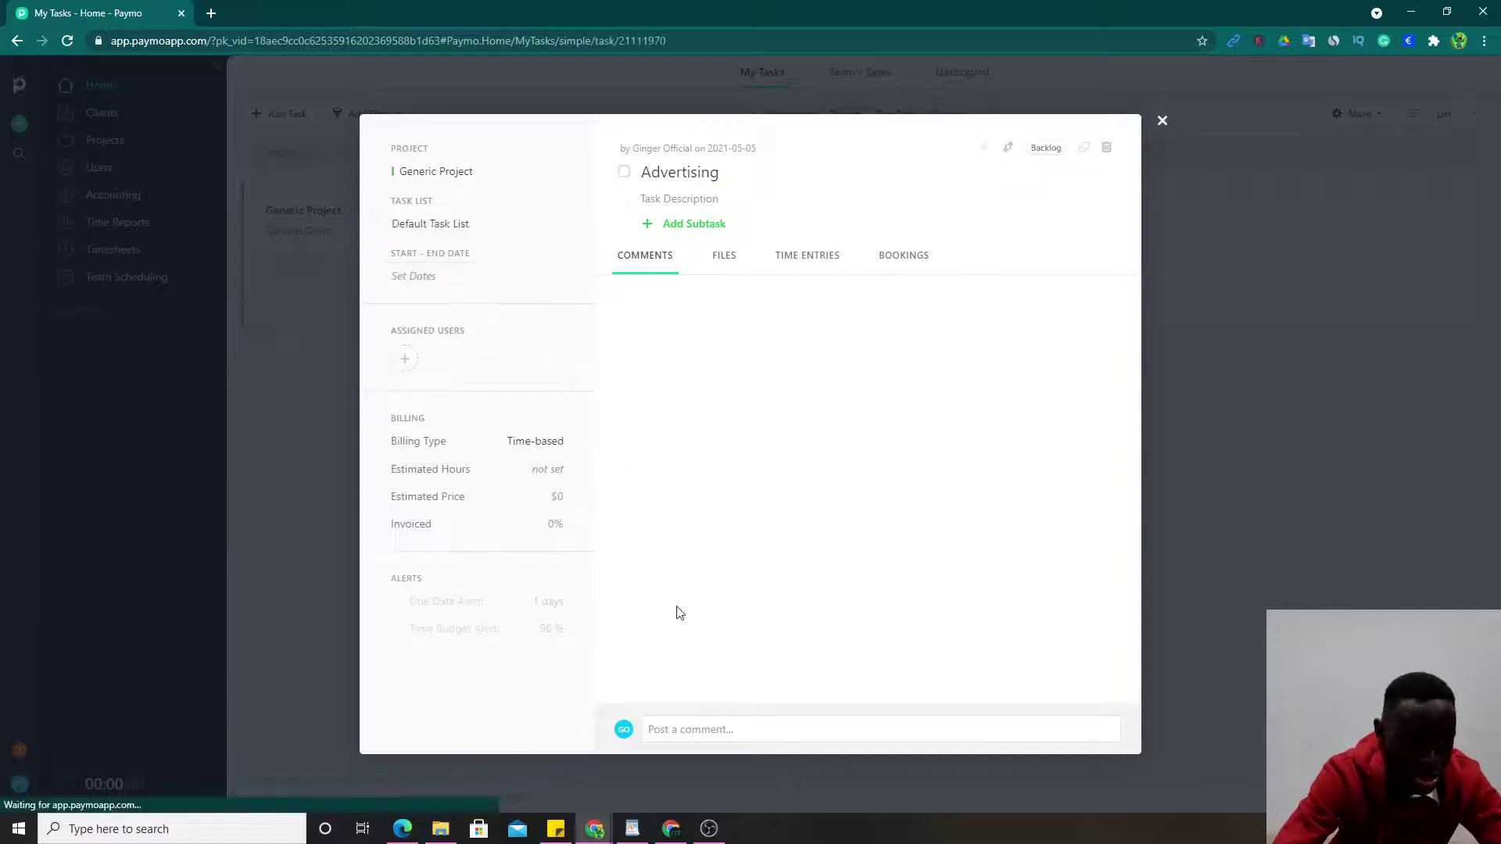
Look at the description and comment fields of the Advertising task, leaving both empty, and close the task
left_click(698, 200)
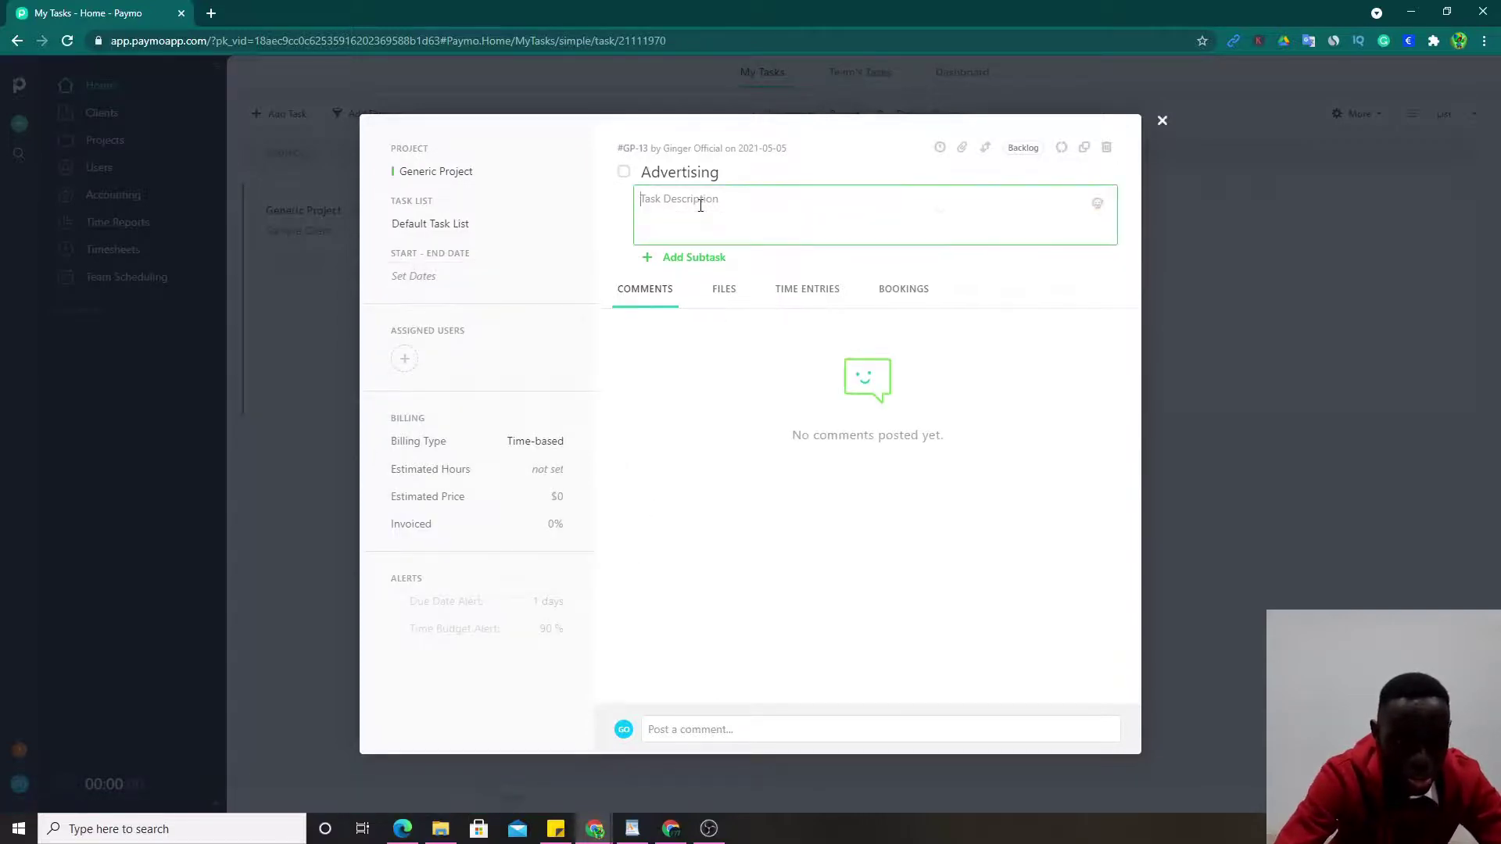
left_click(720, 451)
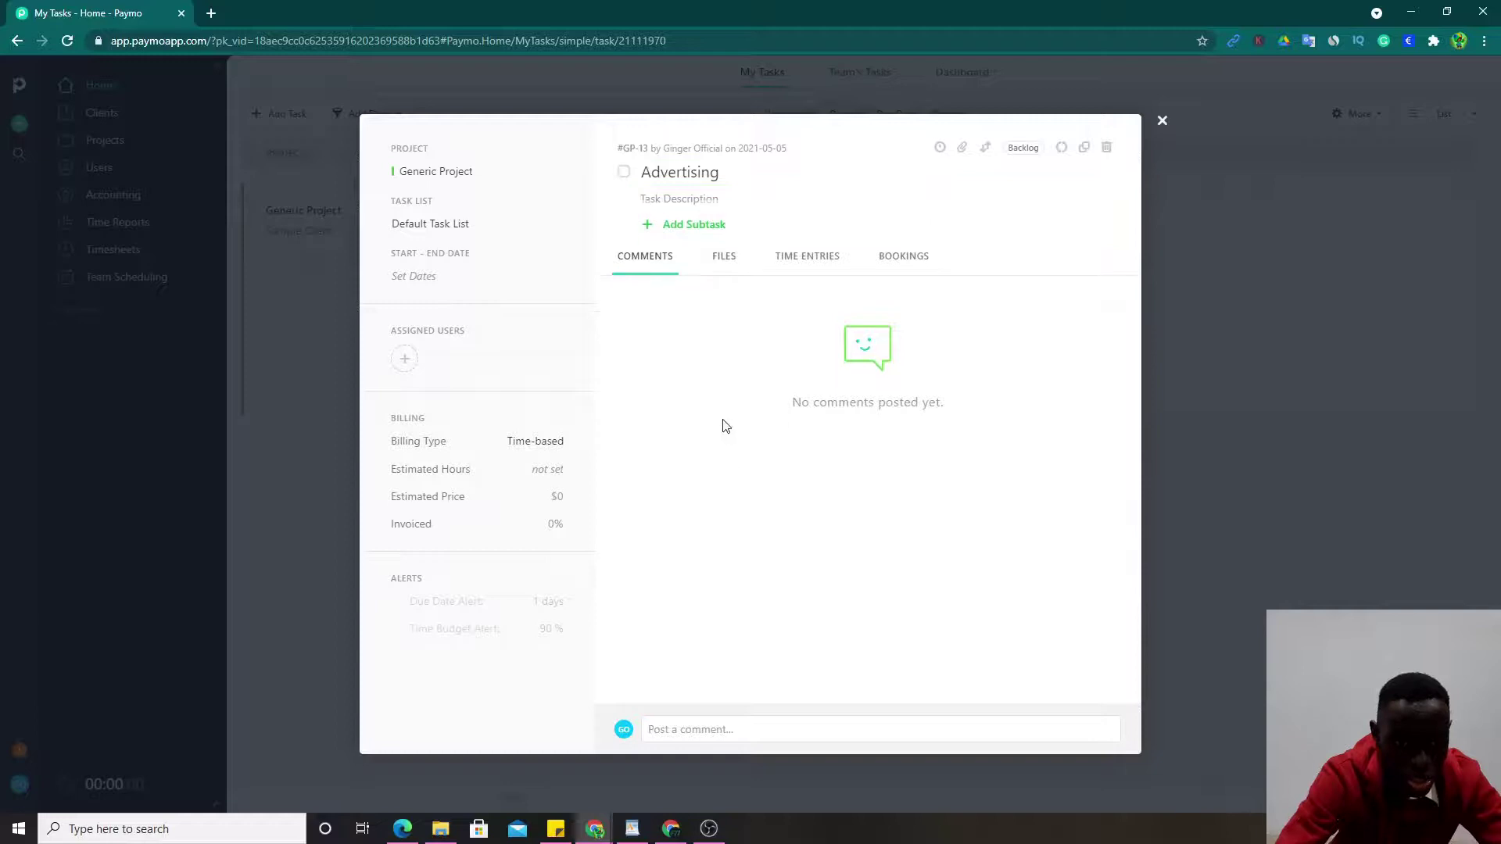
left_click(754, 733)
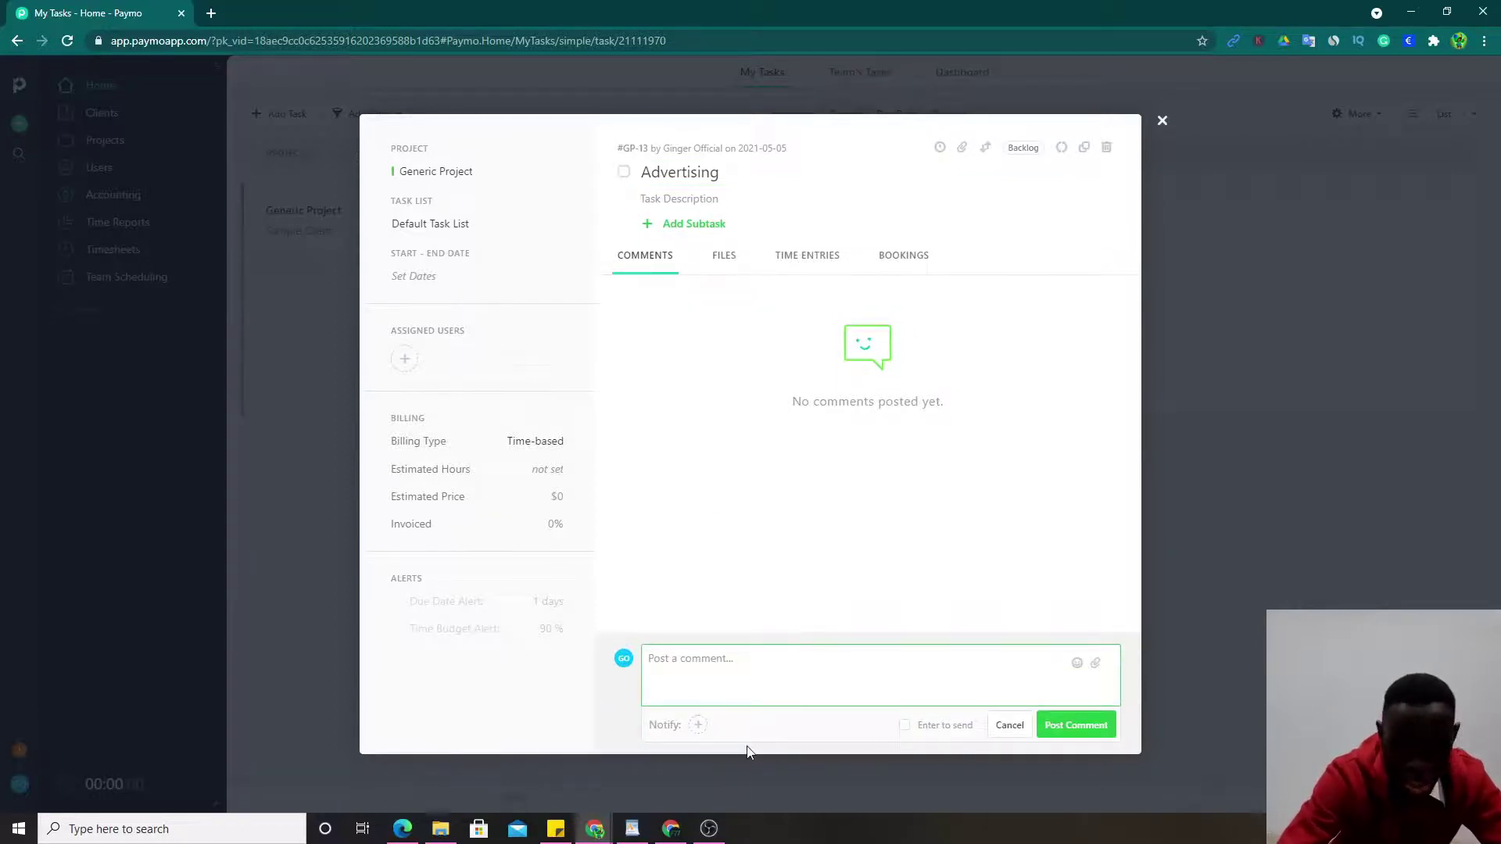
left_click(1050, 733)
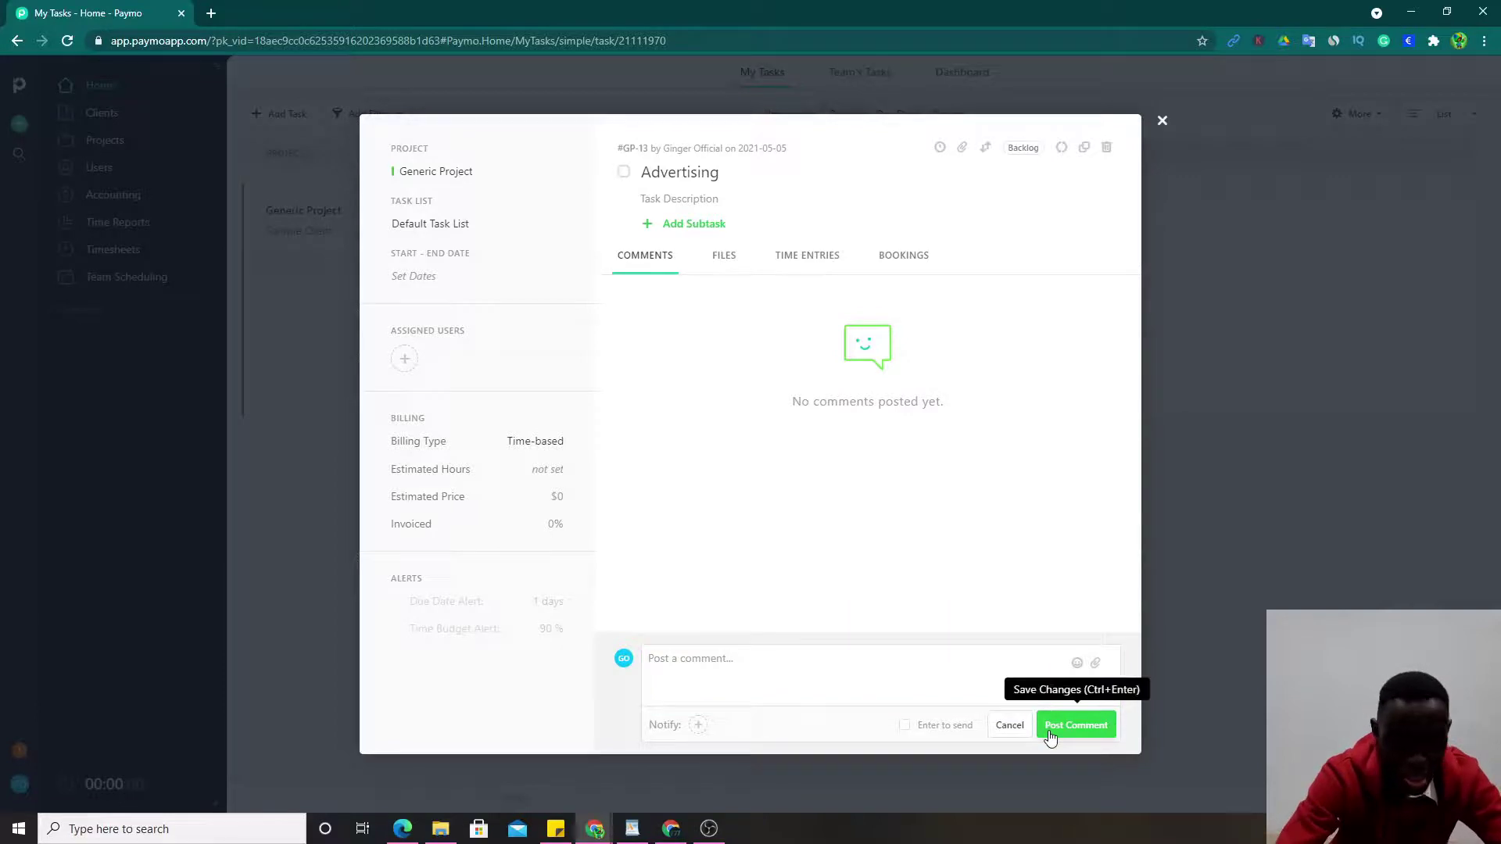
left_click(1162, 121)
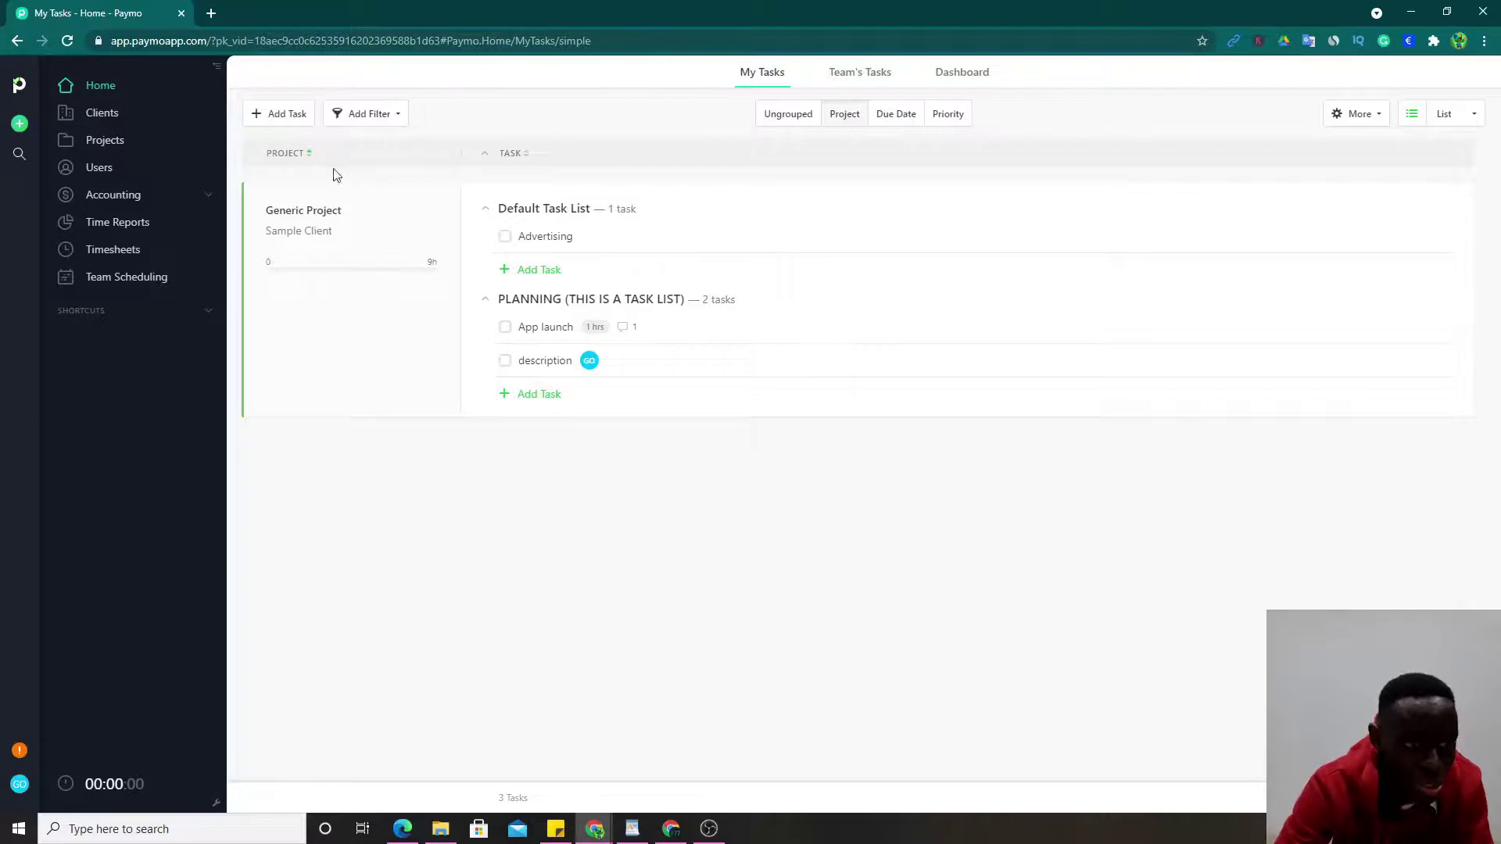
Look at the new client form among the clients and leave it without saving
left_click(154, 114)
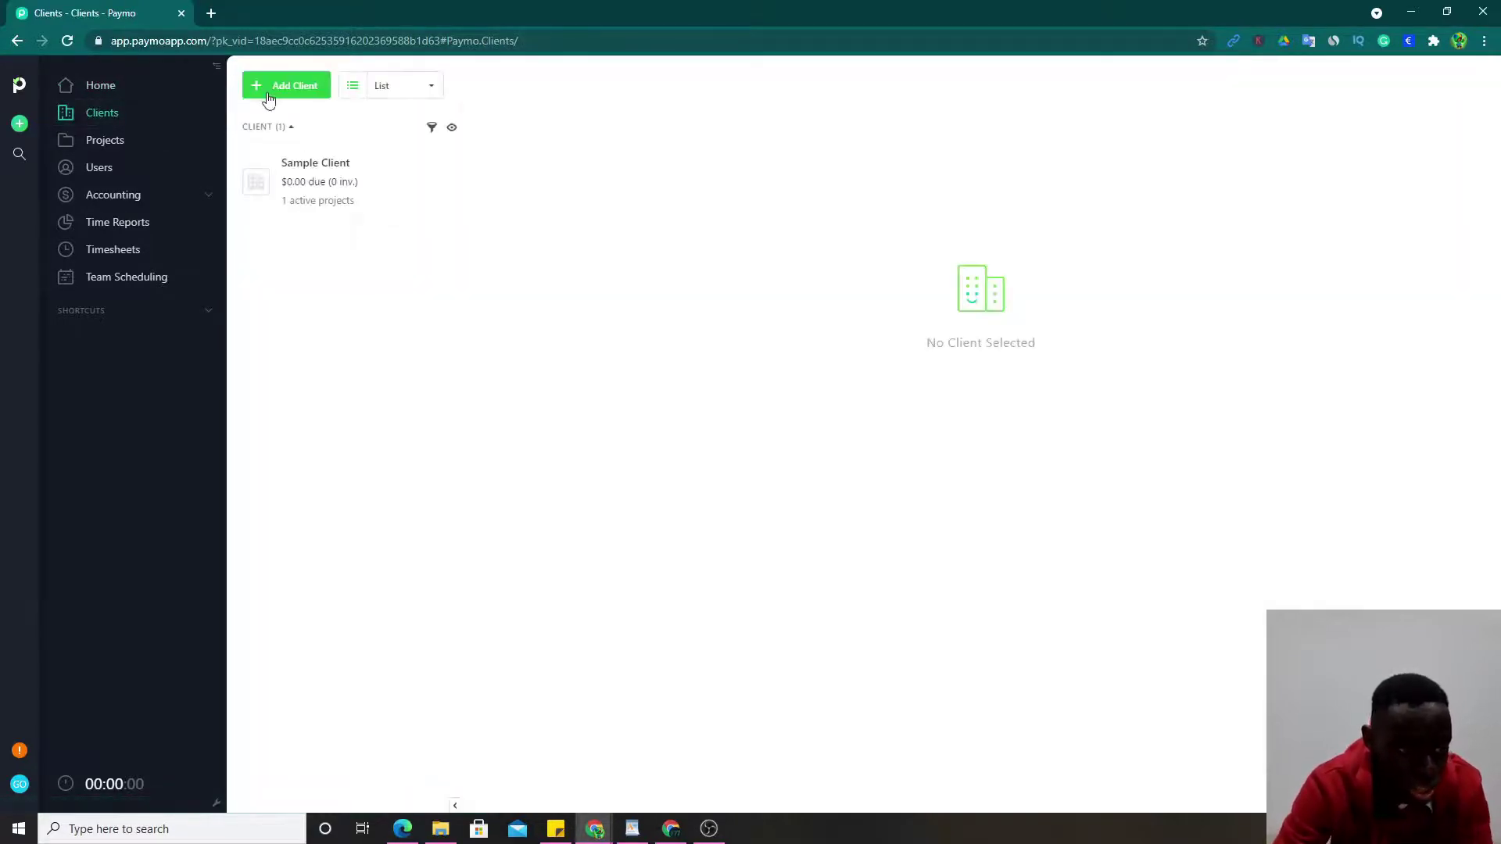
left_click(269, 100)
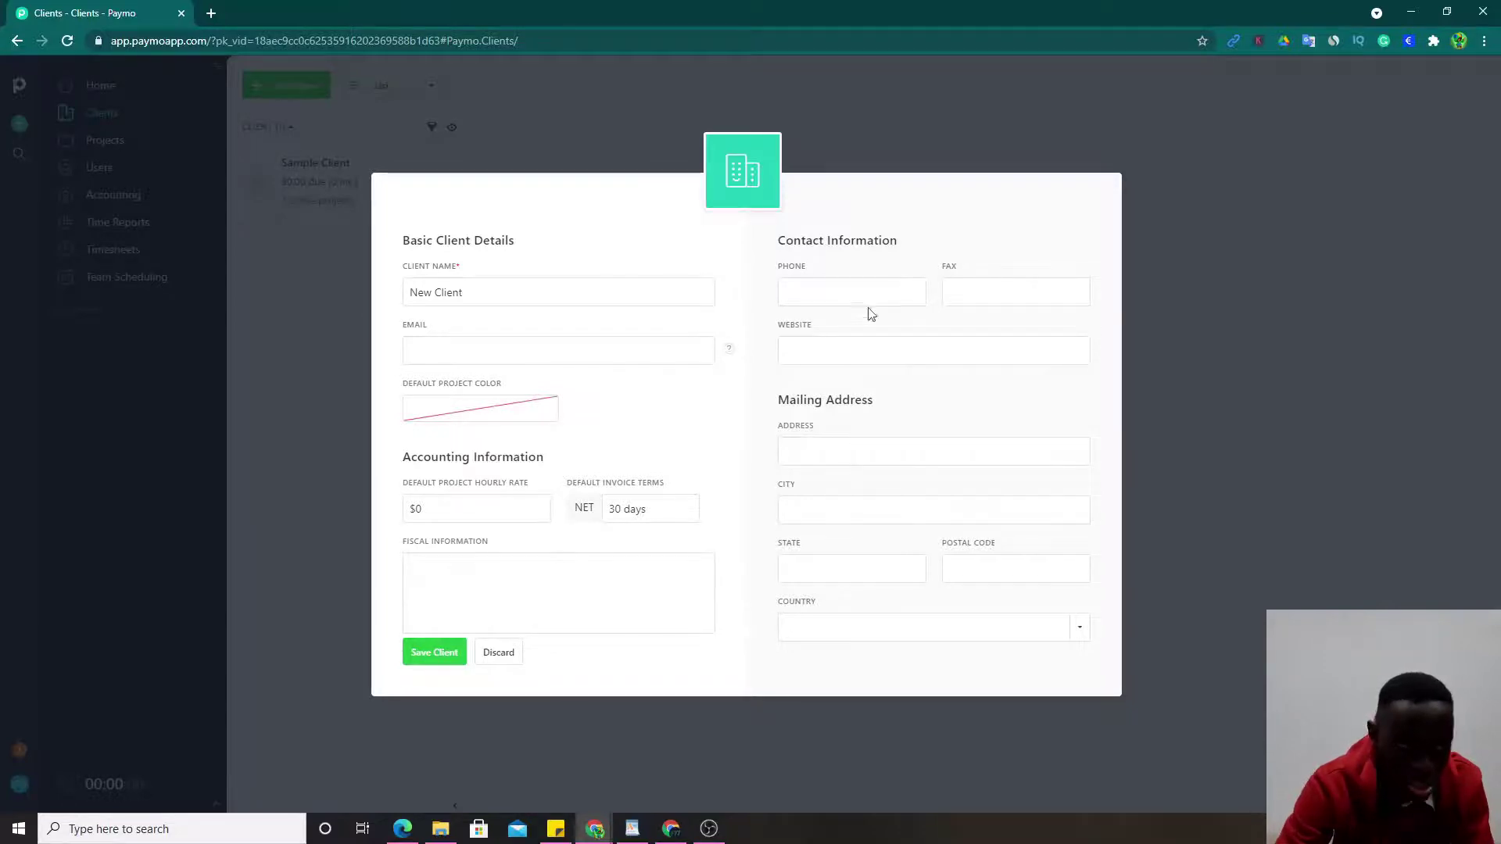
left_click(229, 152)
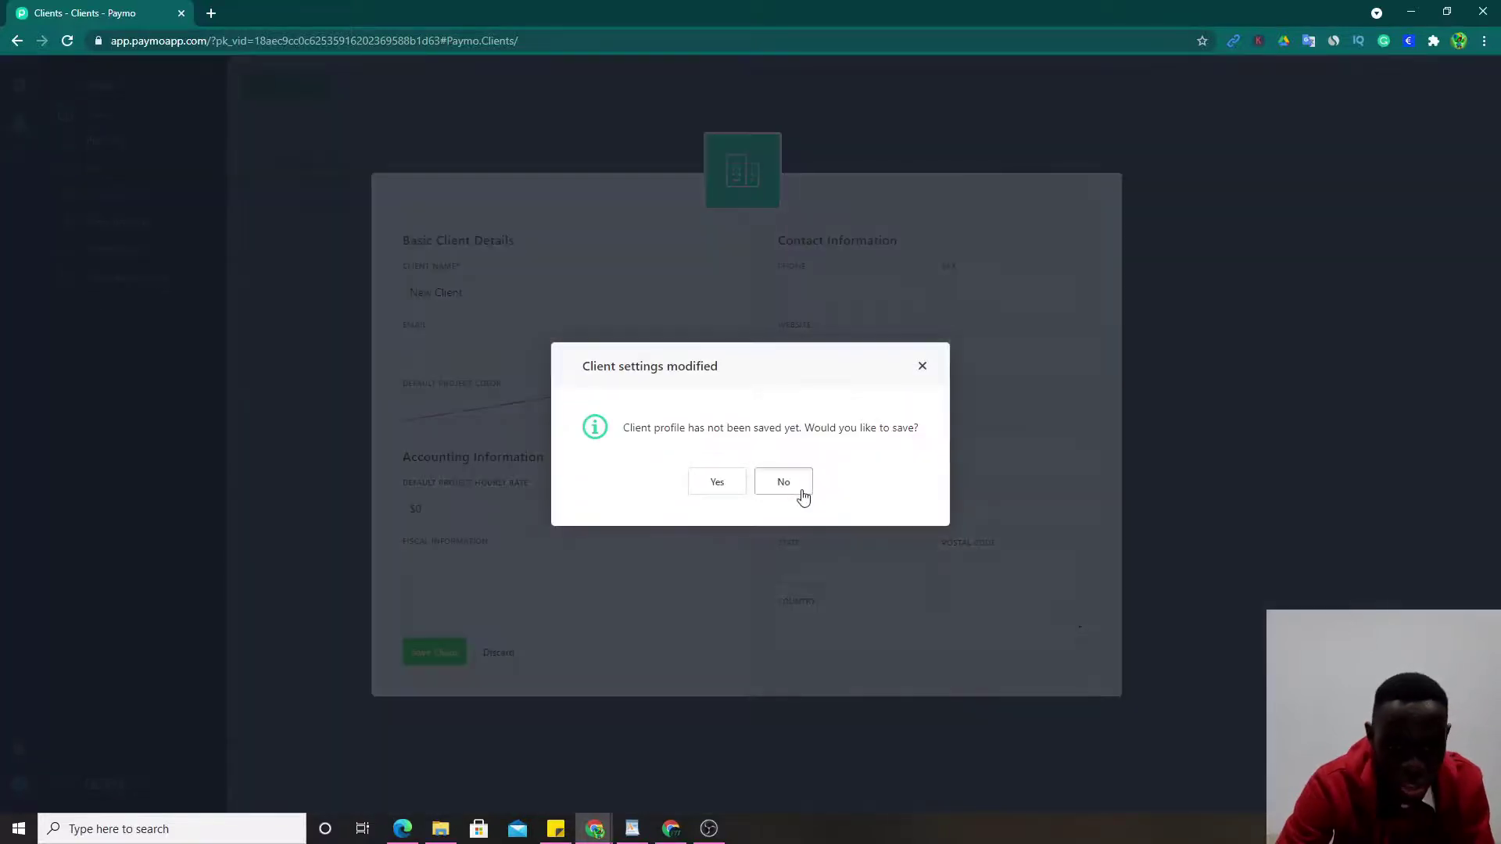
left_click(781, 479)
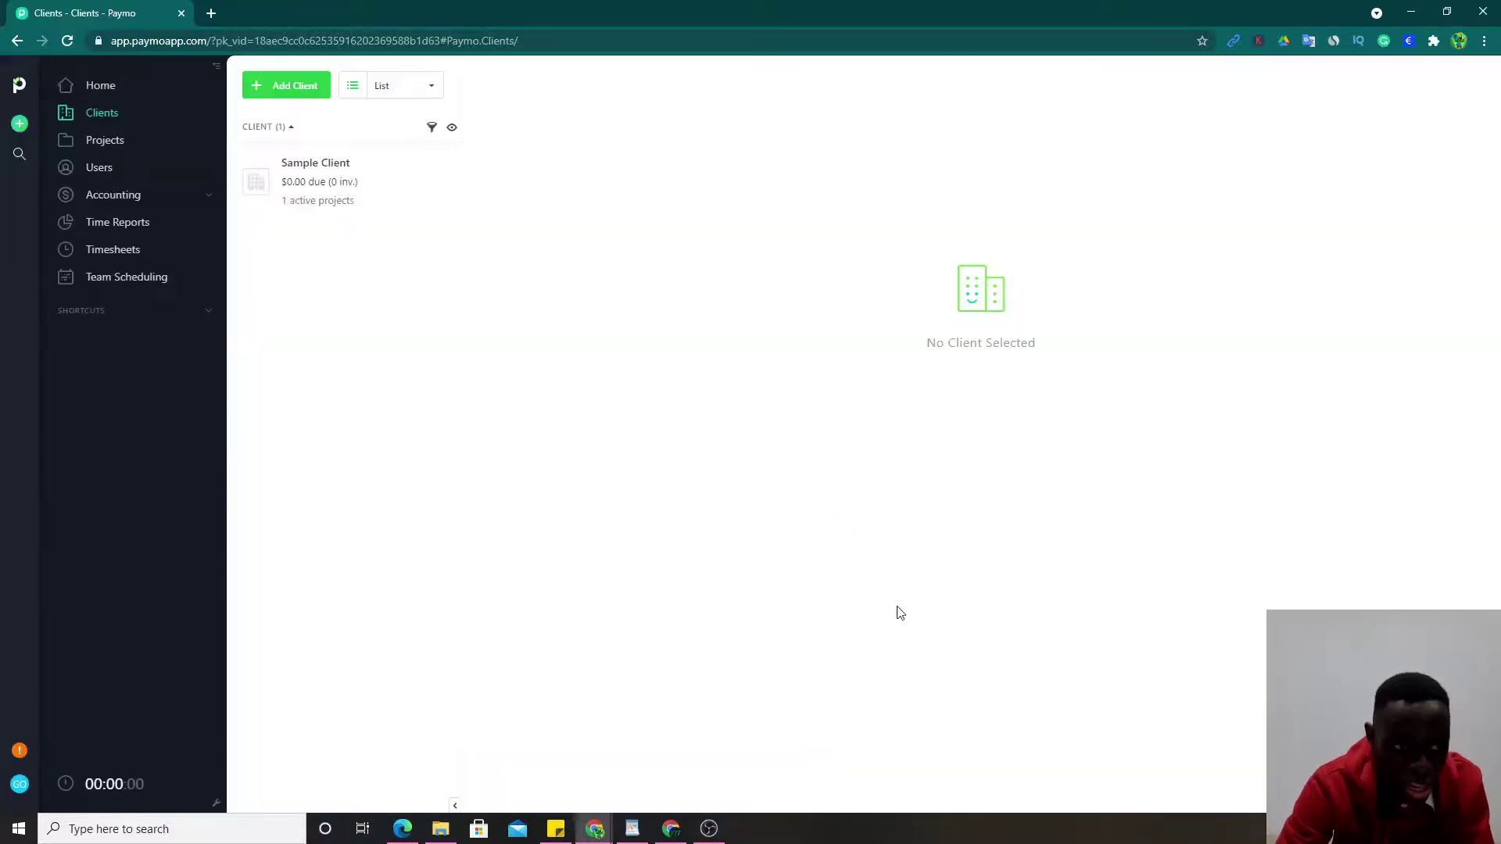
Create a project named App for Sample Client without assigning any team members
left_click(119, 143)
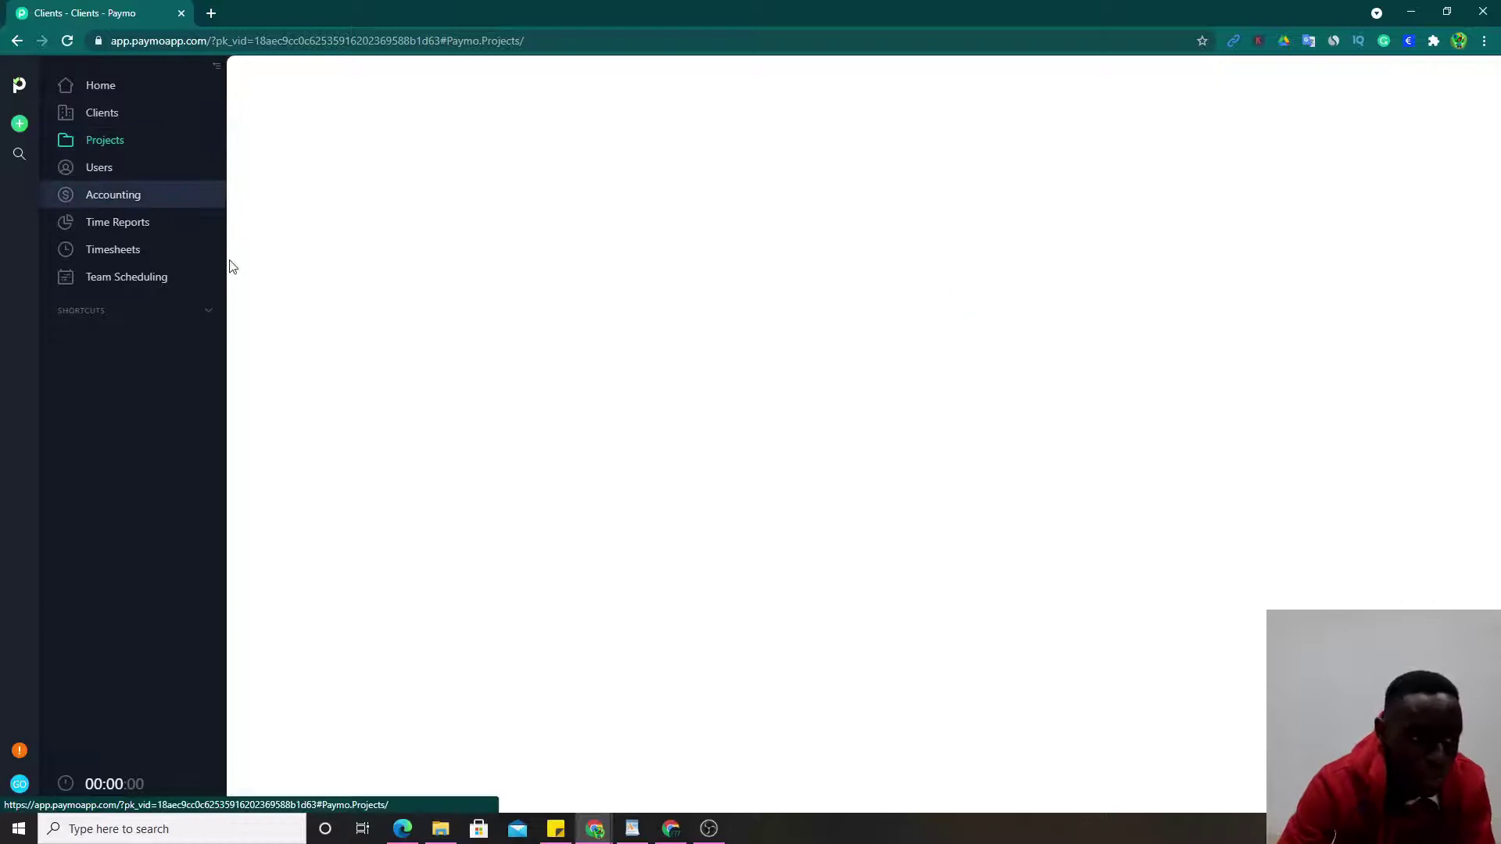
left_click(295, 89)
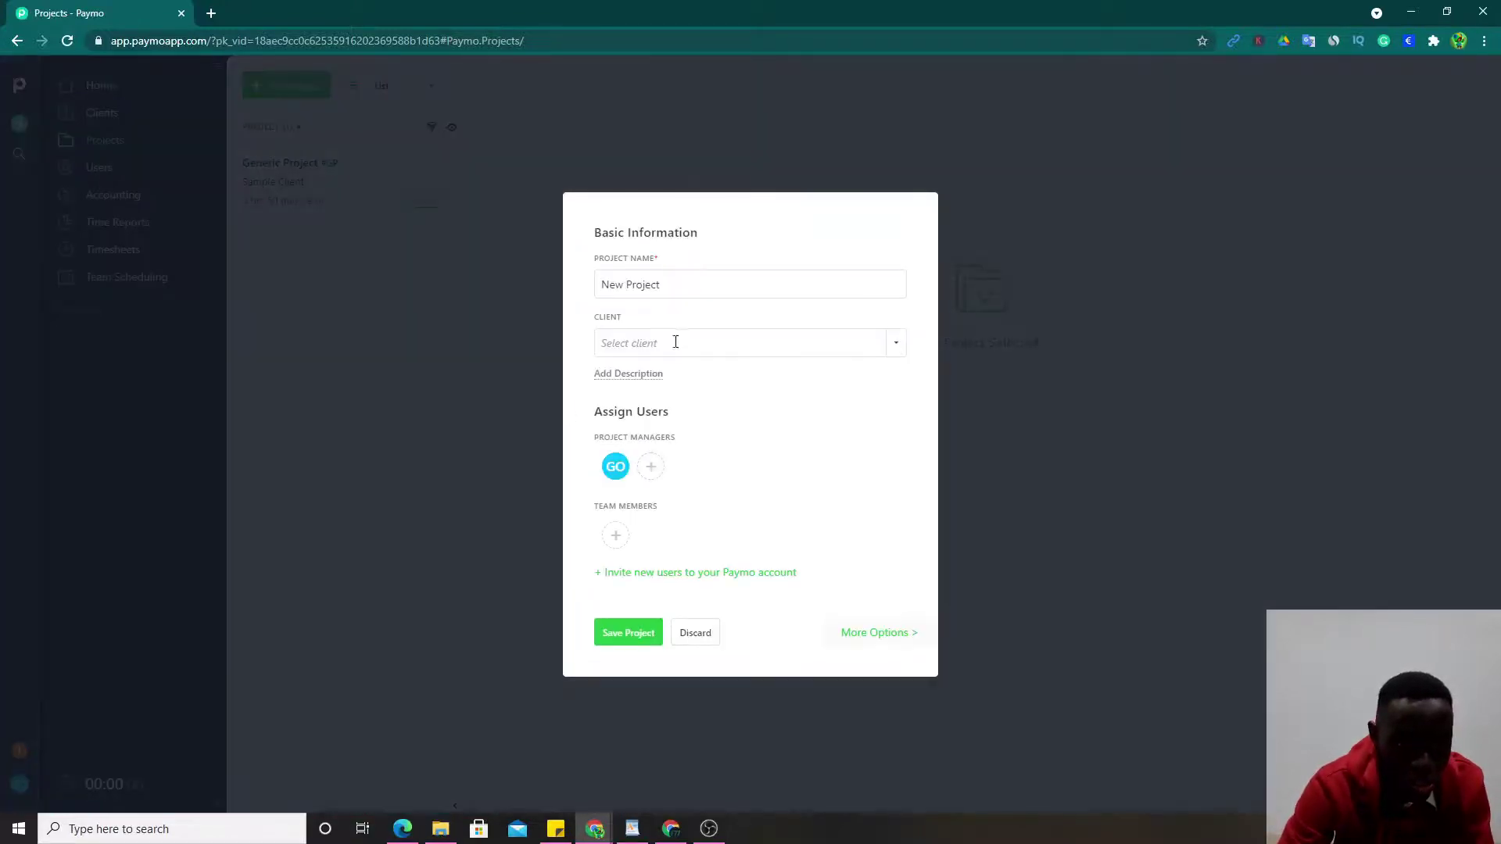
left_click(686, 280)
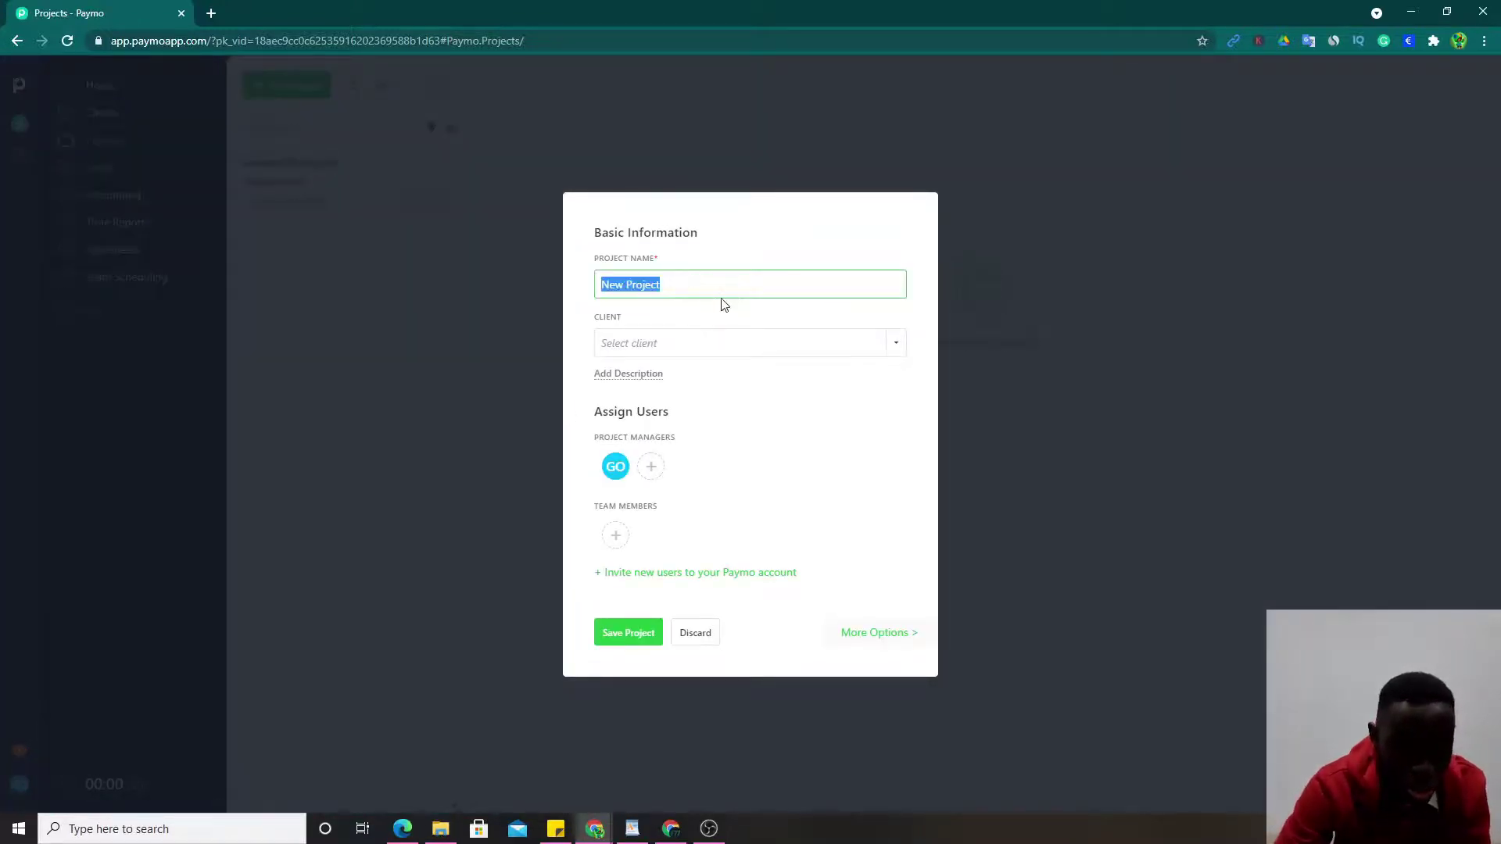
key("BackSpace")
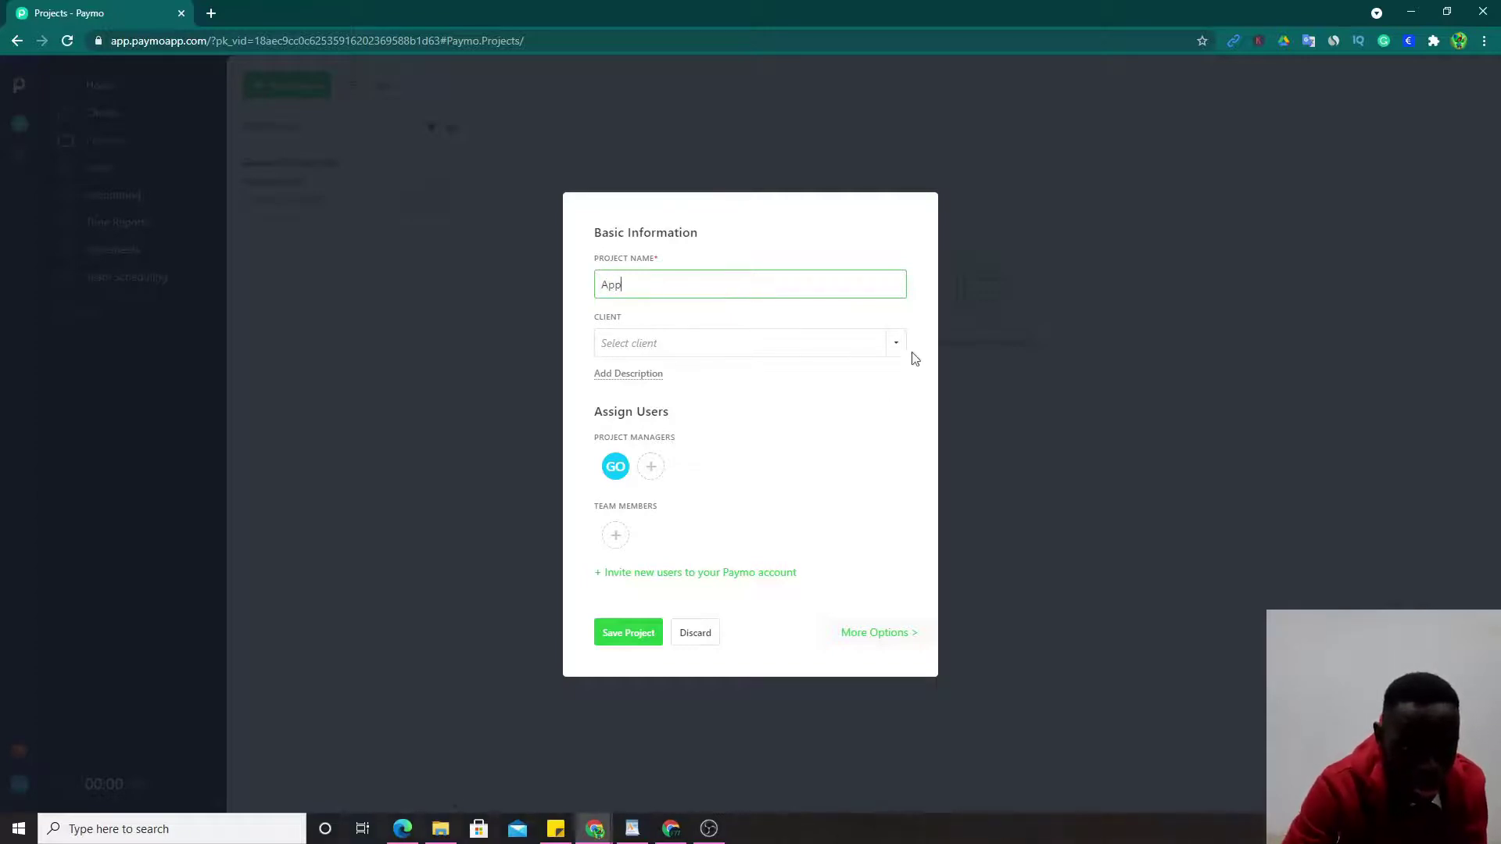
left_click(868, 346)
left_click(857, 491)
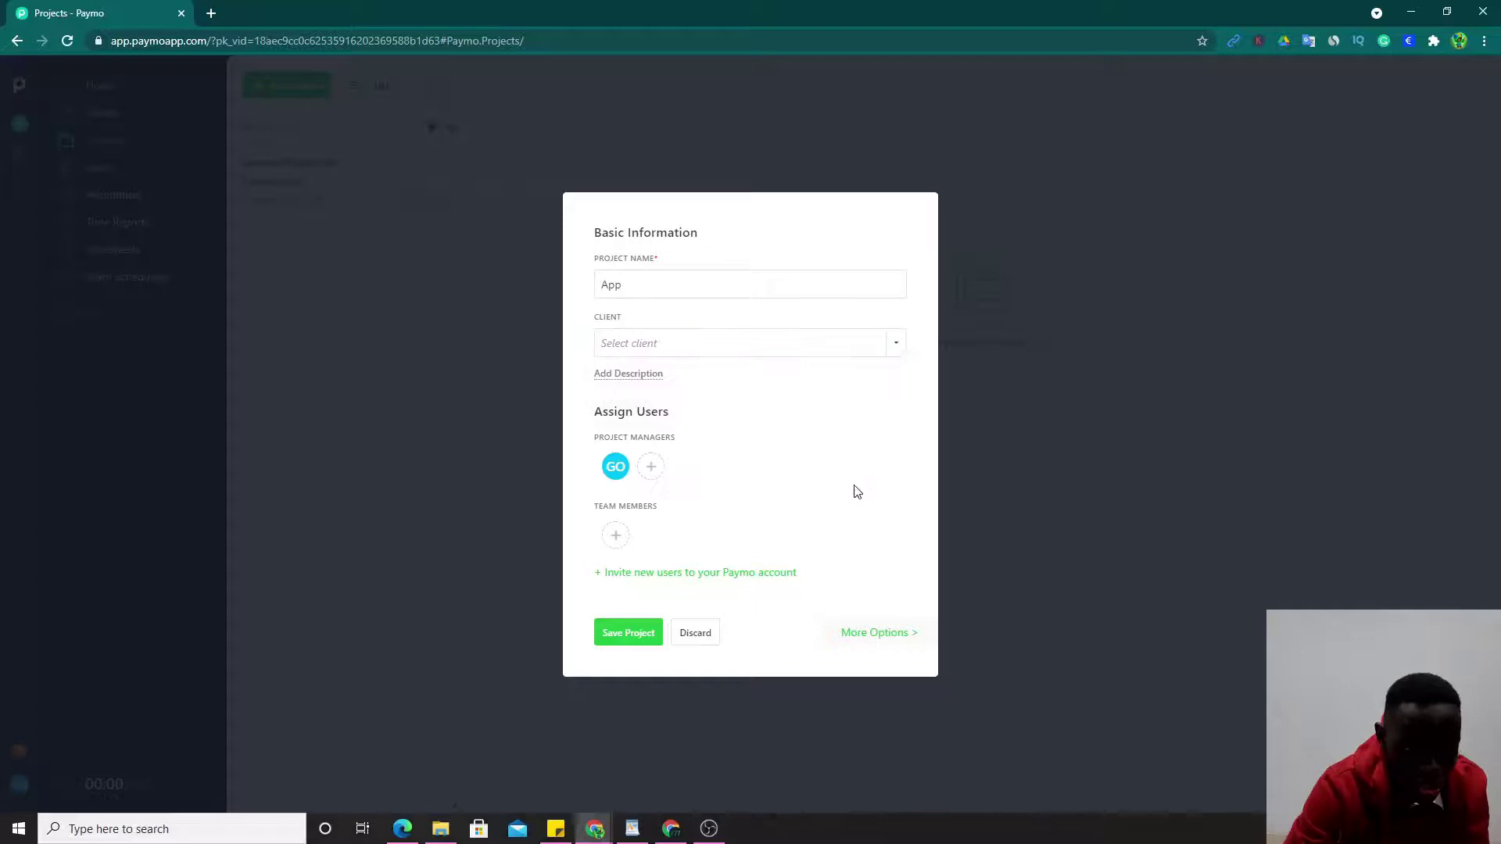
left_click(616, 536)
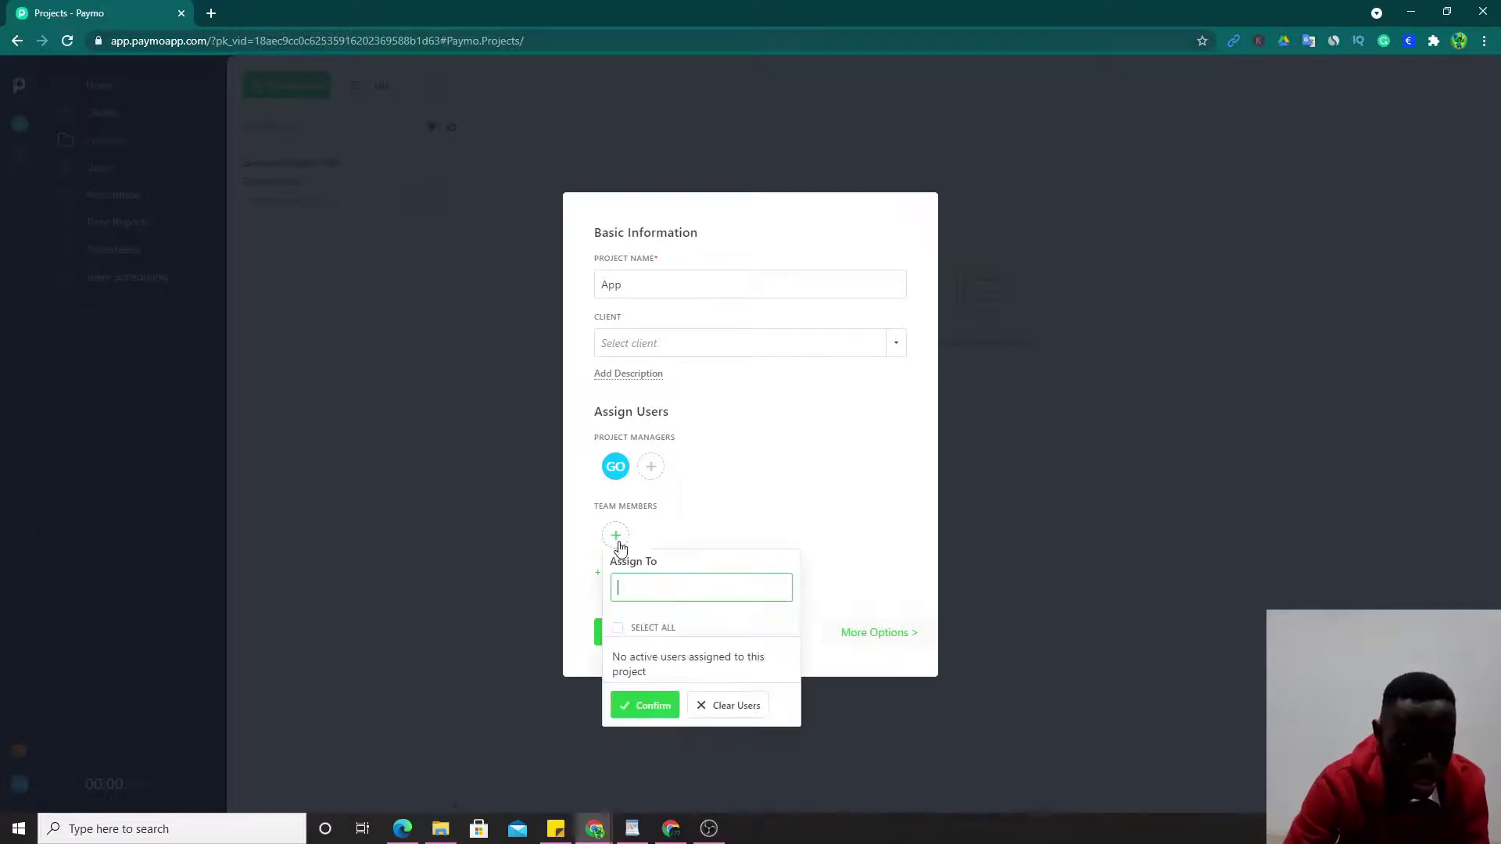
left_click(640, 706)
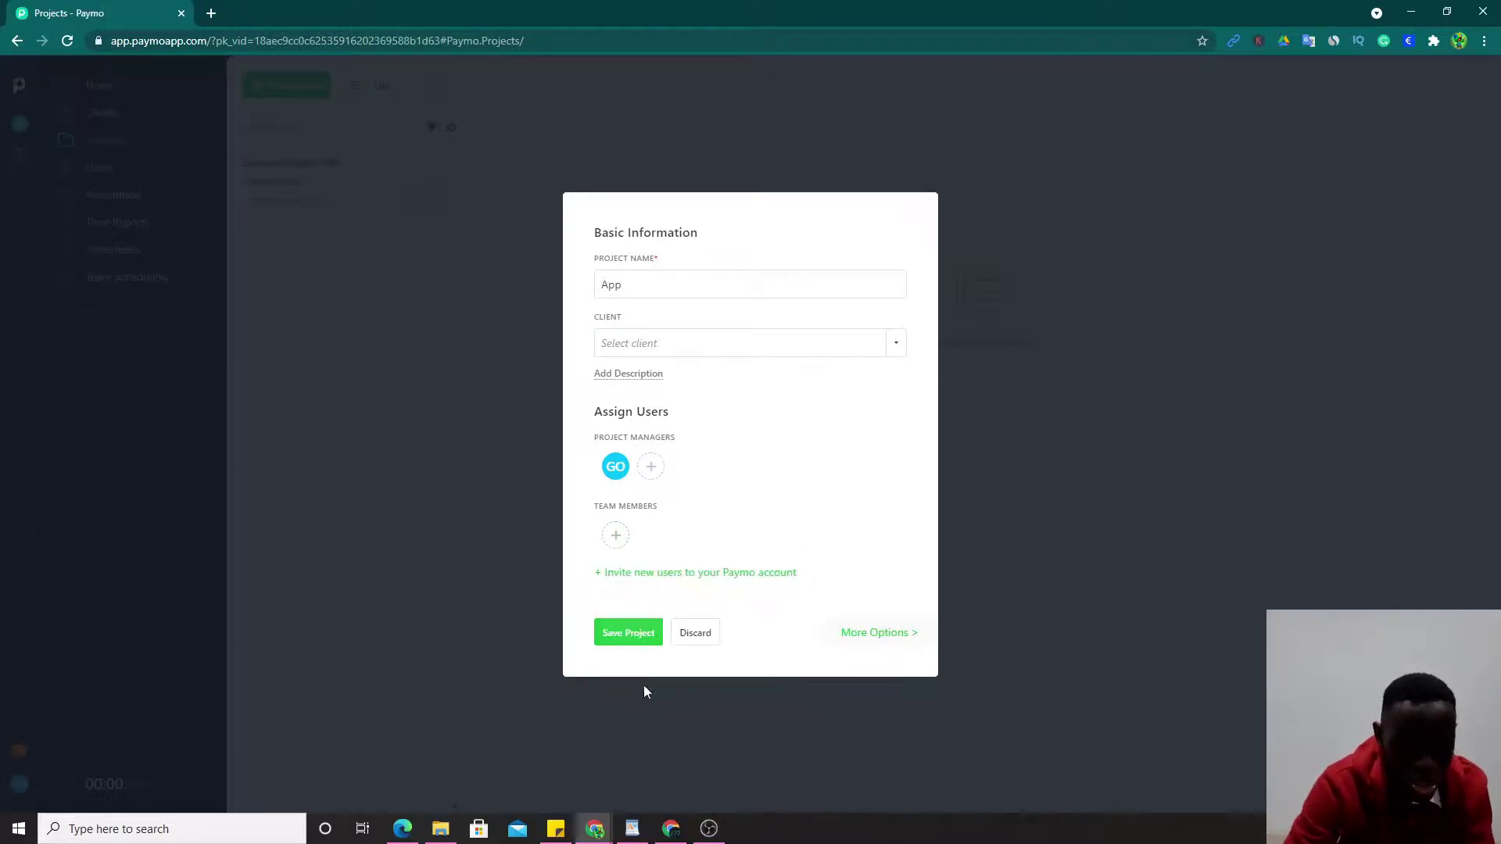
left_click(655, 634)
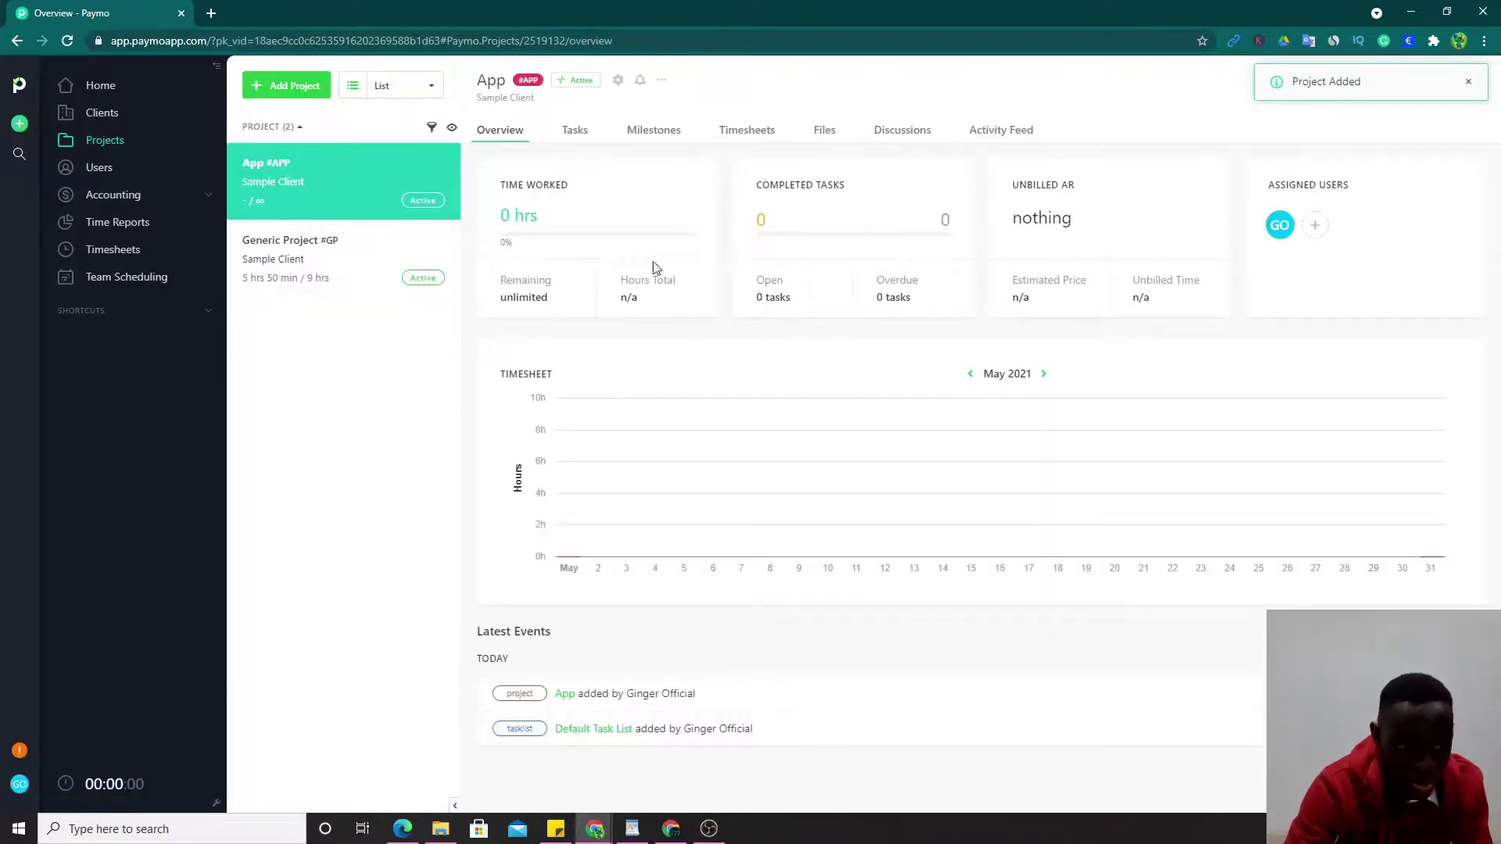
Look at the overview of Generic Project and of the App project
left_click(367, 249)
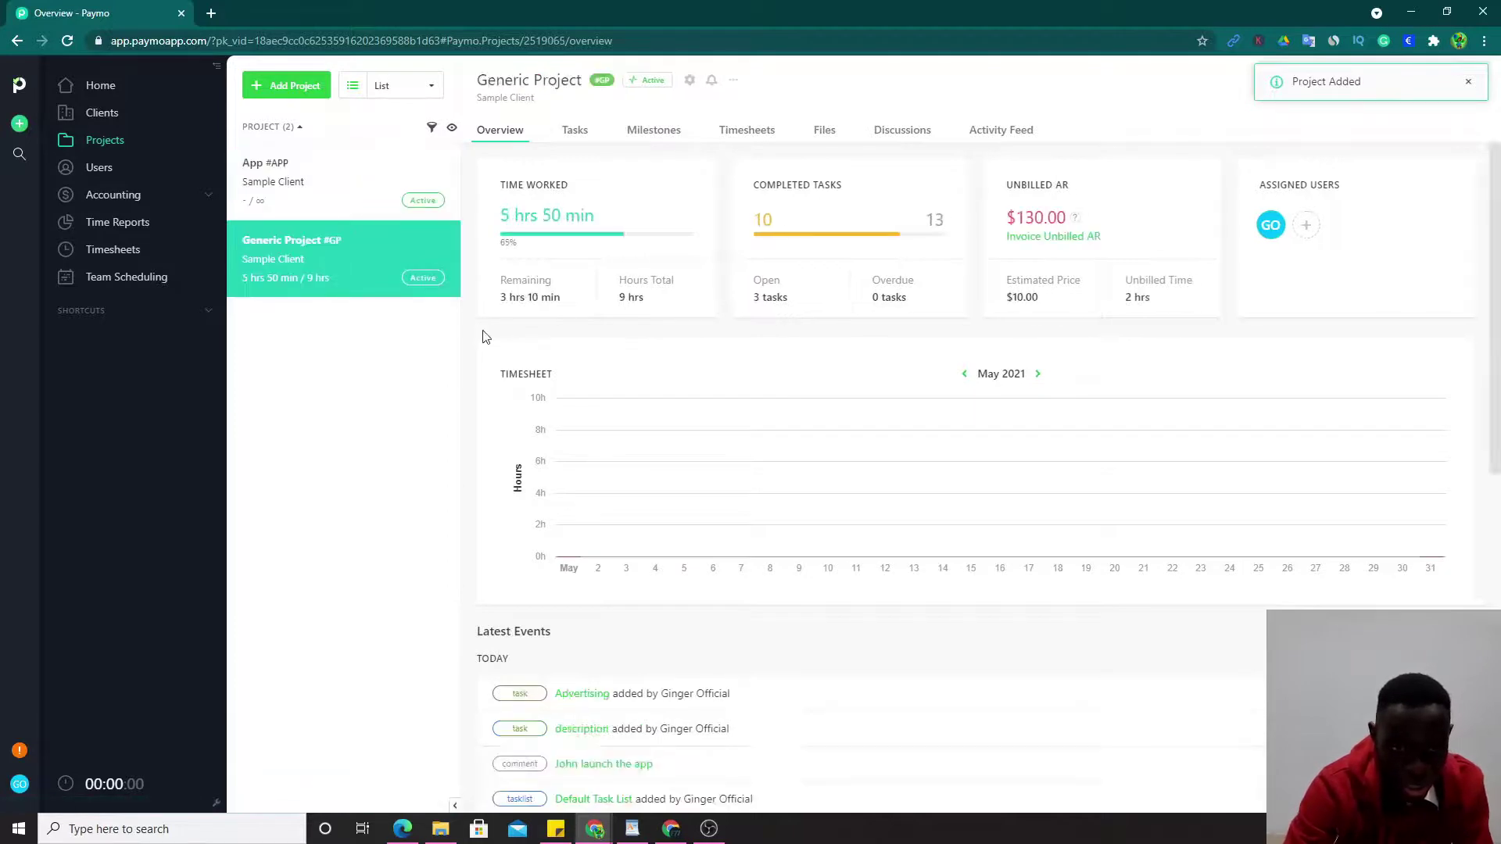
left_click(313, 176)
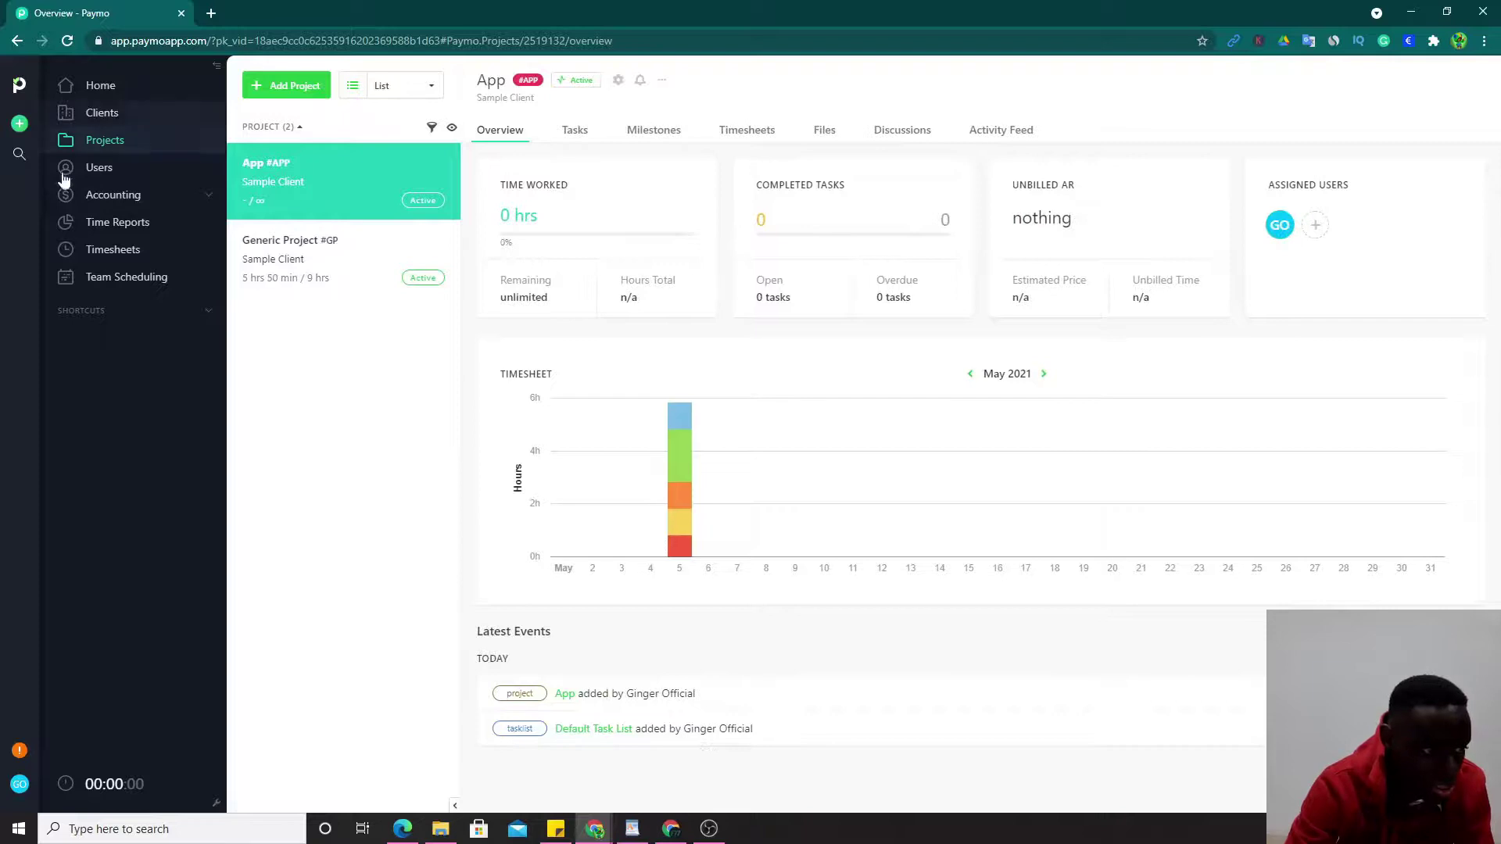
Try out the new user form with placeholder text for the user name, email and role, and discard it
left_click(98, 167)
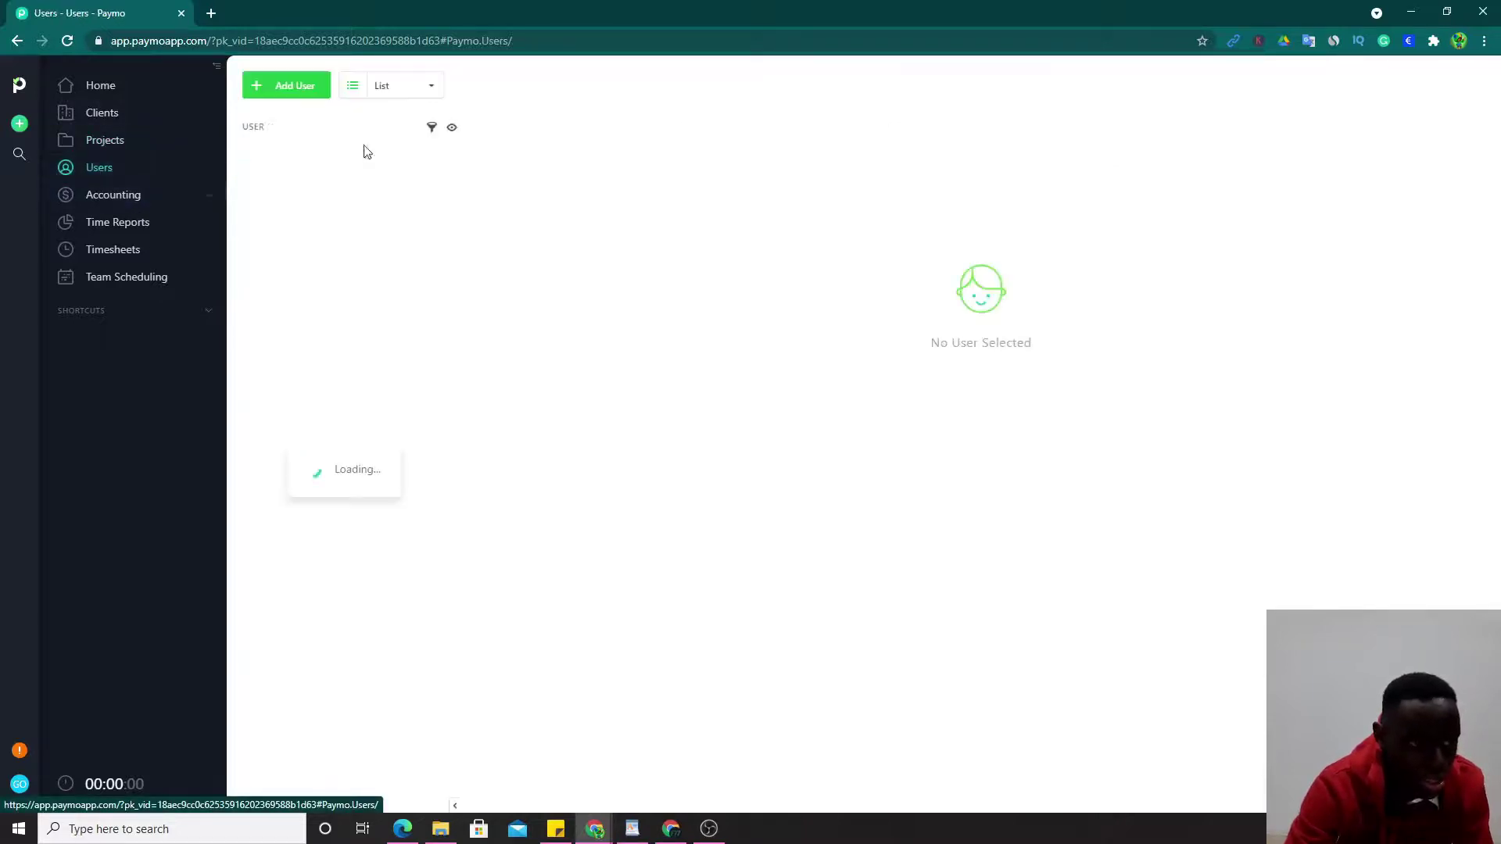
left_click(301, 91)
left_click(609, 303)
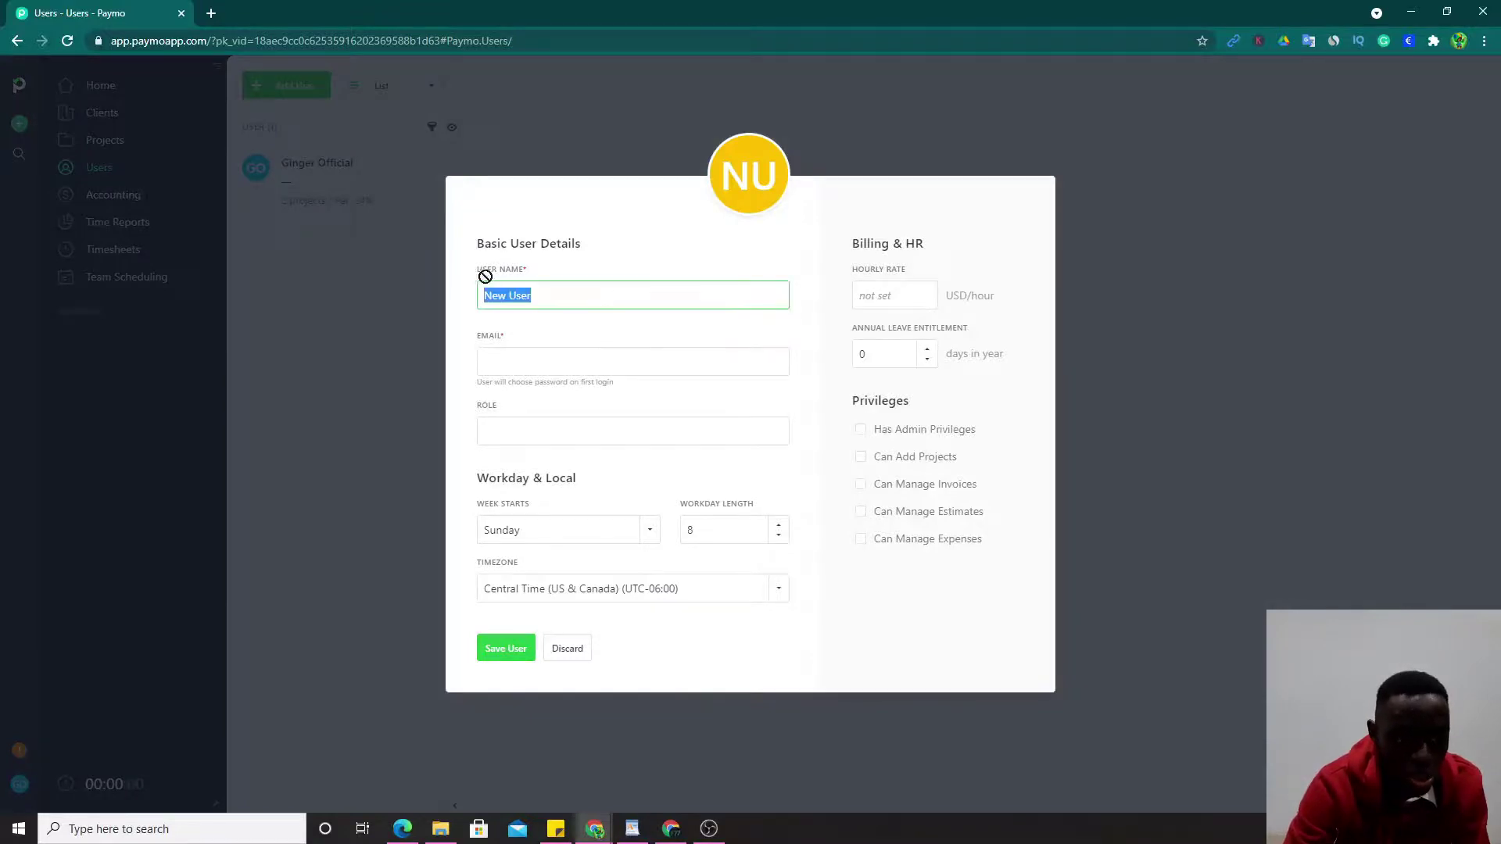
key("BackSpace")
type("John")
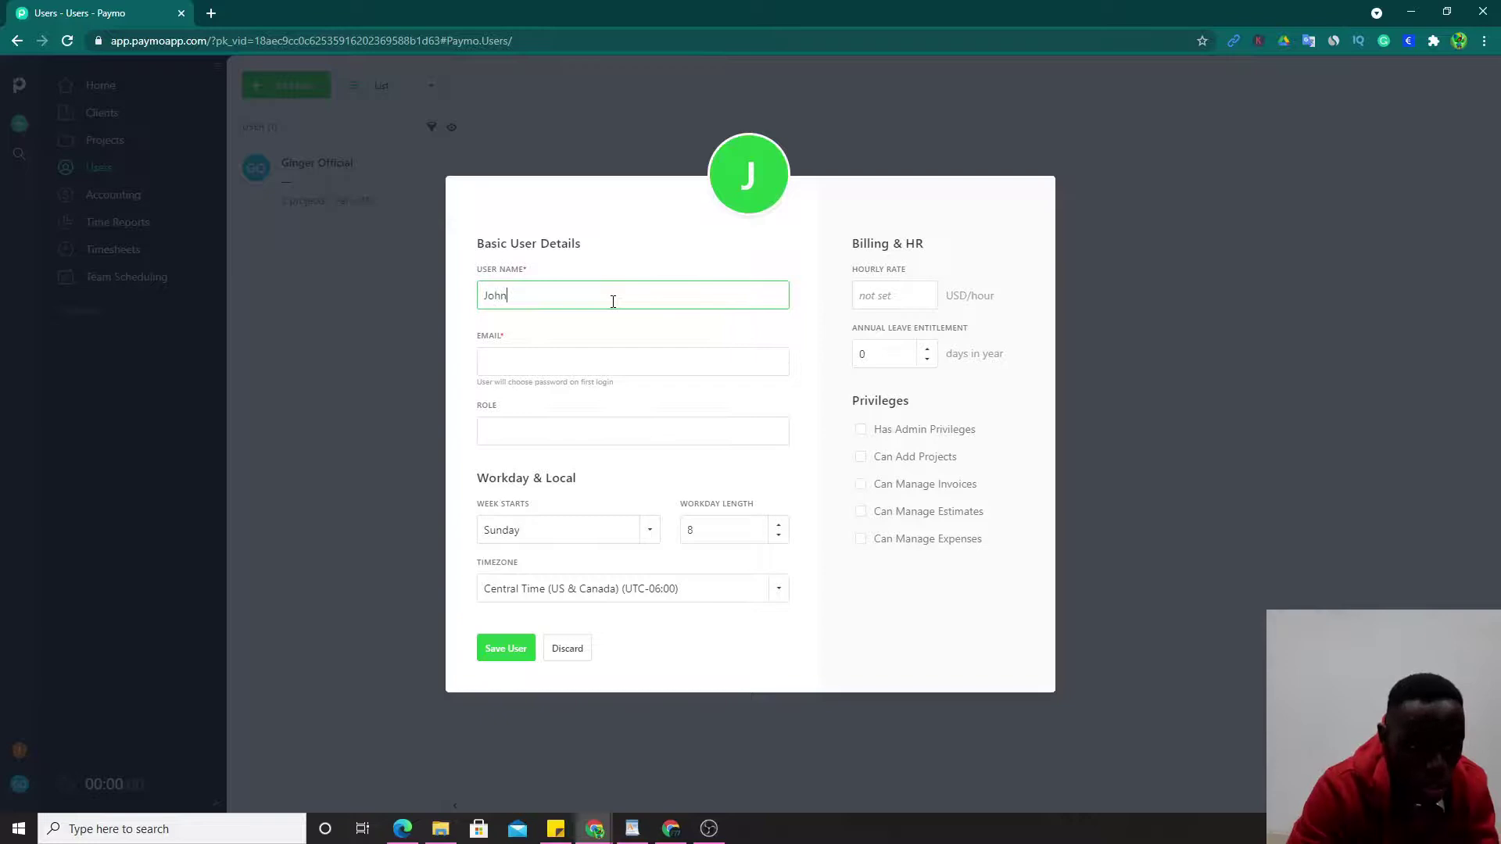
key("Return")
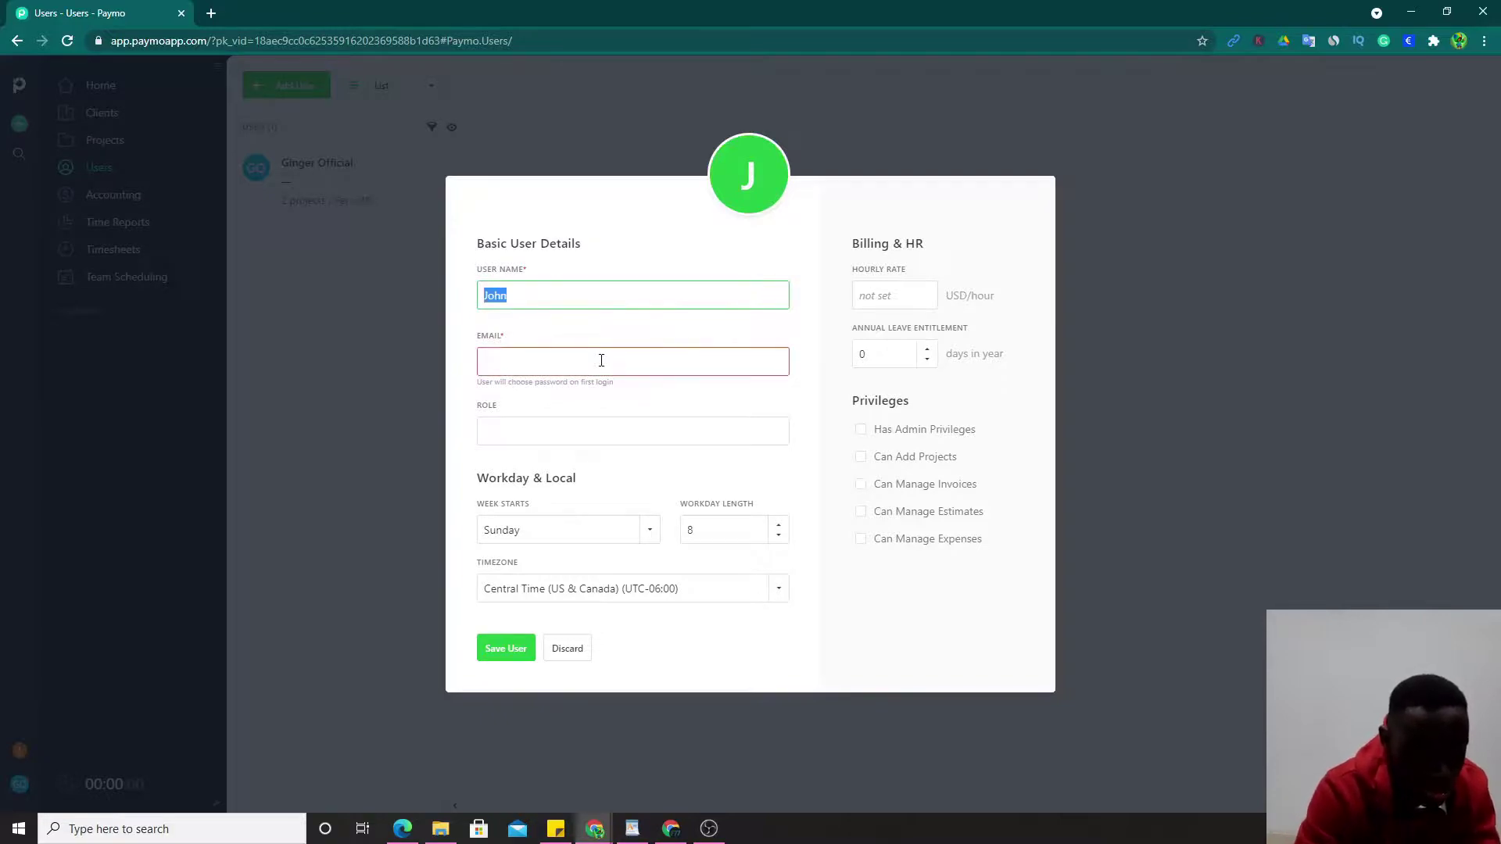
type("tatata")
left_click(601, 361)
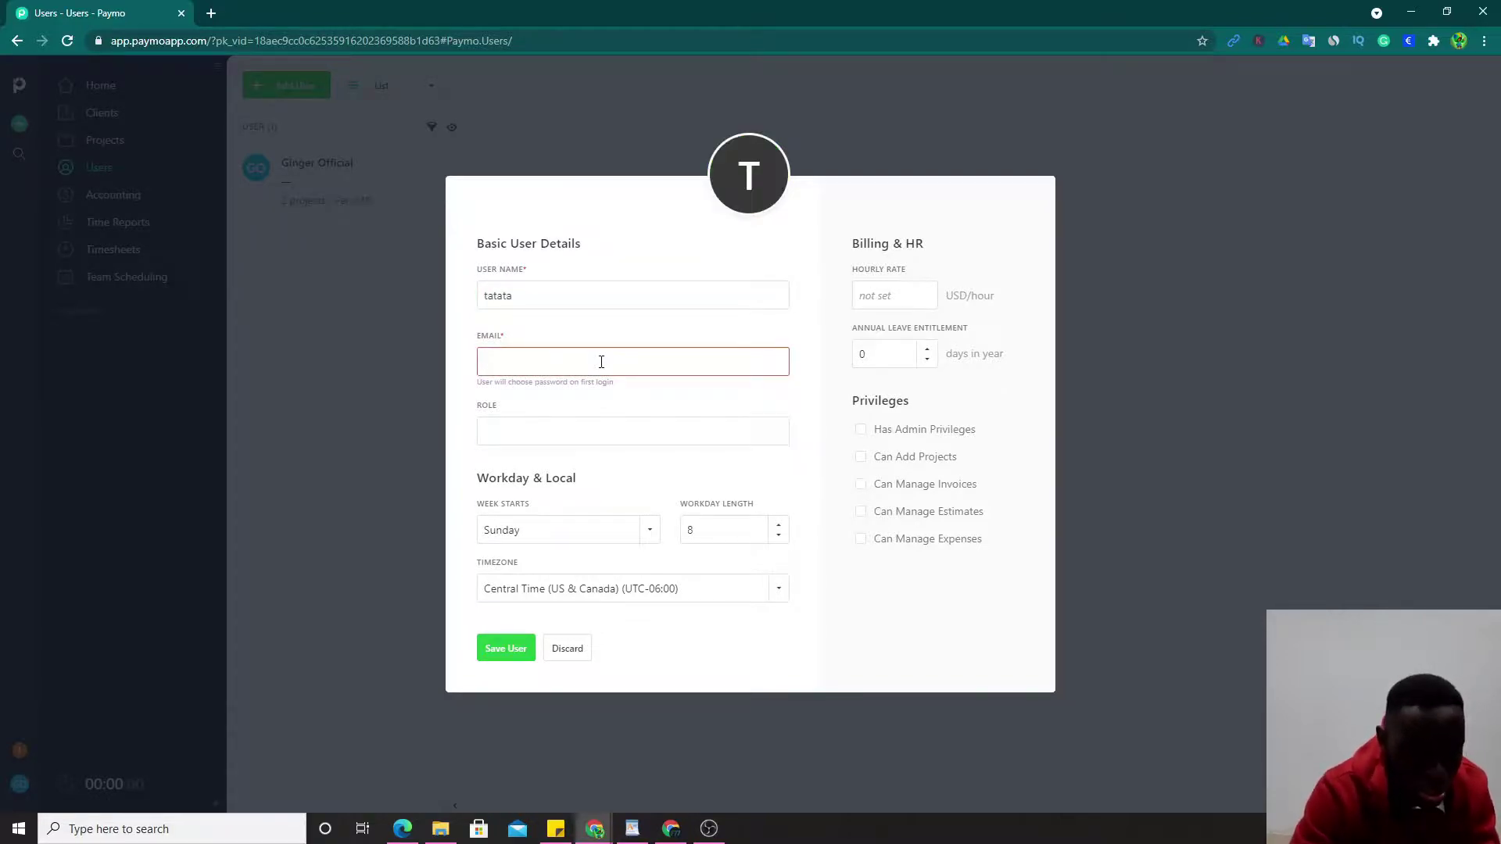
left_click(573, 429)
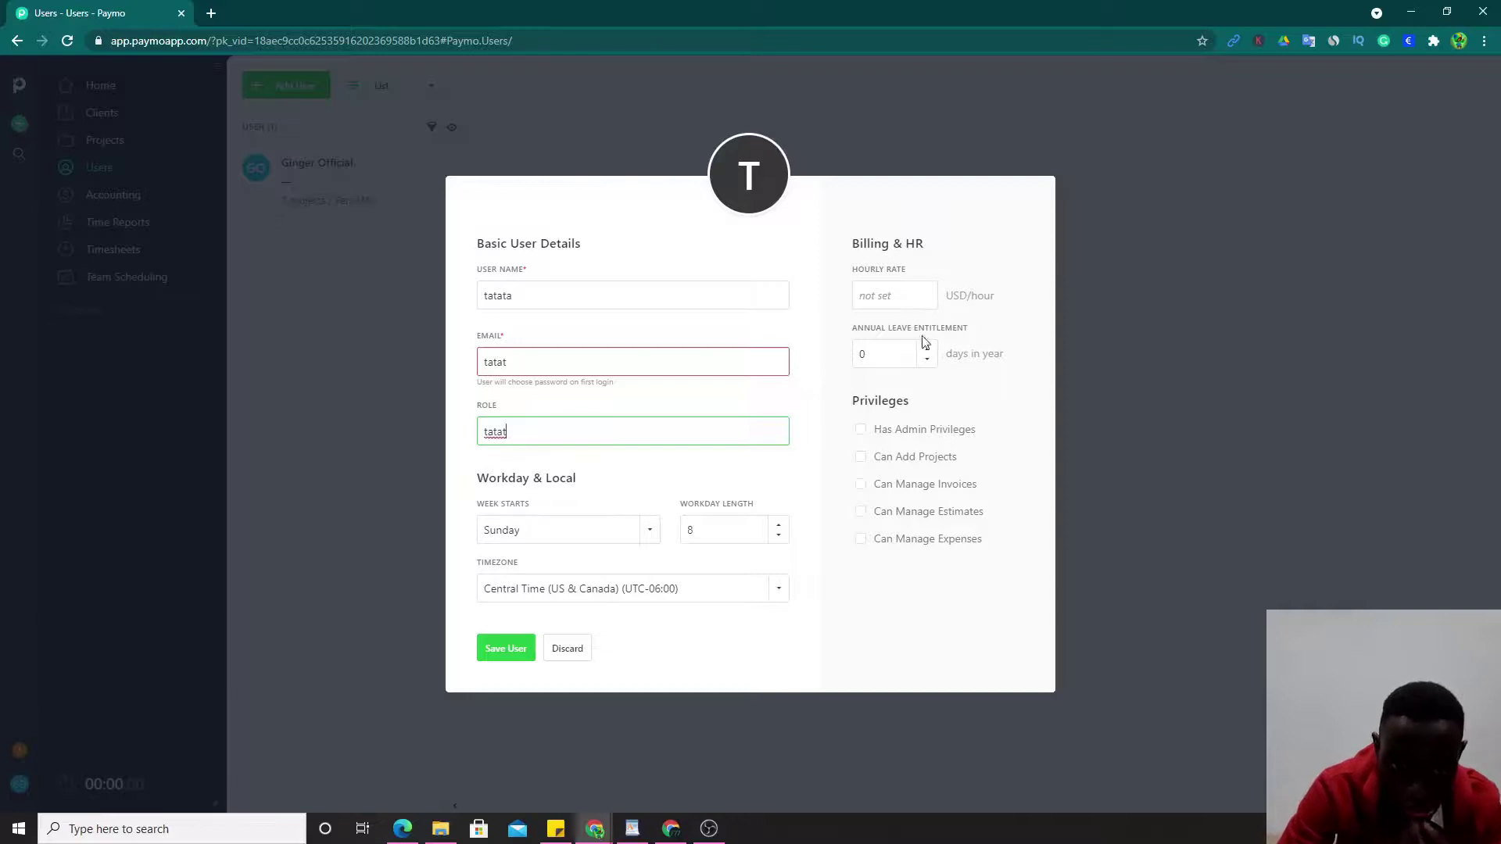
left_click(563, 652)
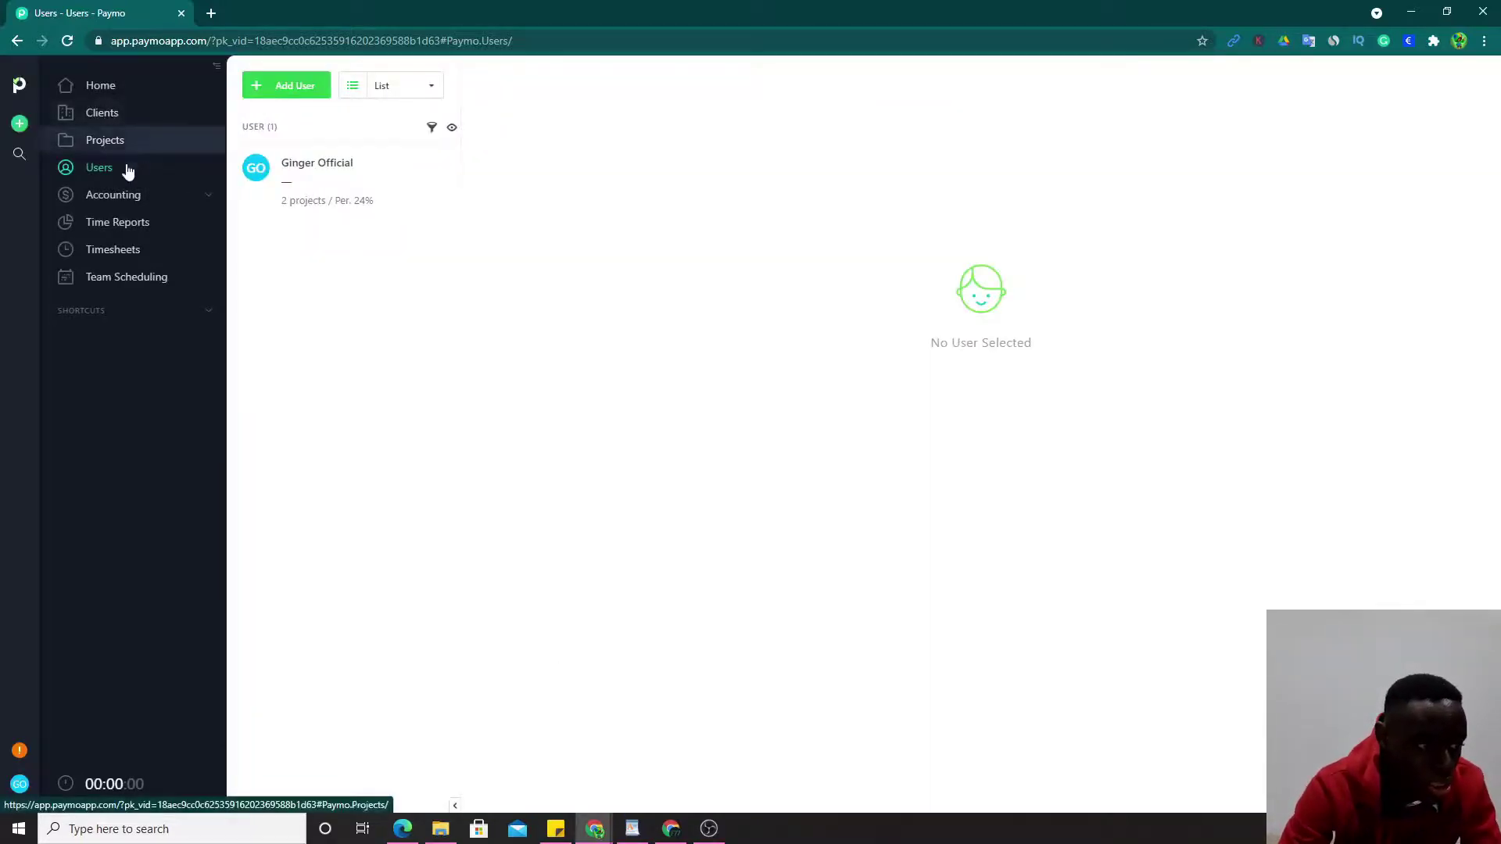
Look through the new invoice form in the accounting section without filling it in
left_click(137, 194)
left_click(188, 226)
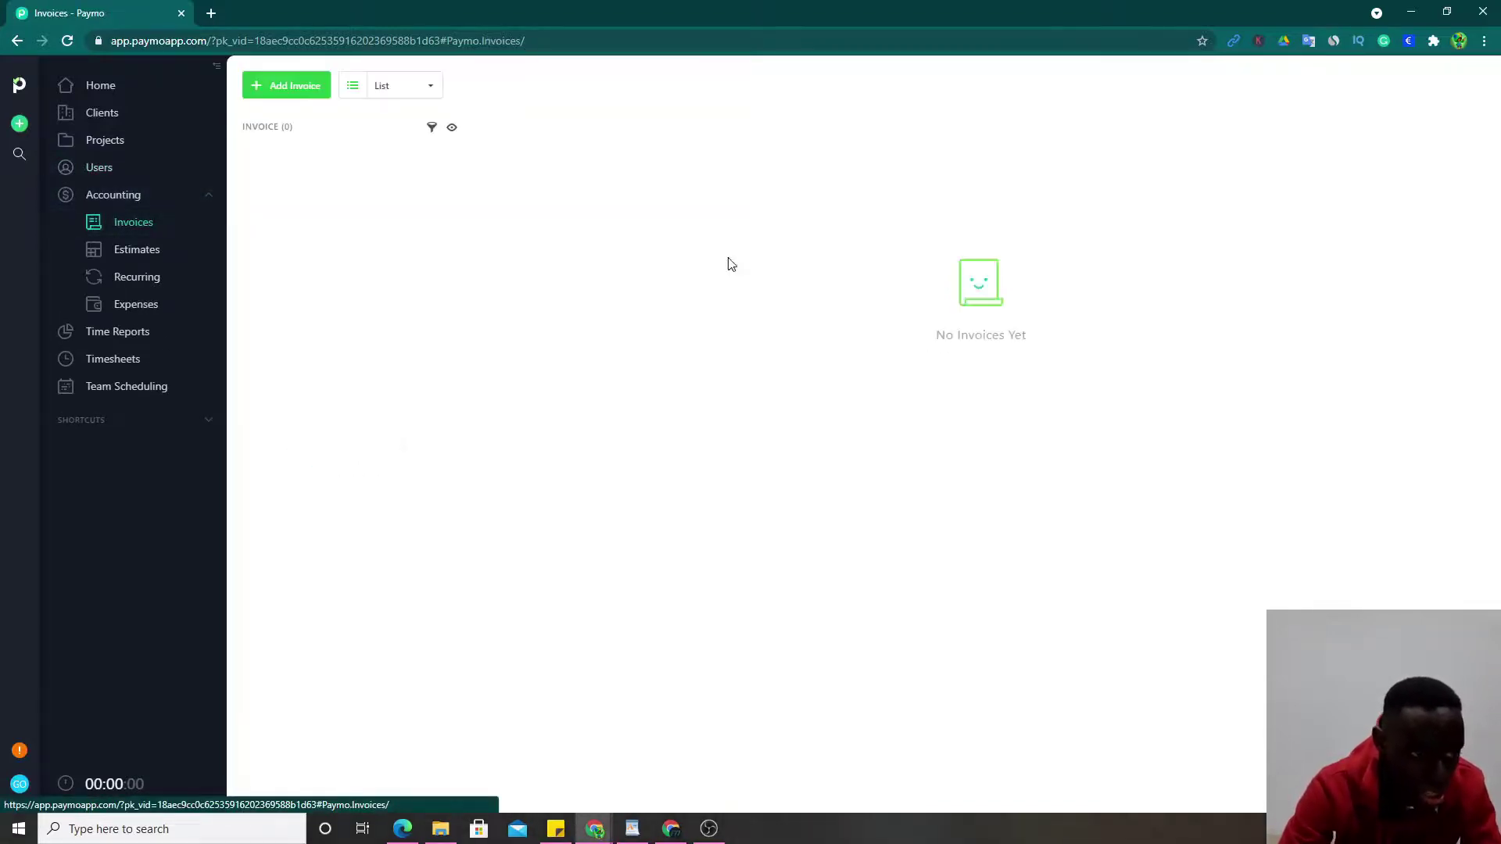
left_click(277, 90)
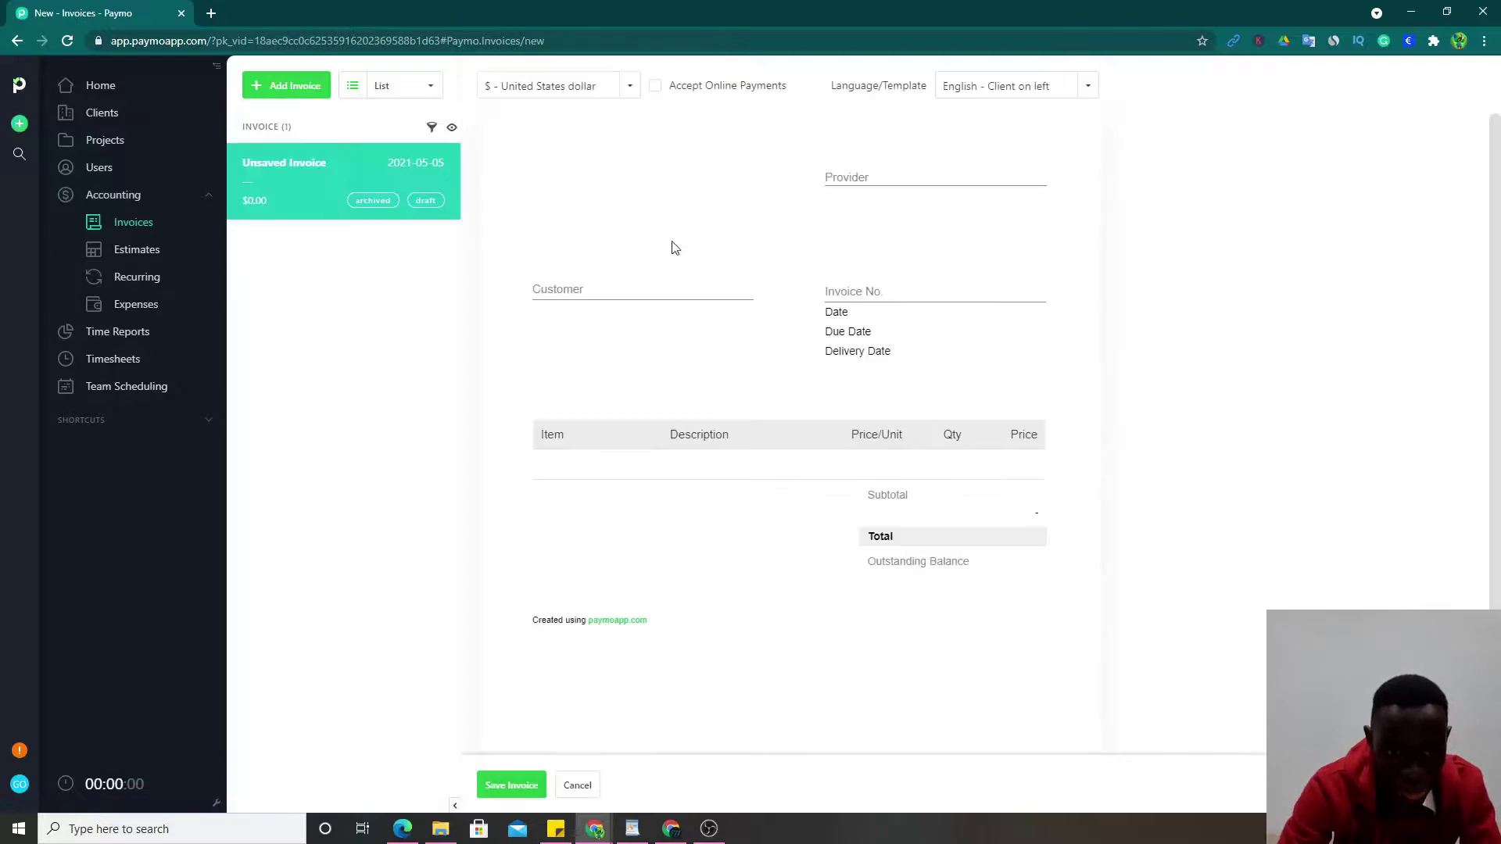
scroll(840, 356, "down", 5)
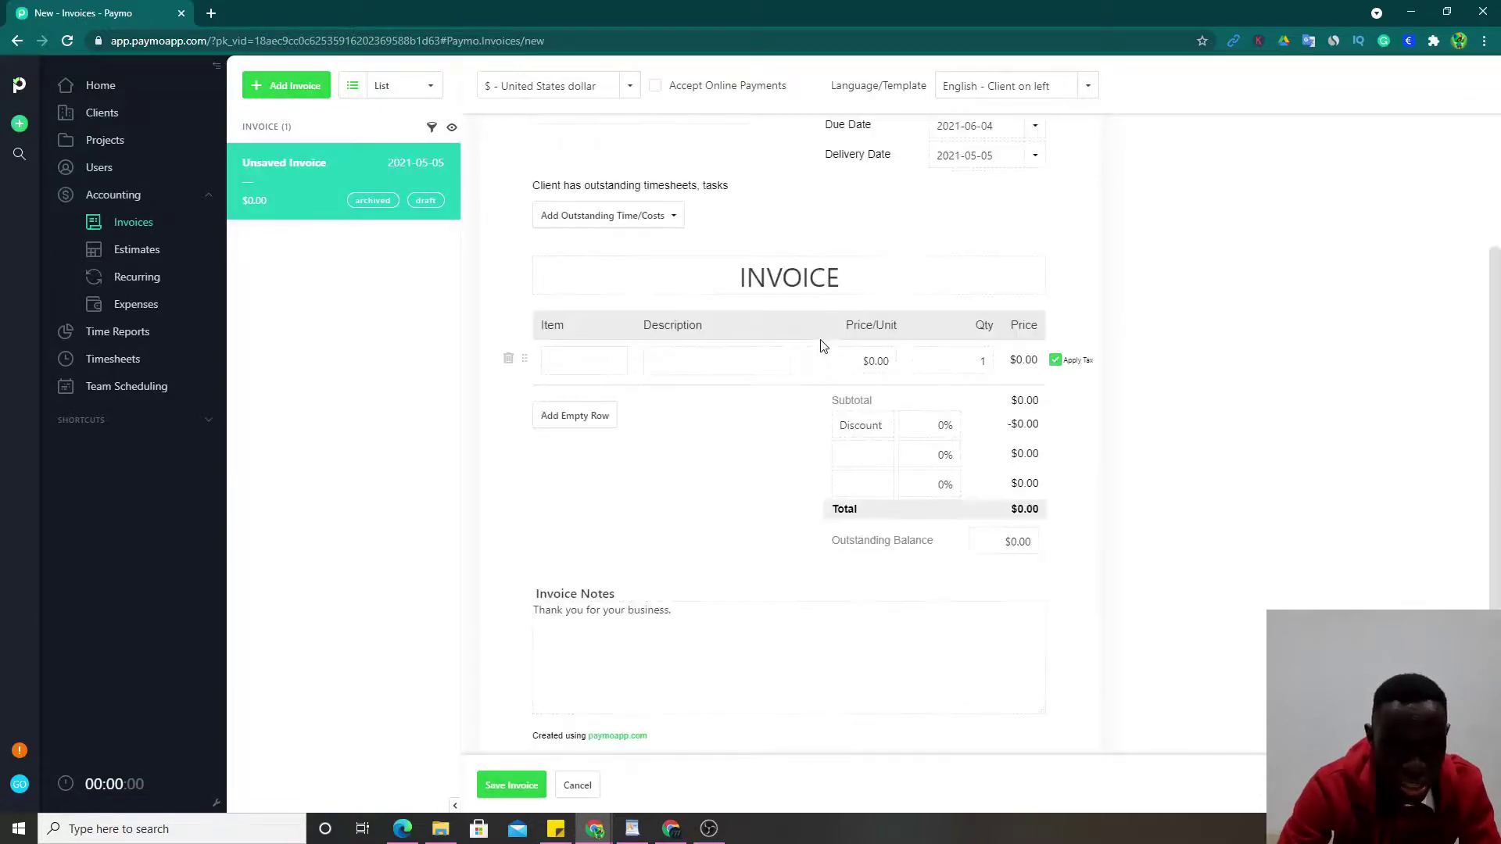
scroll(771, 325, "up", 4)
scroll(764, 319, "up", 2)
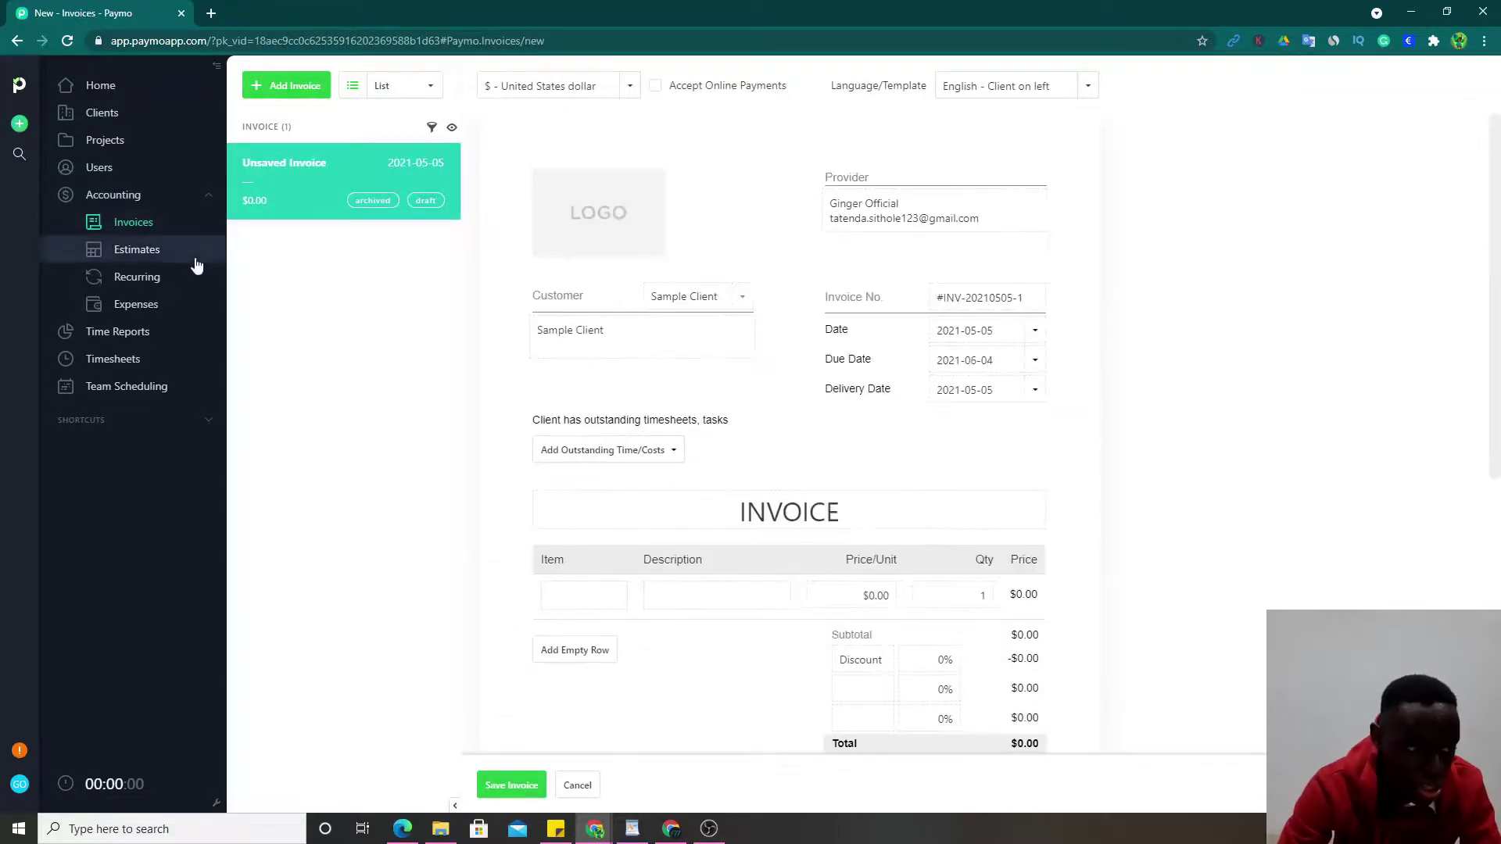
Look through the new estimate form from the customer details to the estimate notes
left_click(195, 254)
left_click(323, 97)
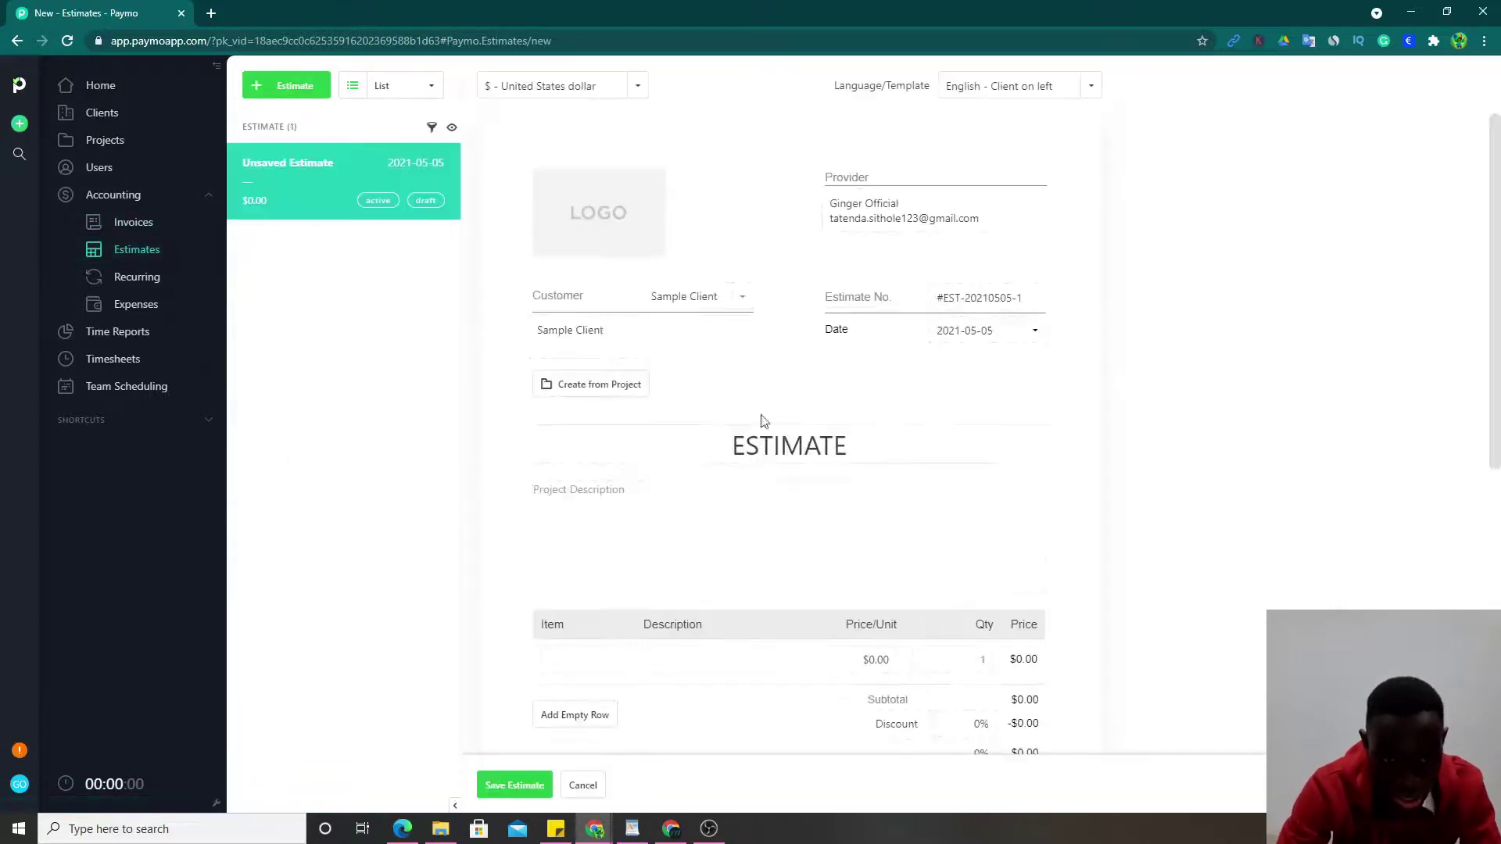
scroll(725, 426, "down", 1)
scroll(726, 426, "up", 1)
scroll(726, 425, "down", 5)
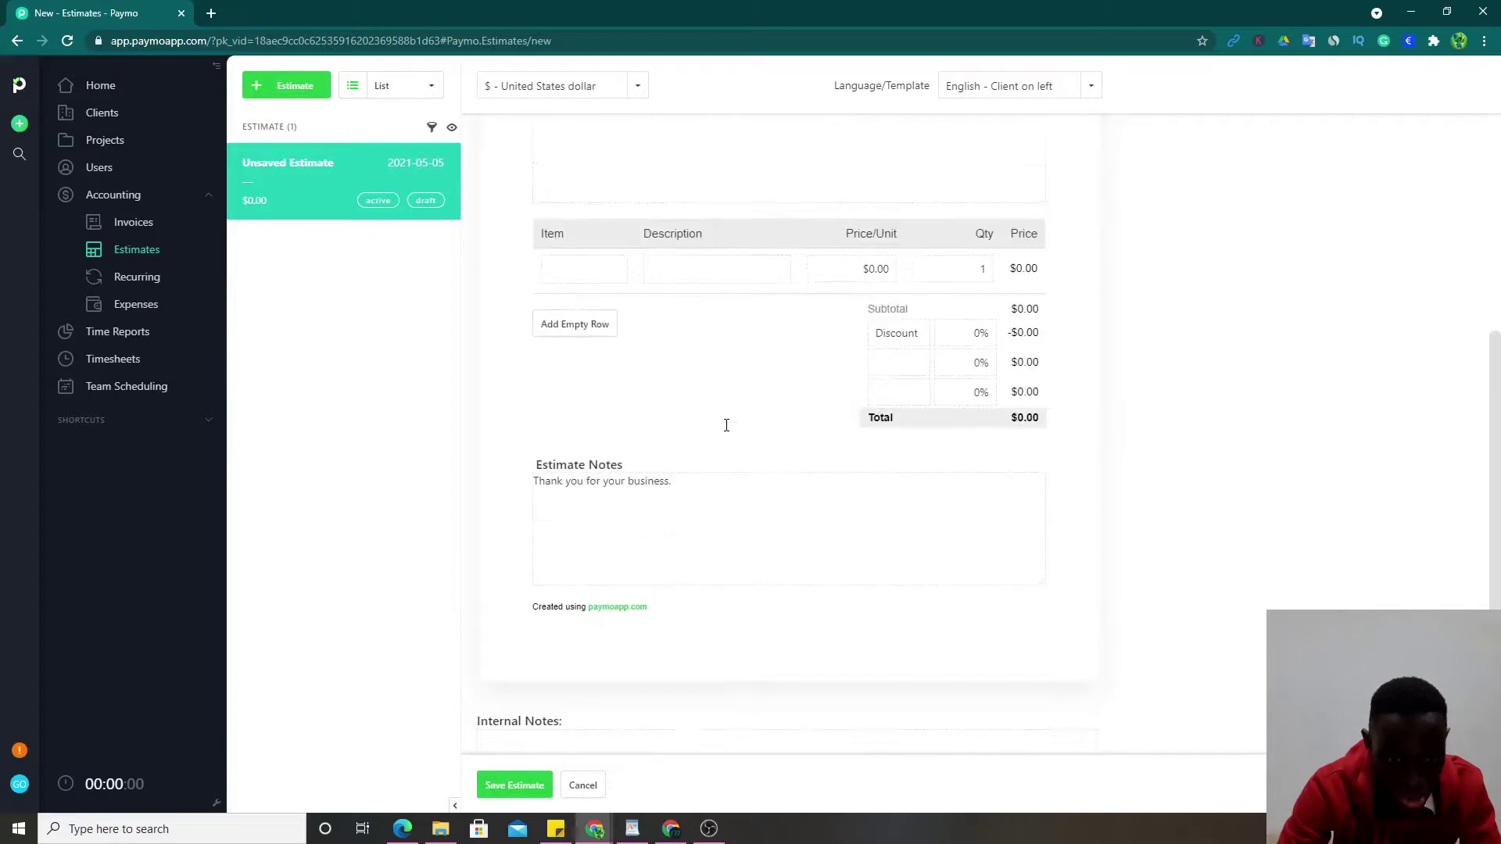
scroll(697, 432, "up", 5)
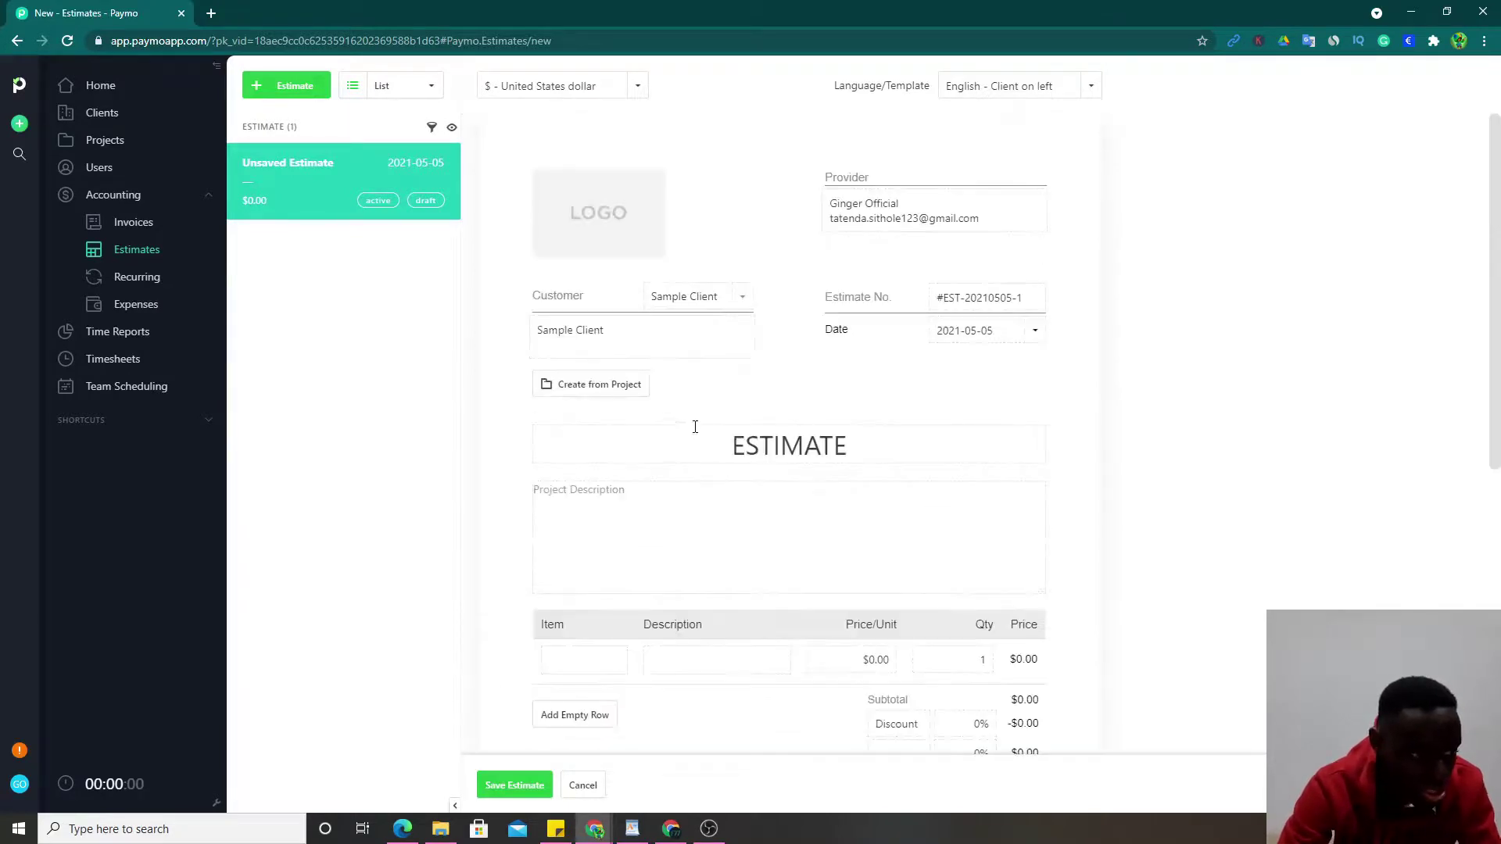
Look at the recurring profiles and the new expense form without entering any data
left_click(162, 276)
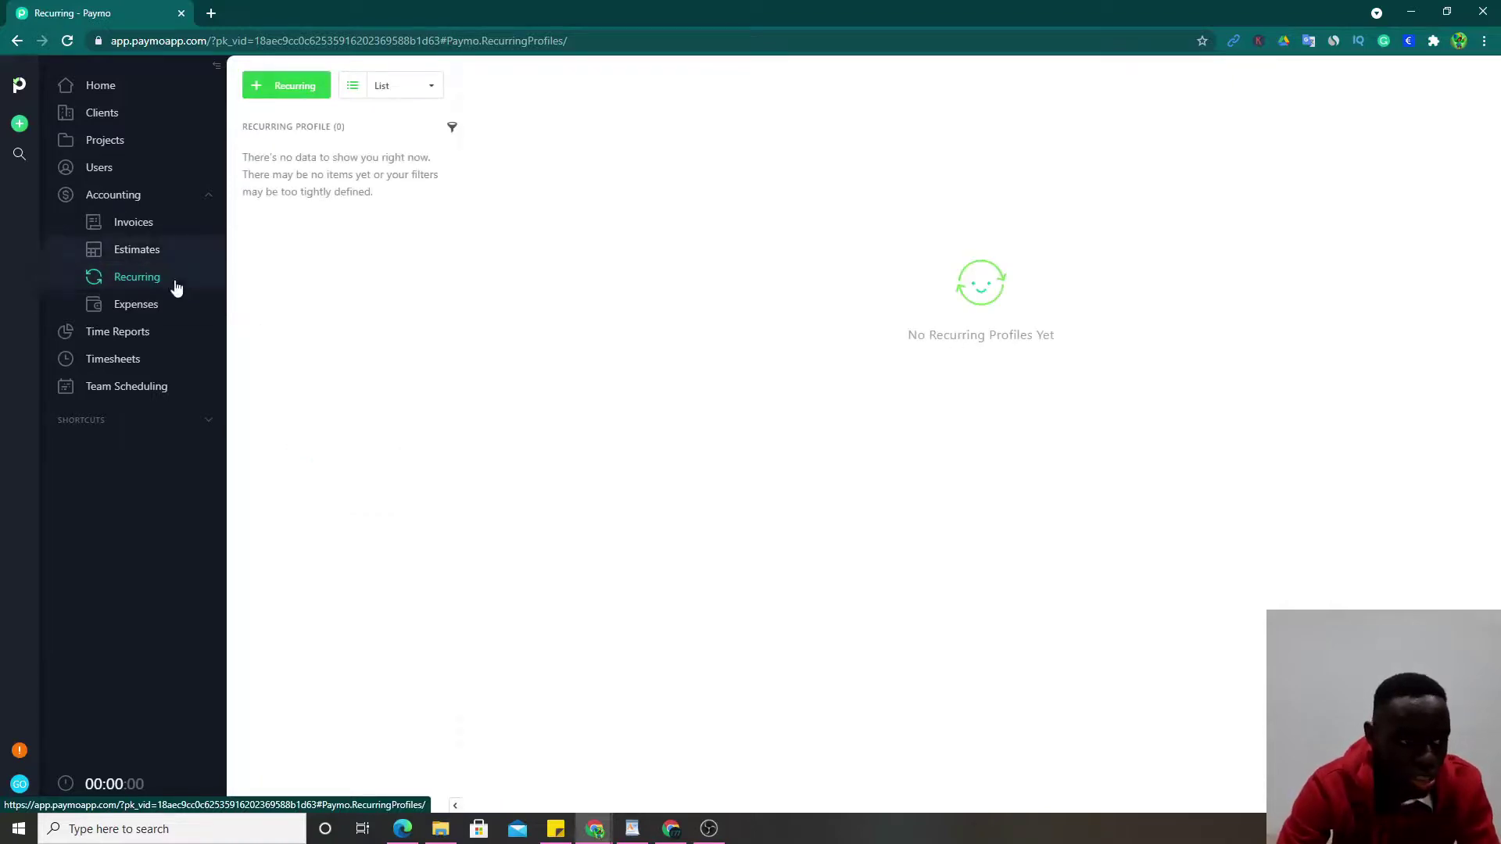
left_click(168, 304)
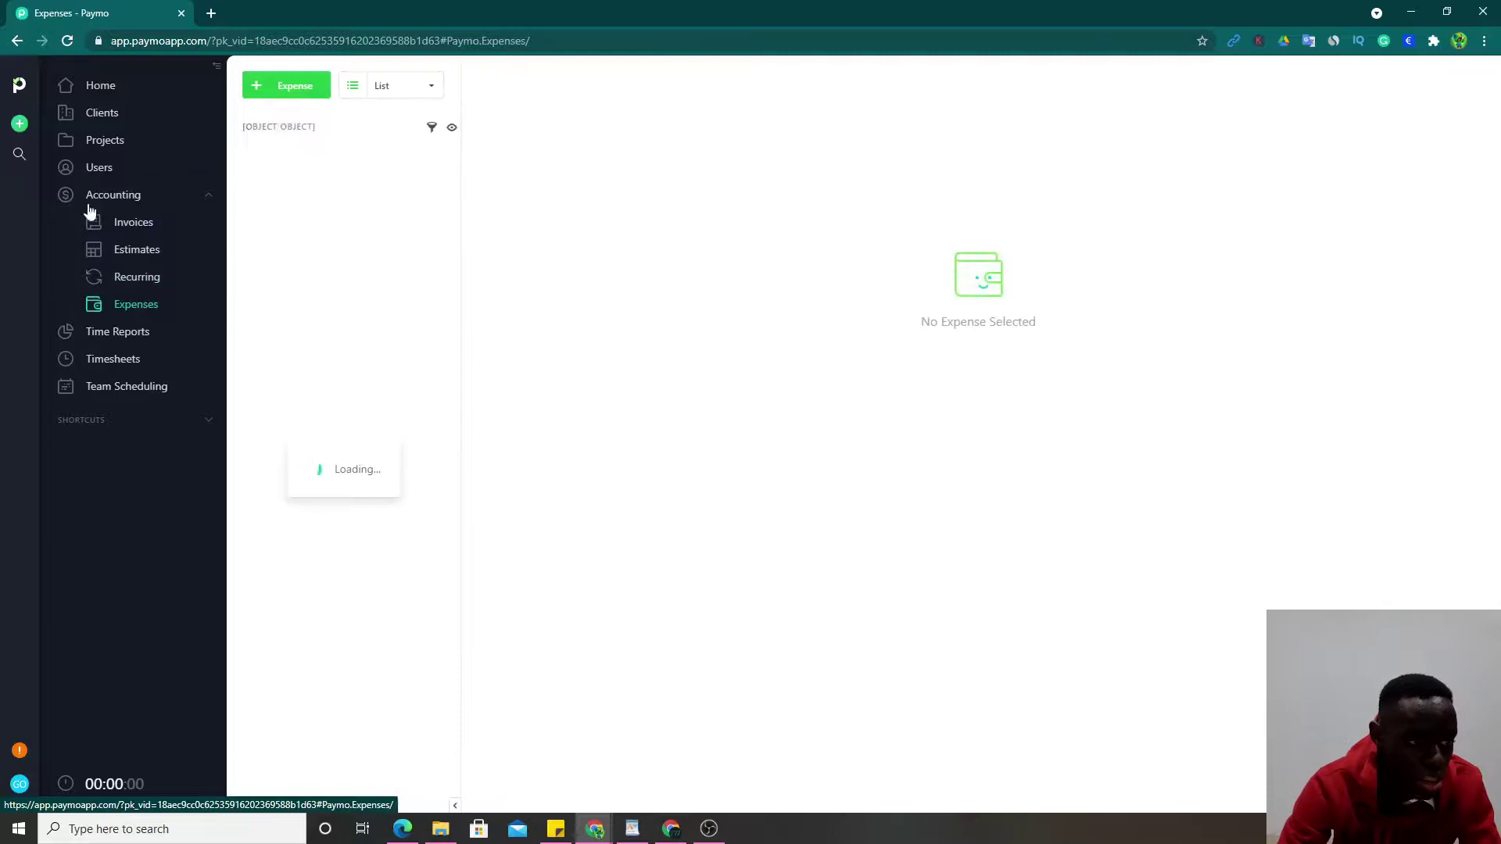
left_click(295, 87)
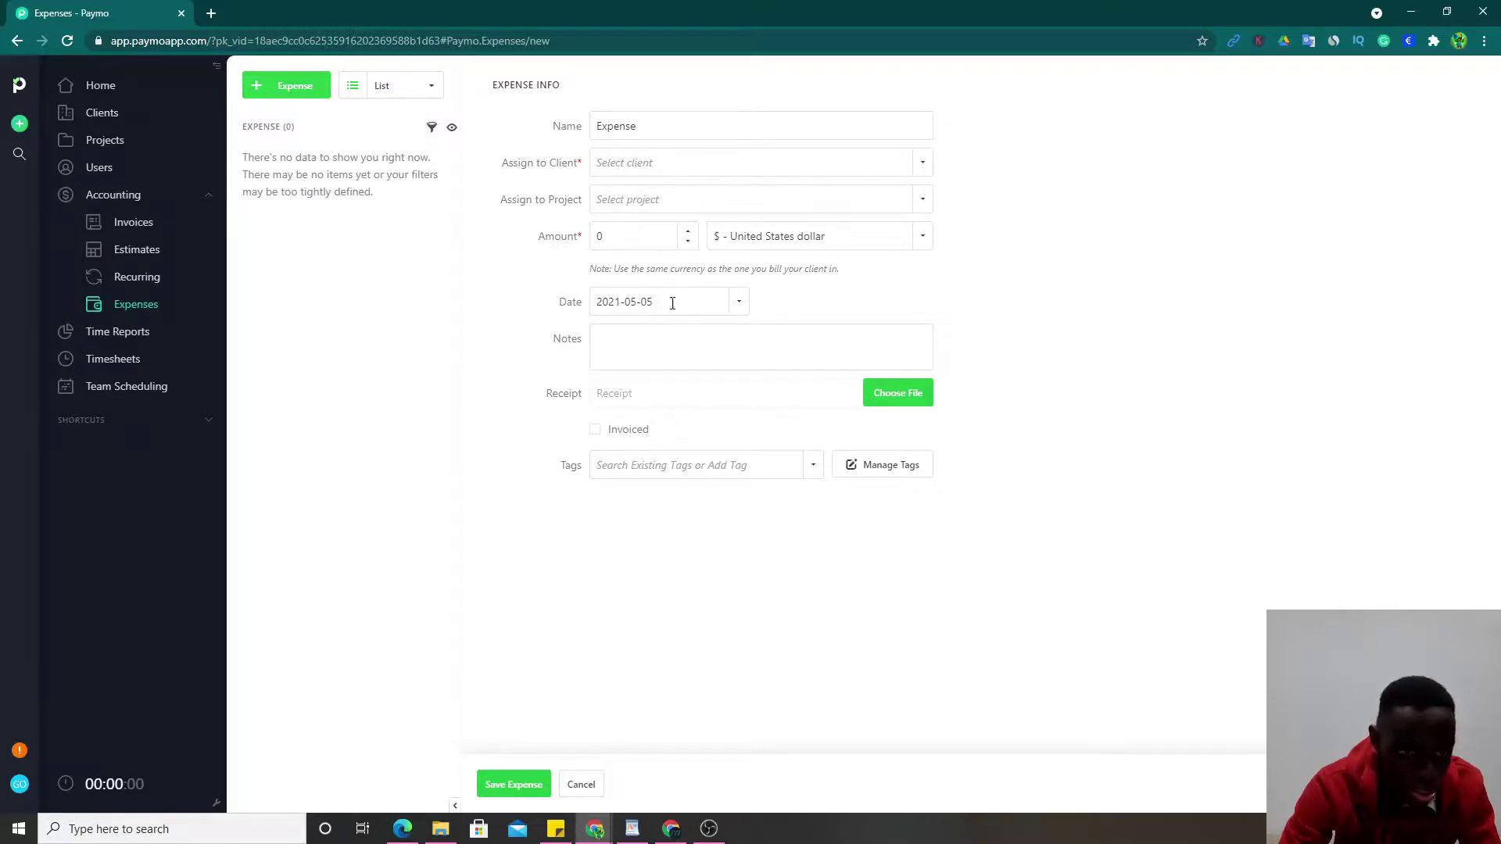
Look through the new time report form, including its grouping and advanced report settings, without saving it
left_click(207, 197)
left_click(157, 224)
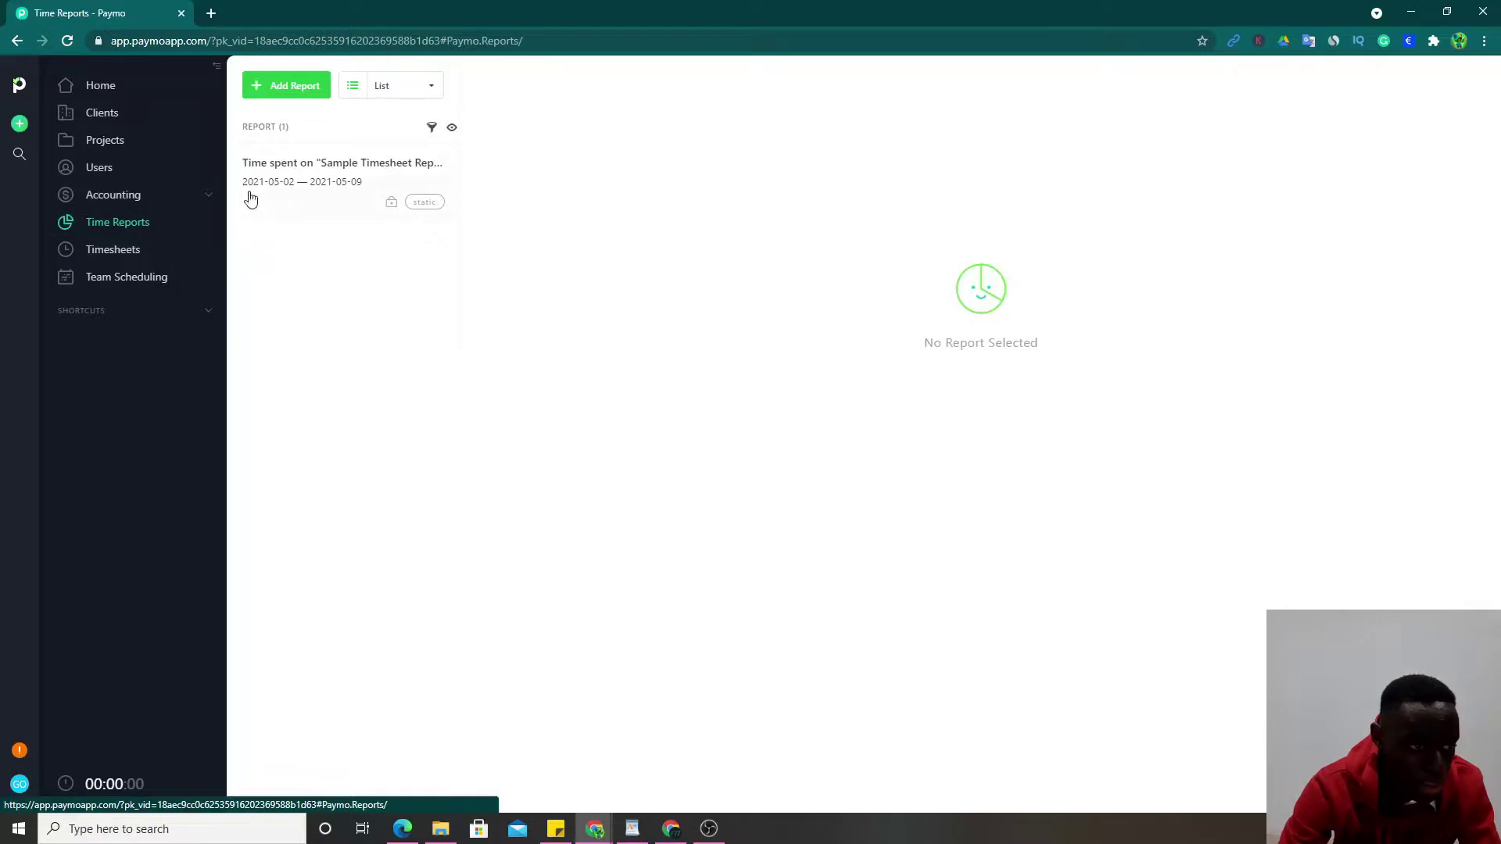
left_click(322, 95)
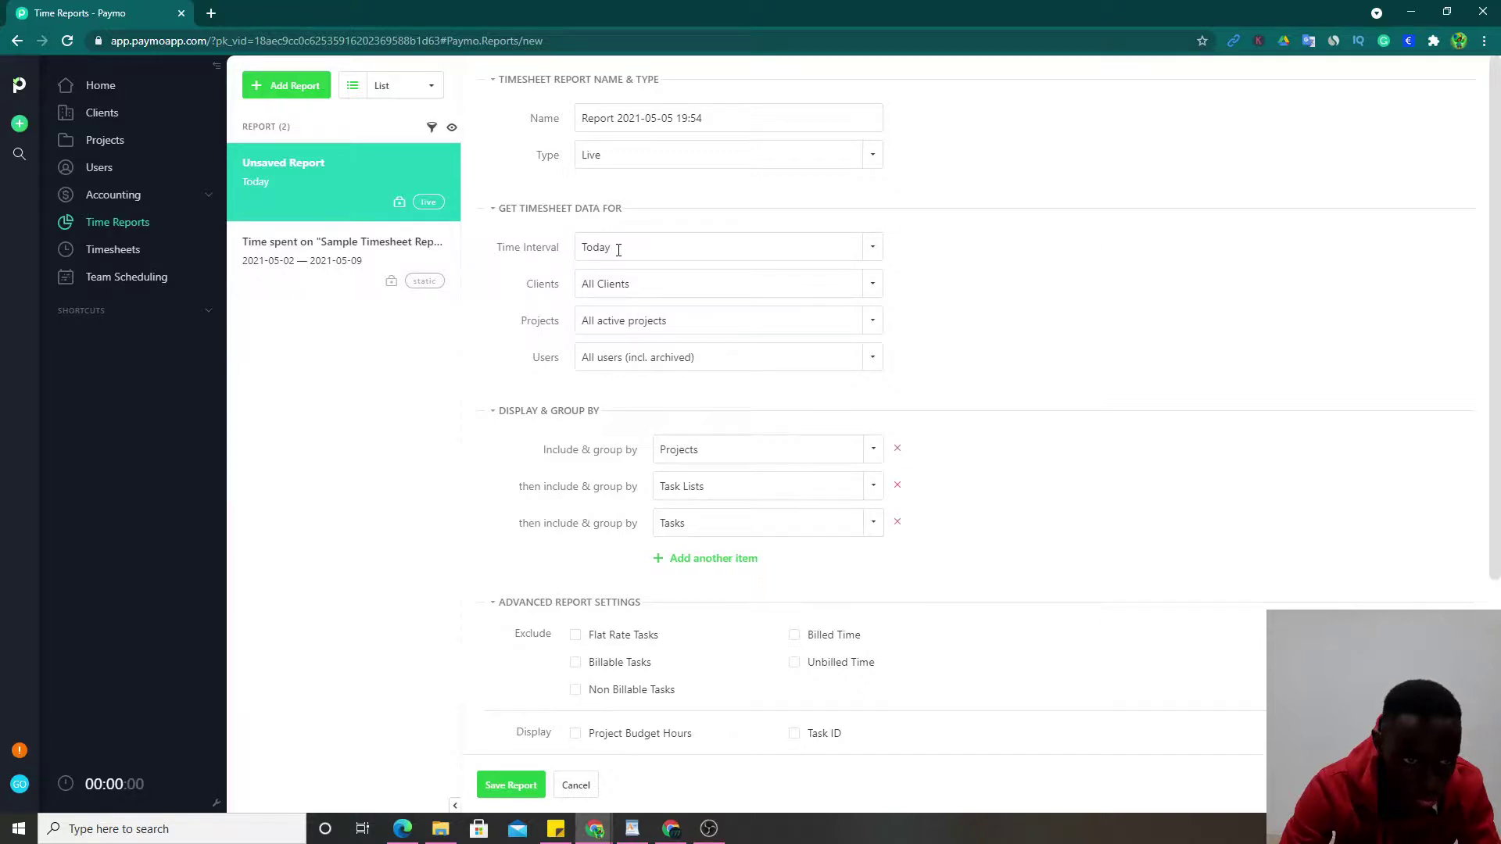
scroll(618, 249, "down", 3)
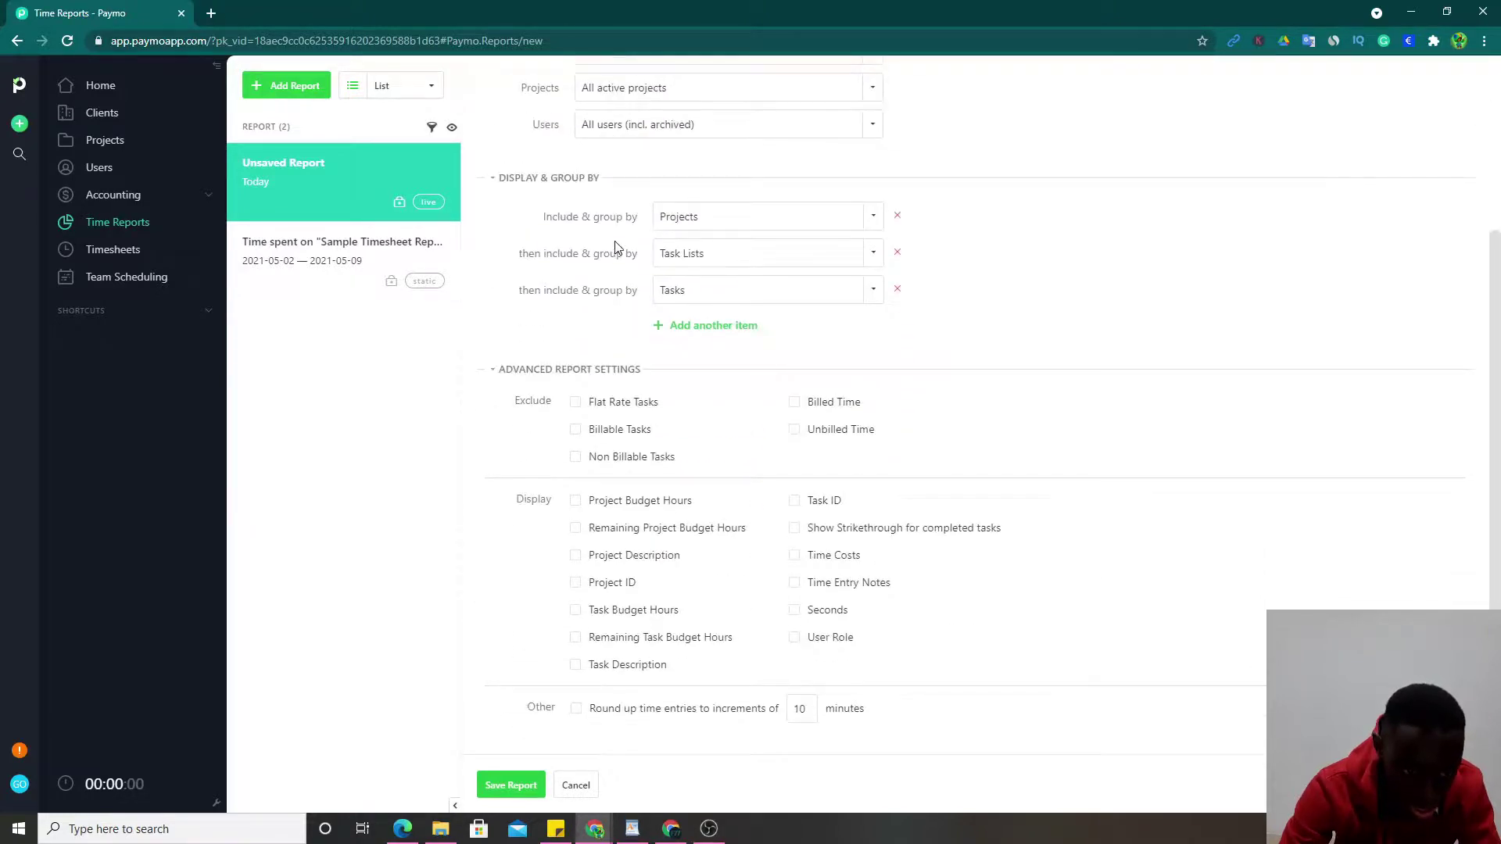
scroll(618, 250, "up", 3)
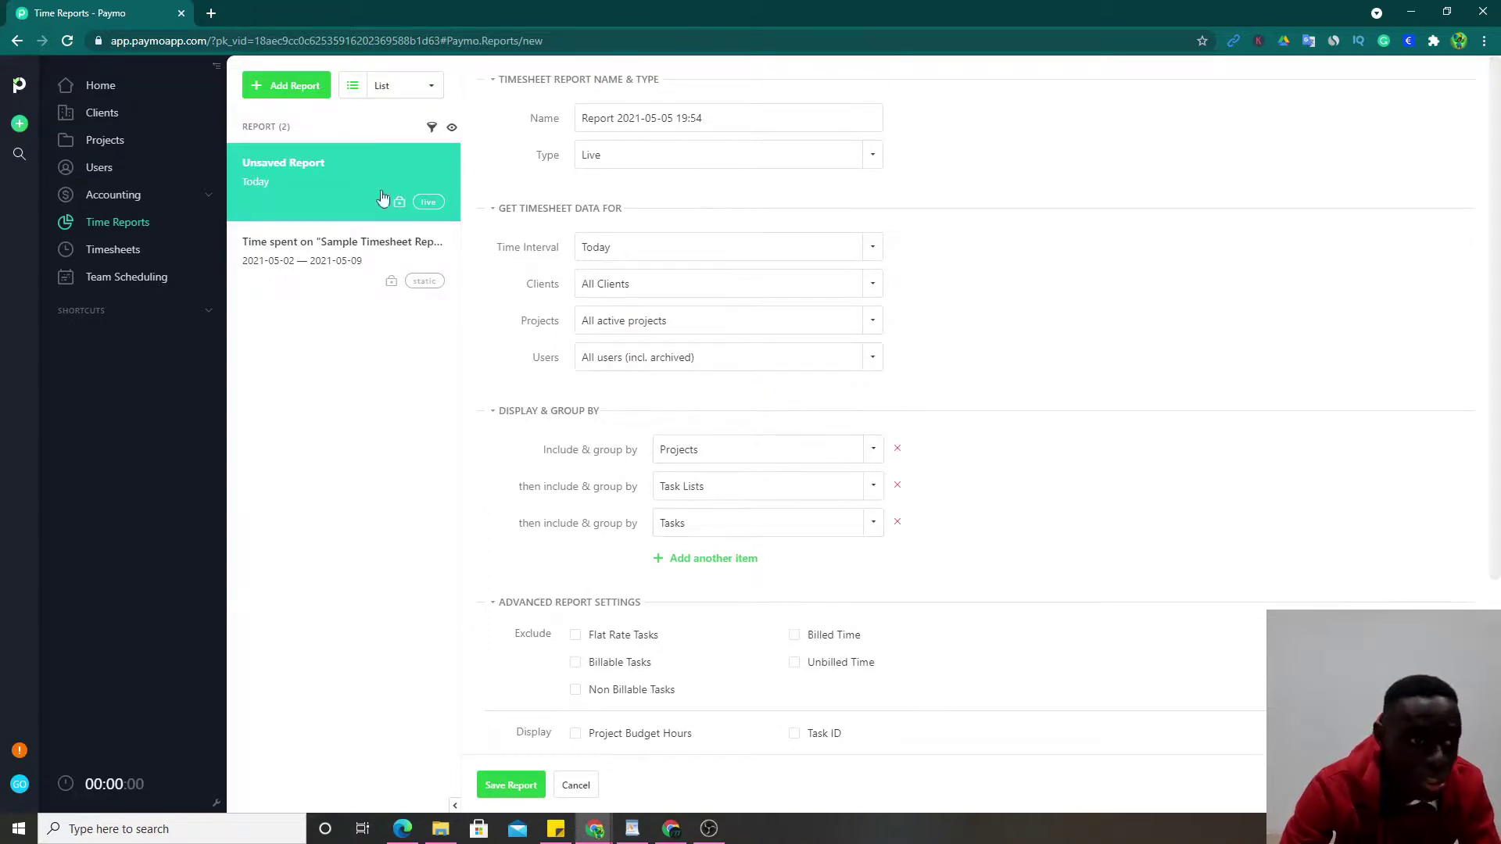
Start a time entry on Wednesday 2021-05-05 in the timesheet and assign it to the App project
left_click(155, 266)
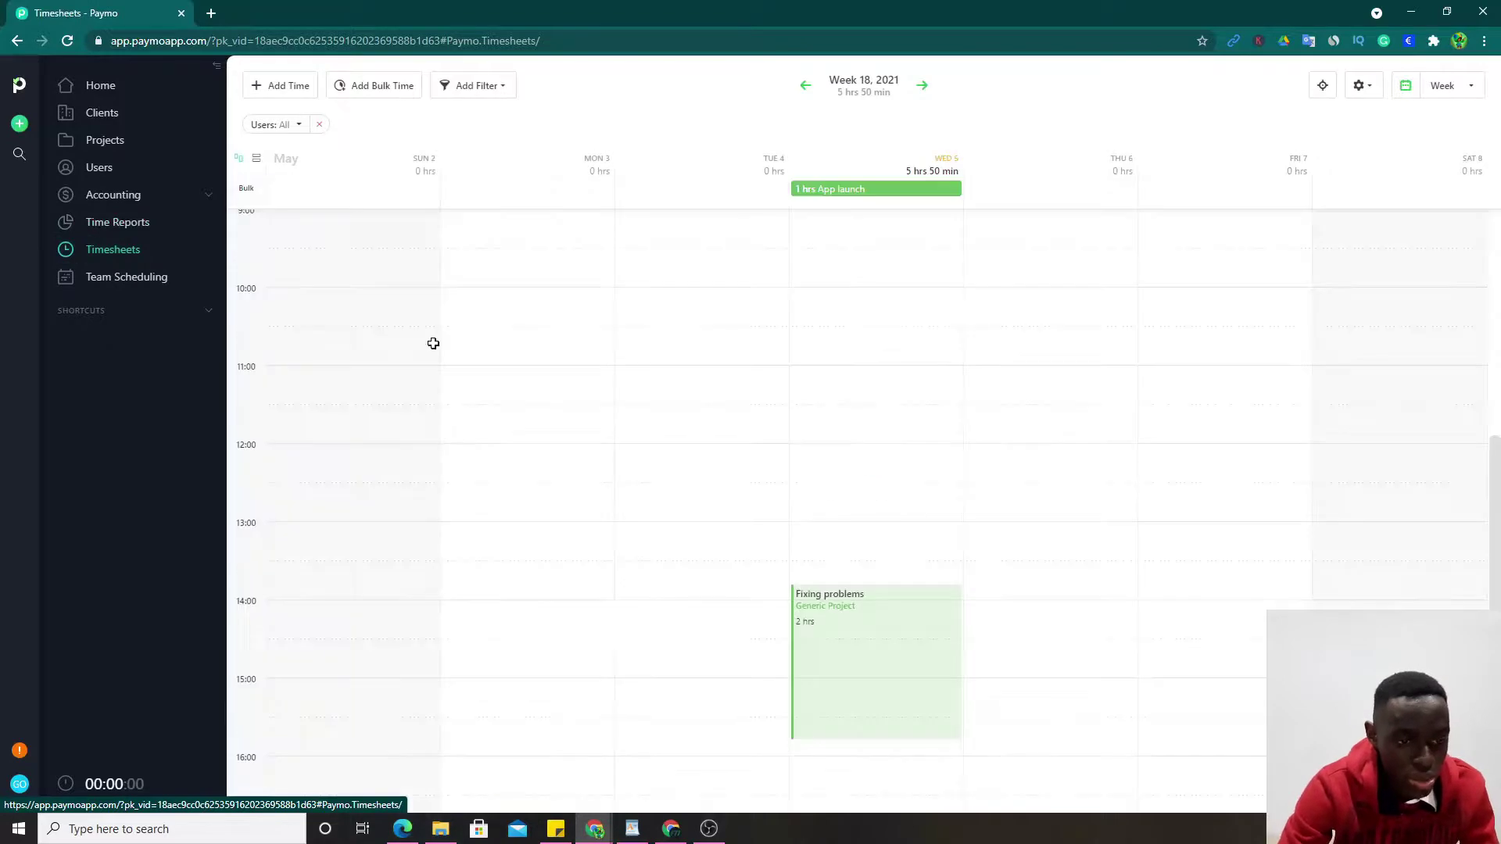
scroll(861, 472, "up", 7)
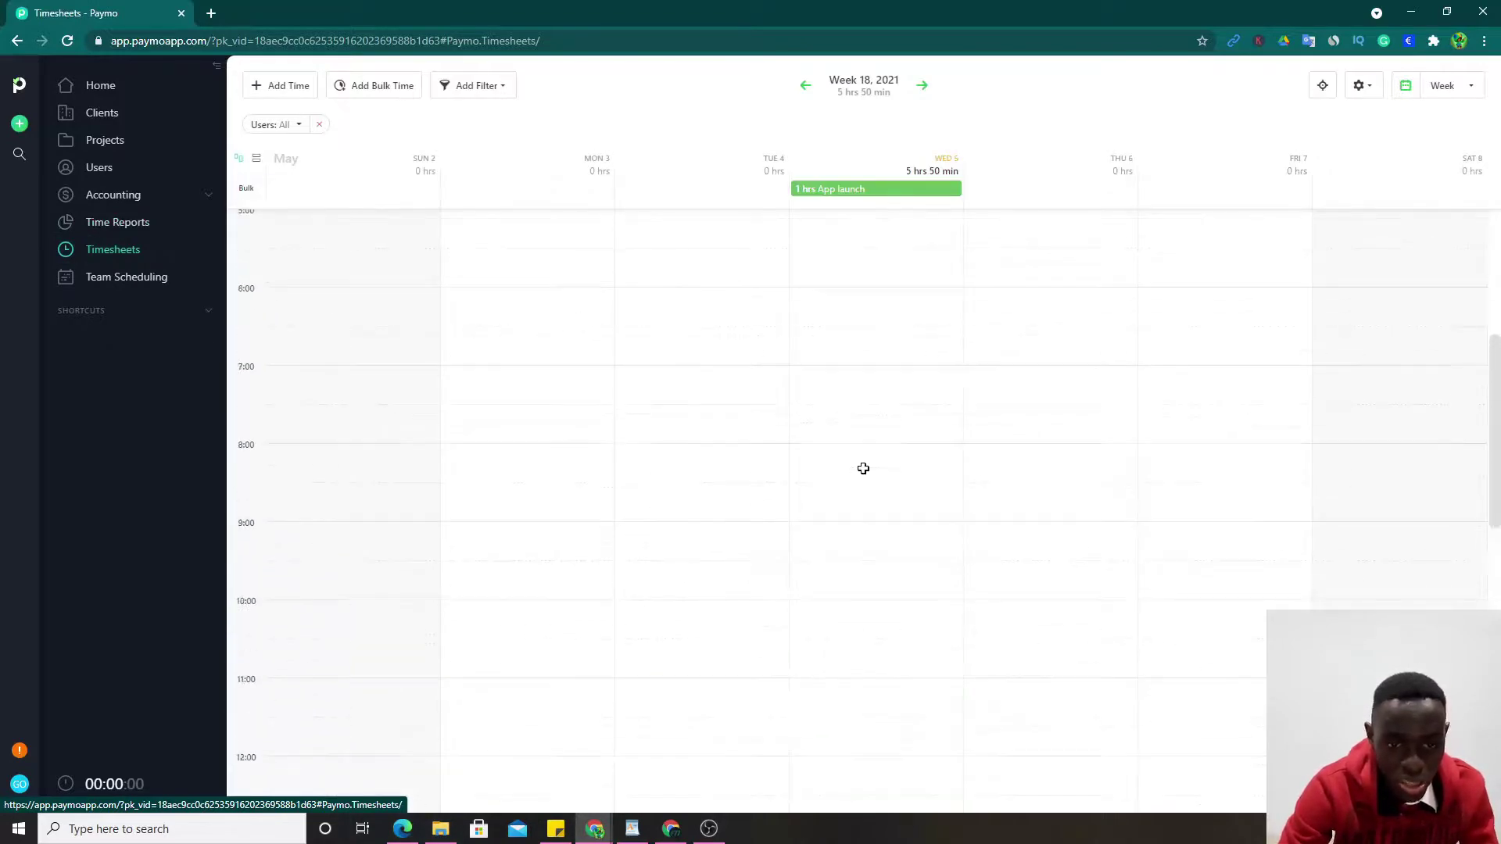
left_click(841, 292)
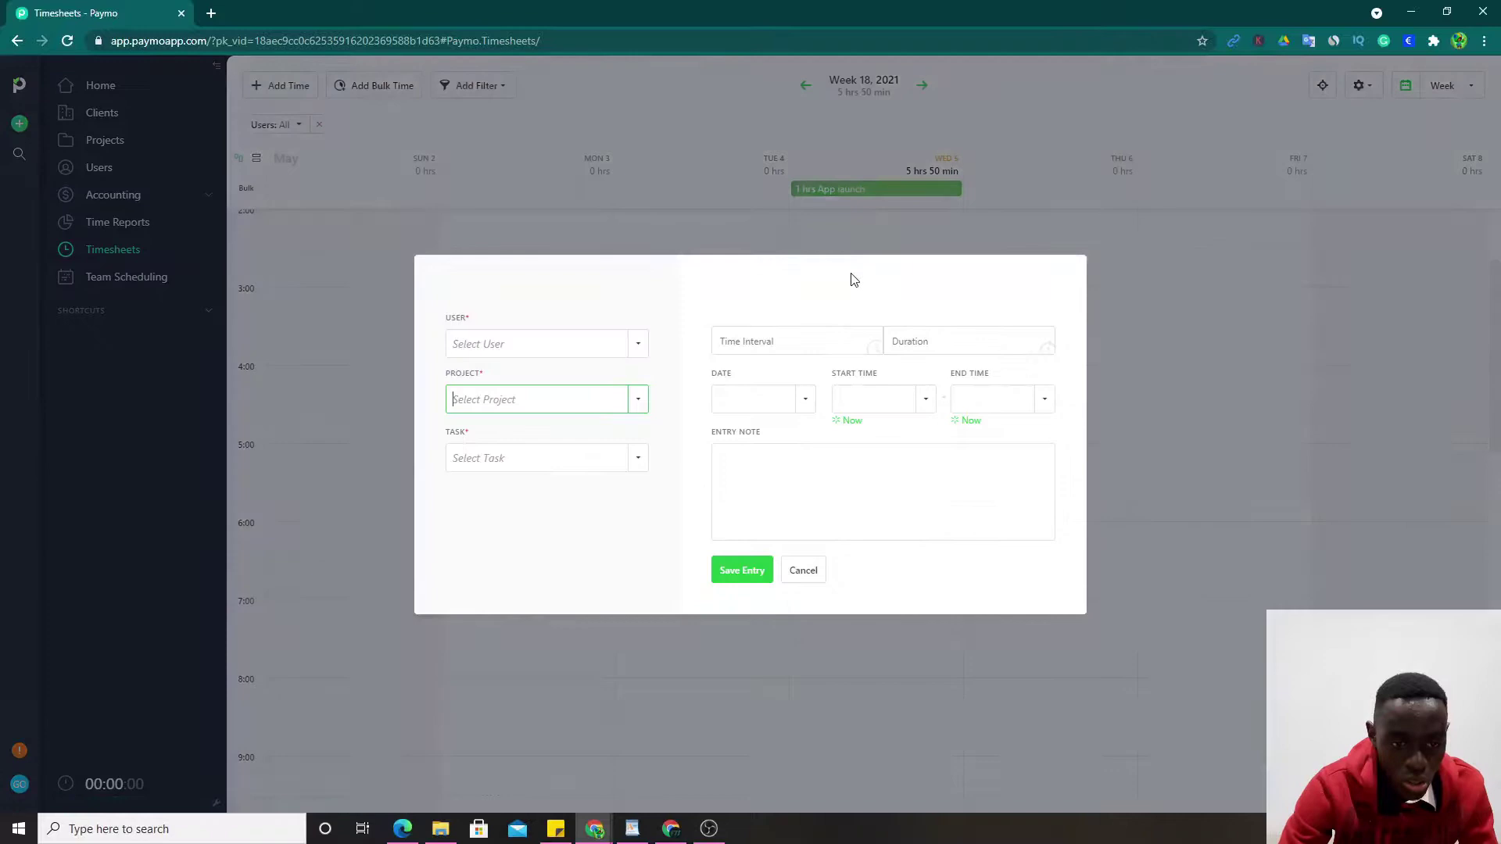
type("a")
left_click(536, 455)
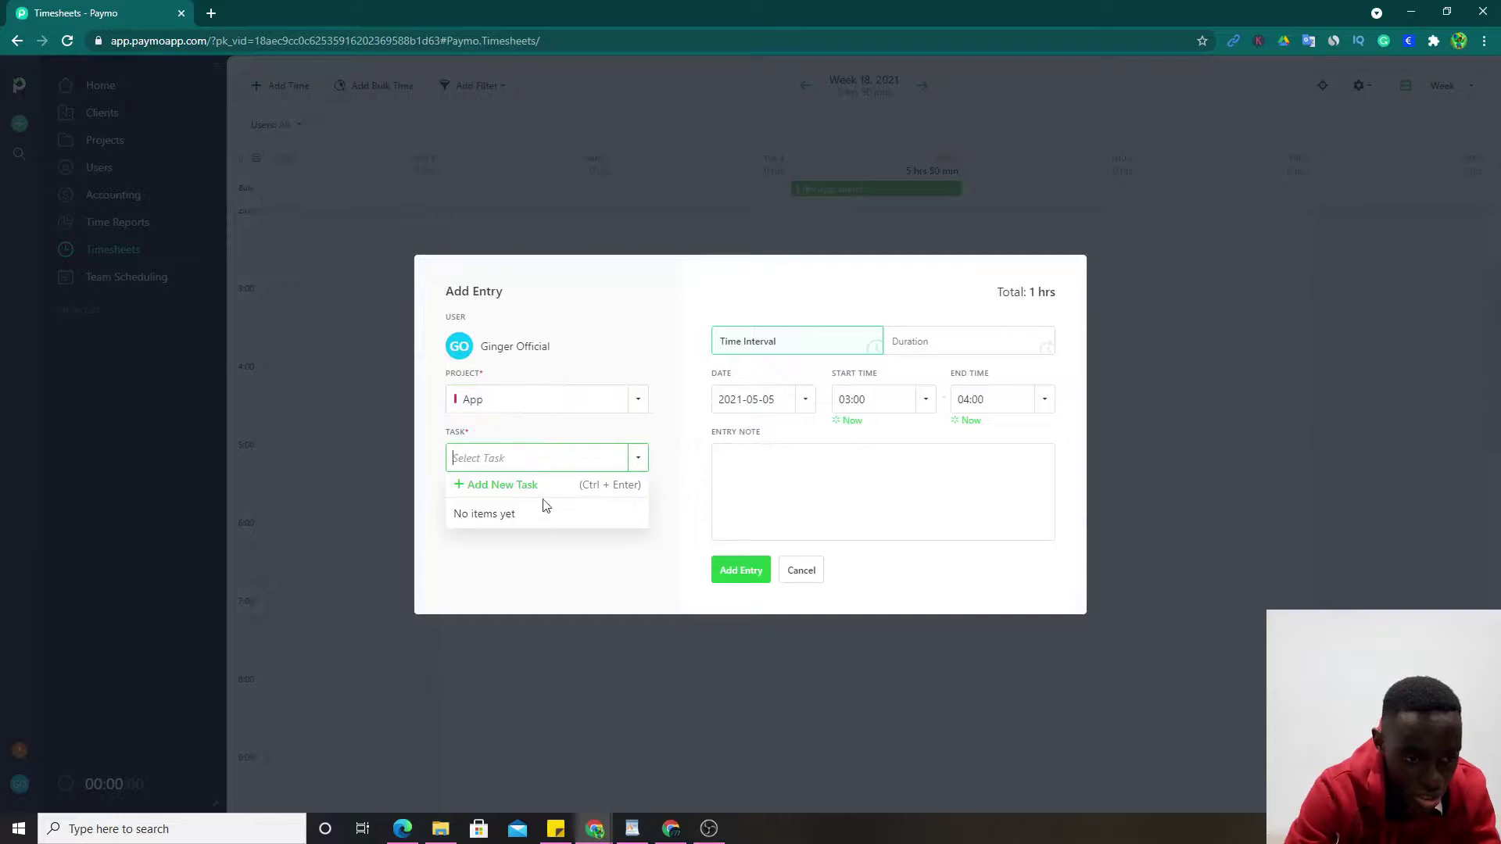
Create a new task named "launch the app" in a task list for the time entry
left_click(509, 482)
key("BackSpace")
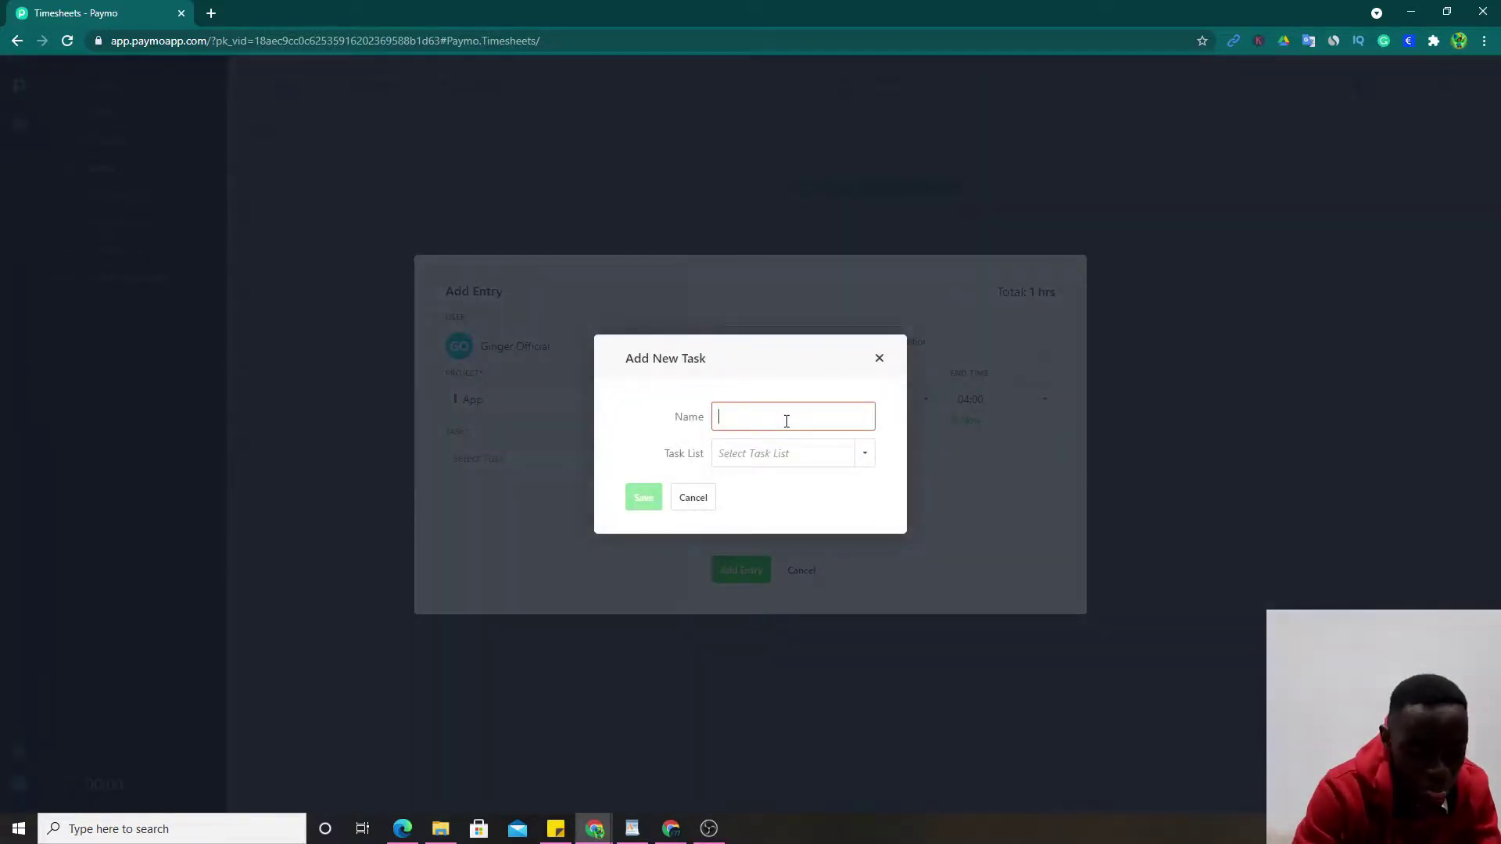
type("I")
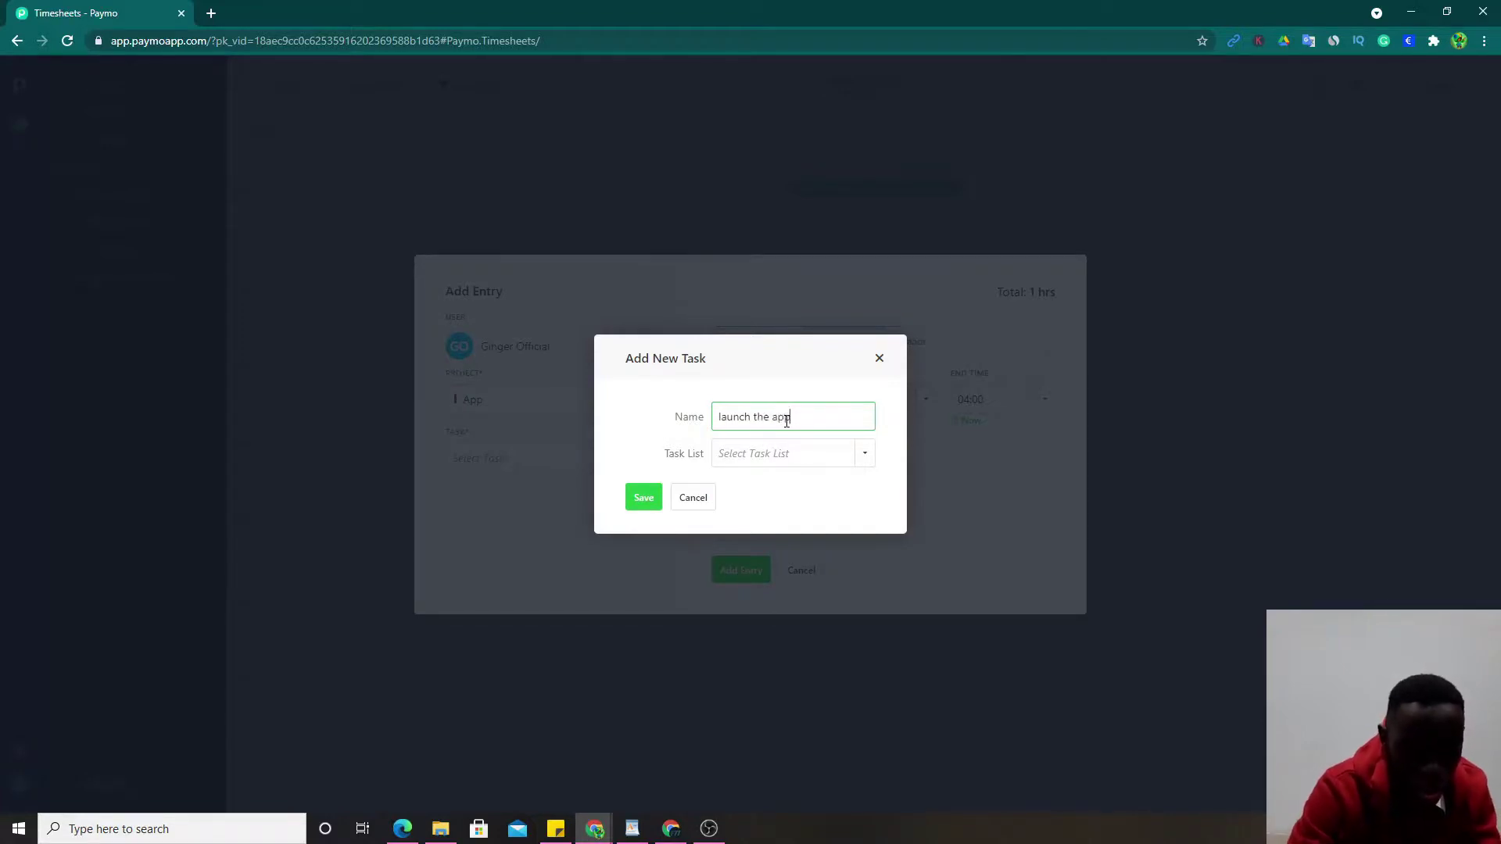
left_click(791, 453)
left_click(796, 486)
left_click(643, 497)
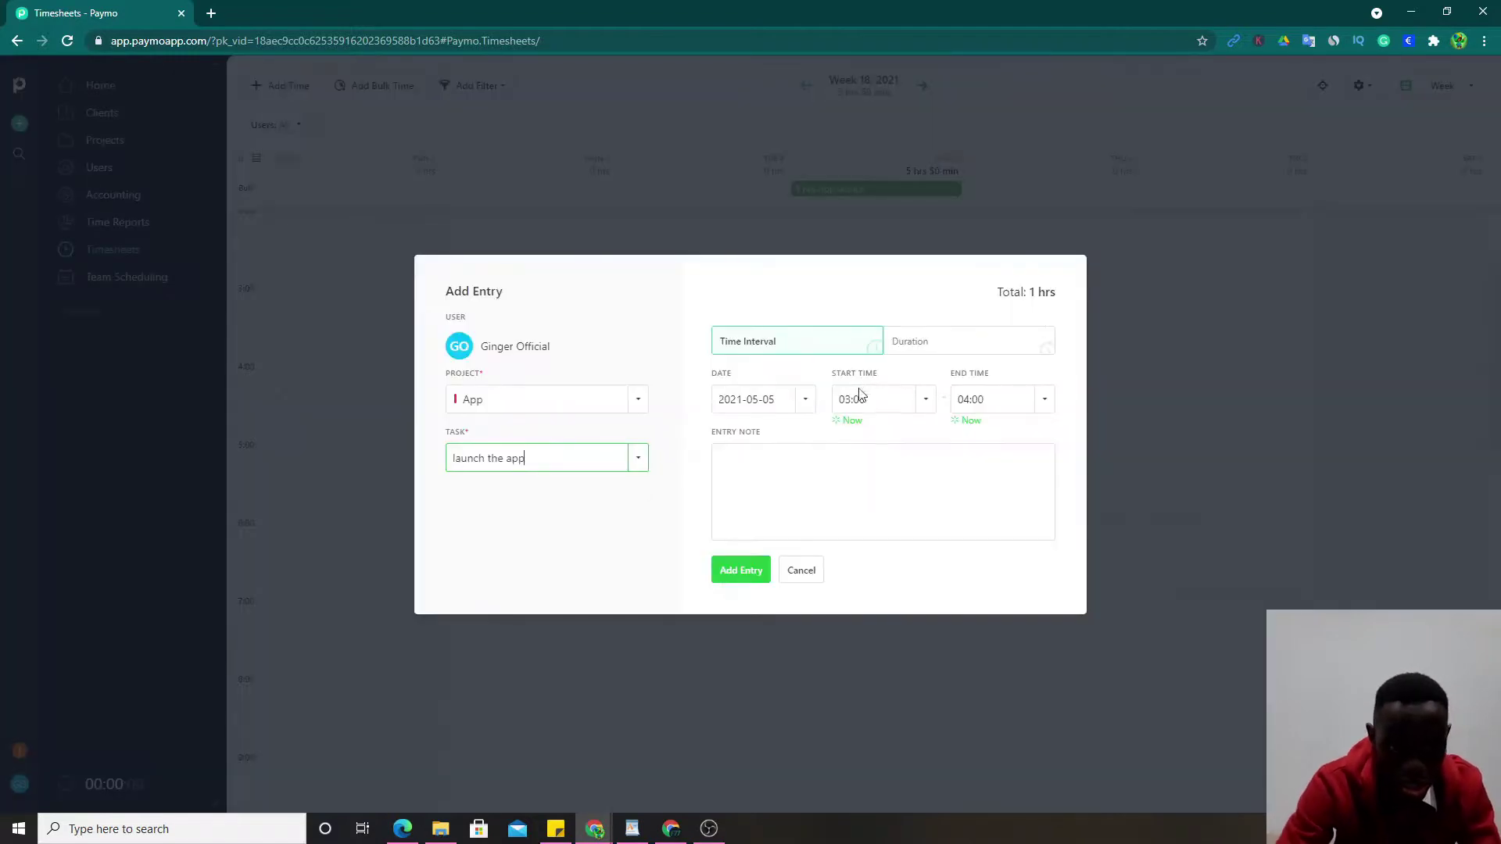
Record the time entry by duration instead of time interval, set it to 30 minutes and add it
left_click(951, 346)
left_click(936, 422)
left_click(734, 572)
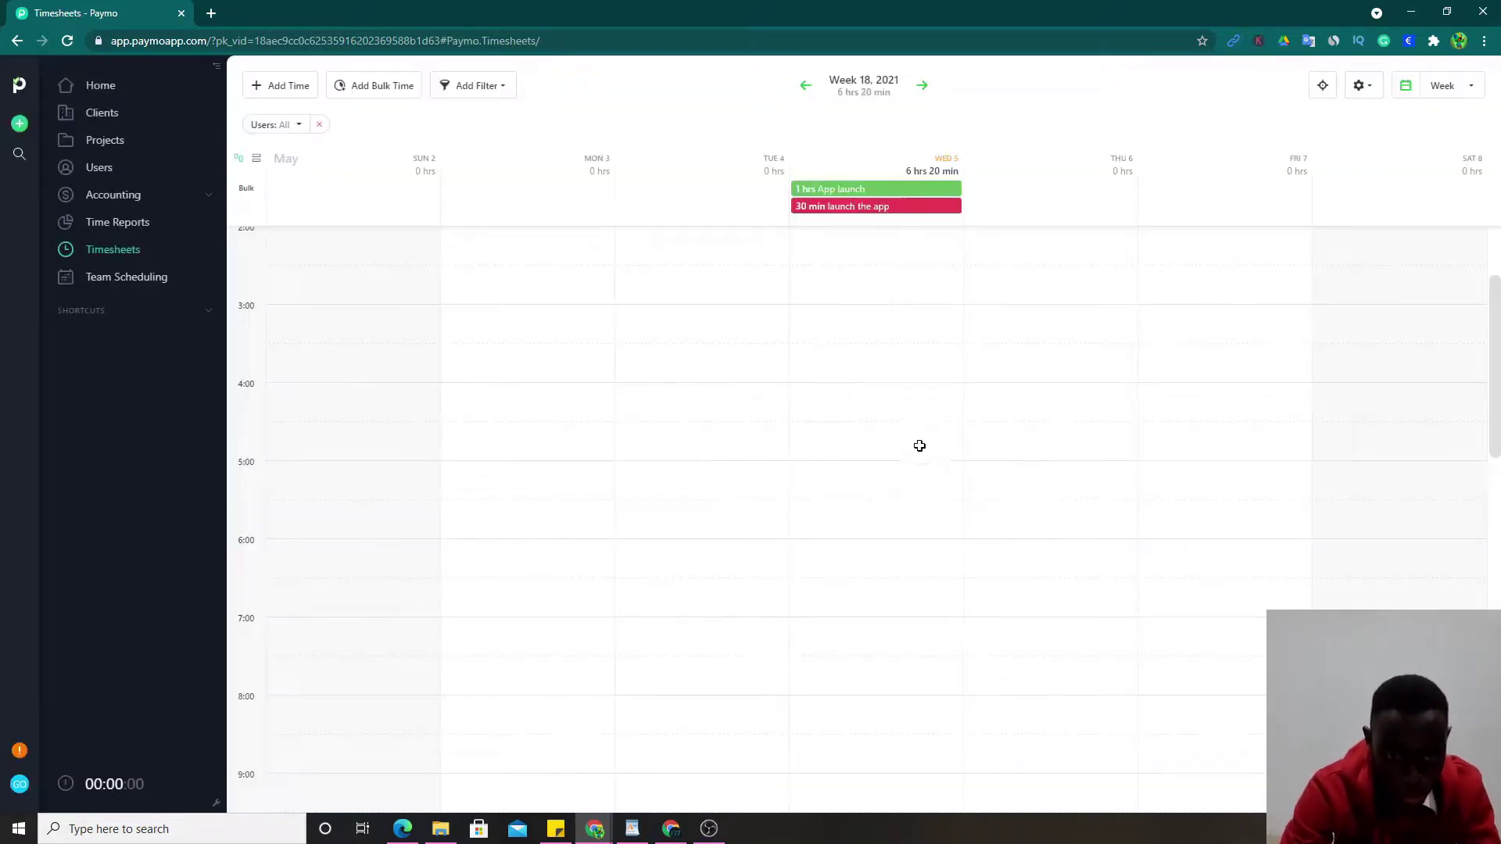
Look through the Week 18 timesheet, opening a blank time entry on Wednesday and cancelling it
scroll(919, 446, "up", 2)
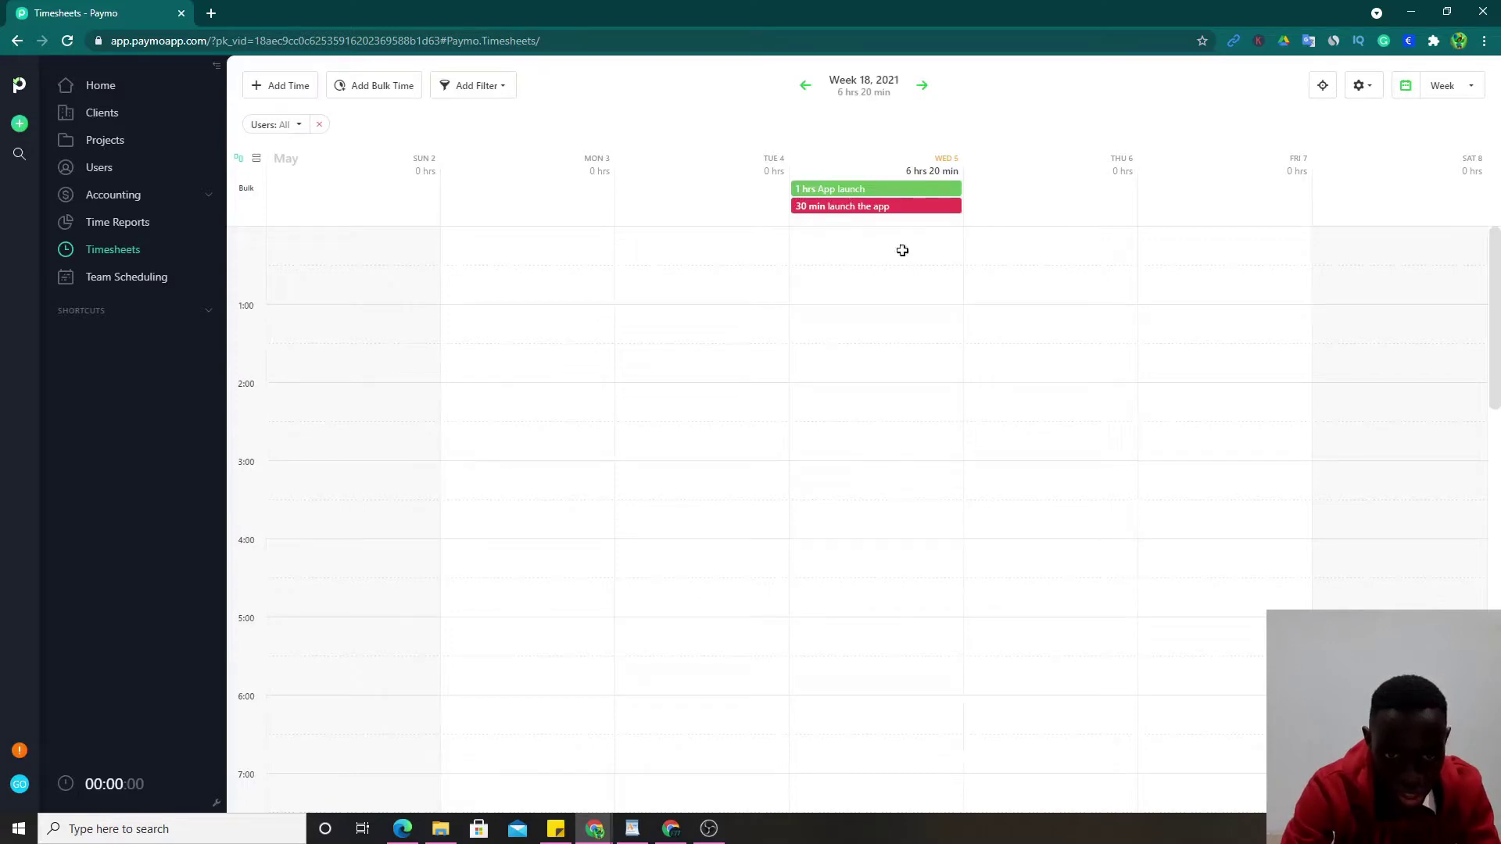
scroll(834, 473, "down", 2)
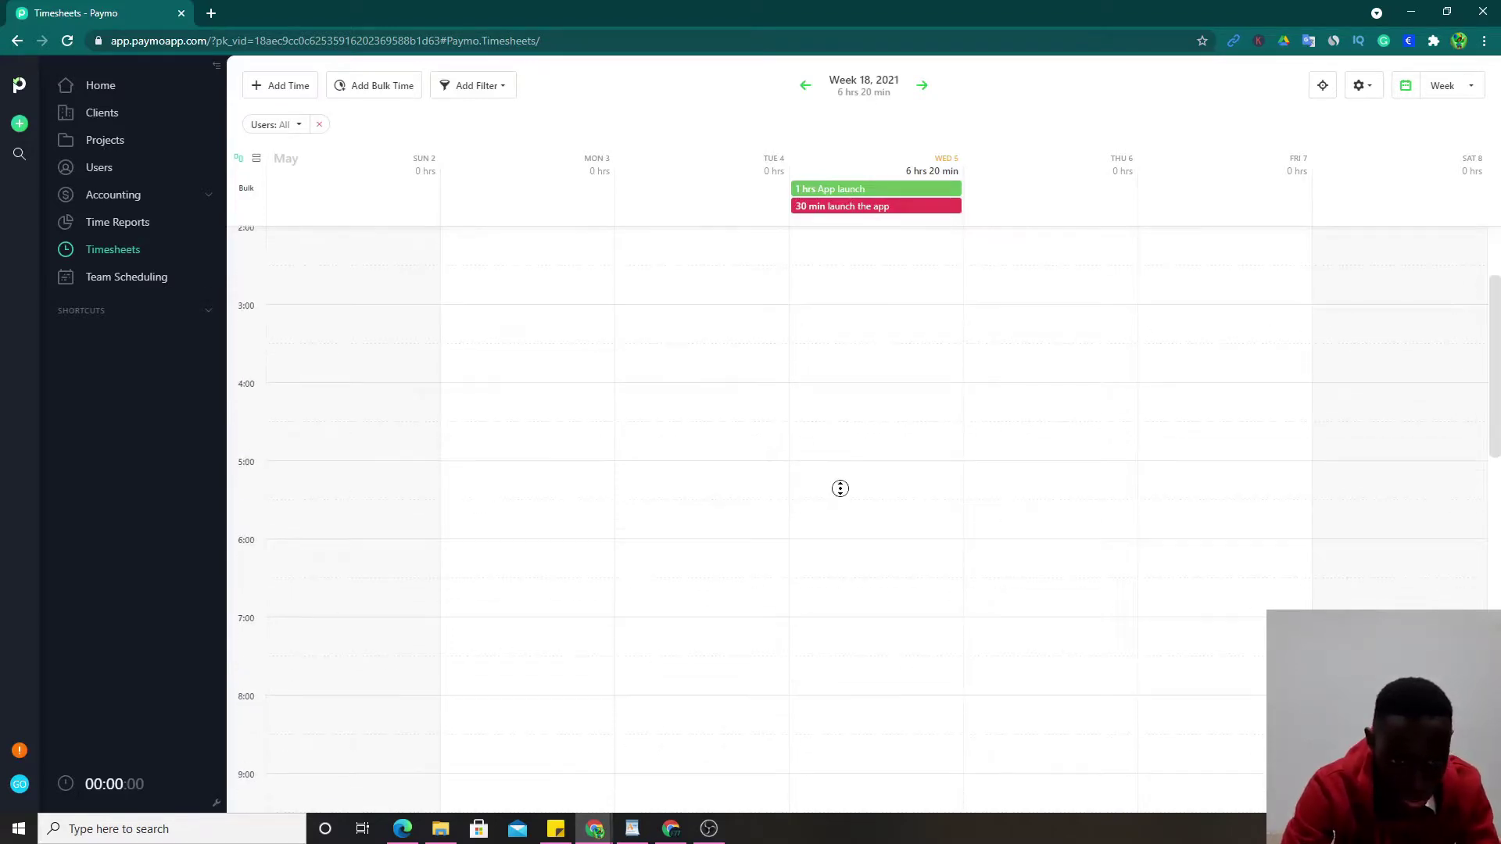
scroll(845, 482, "down", 7)
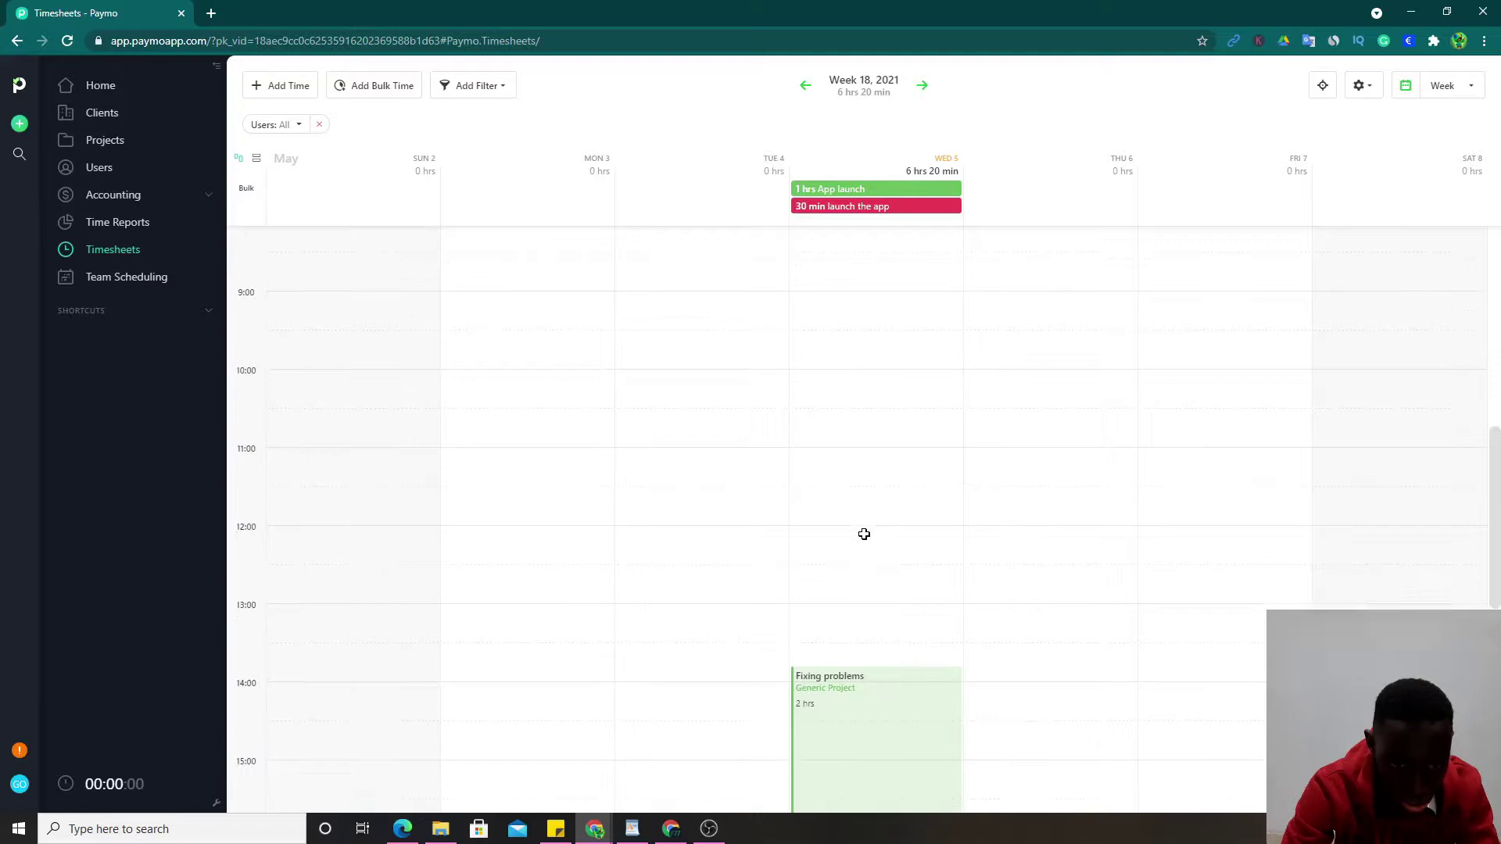
left_click(834, 372)
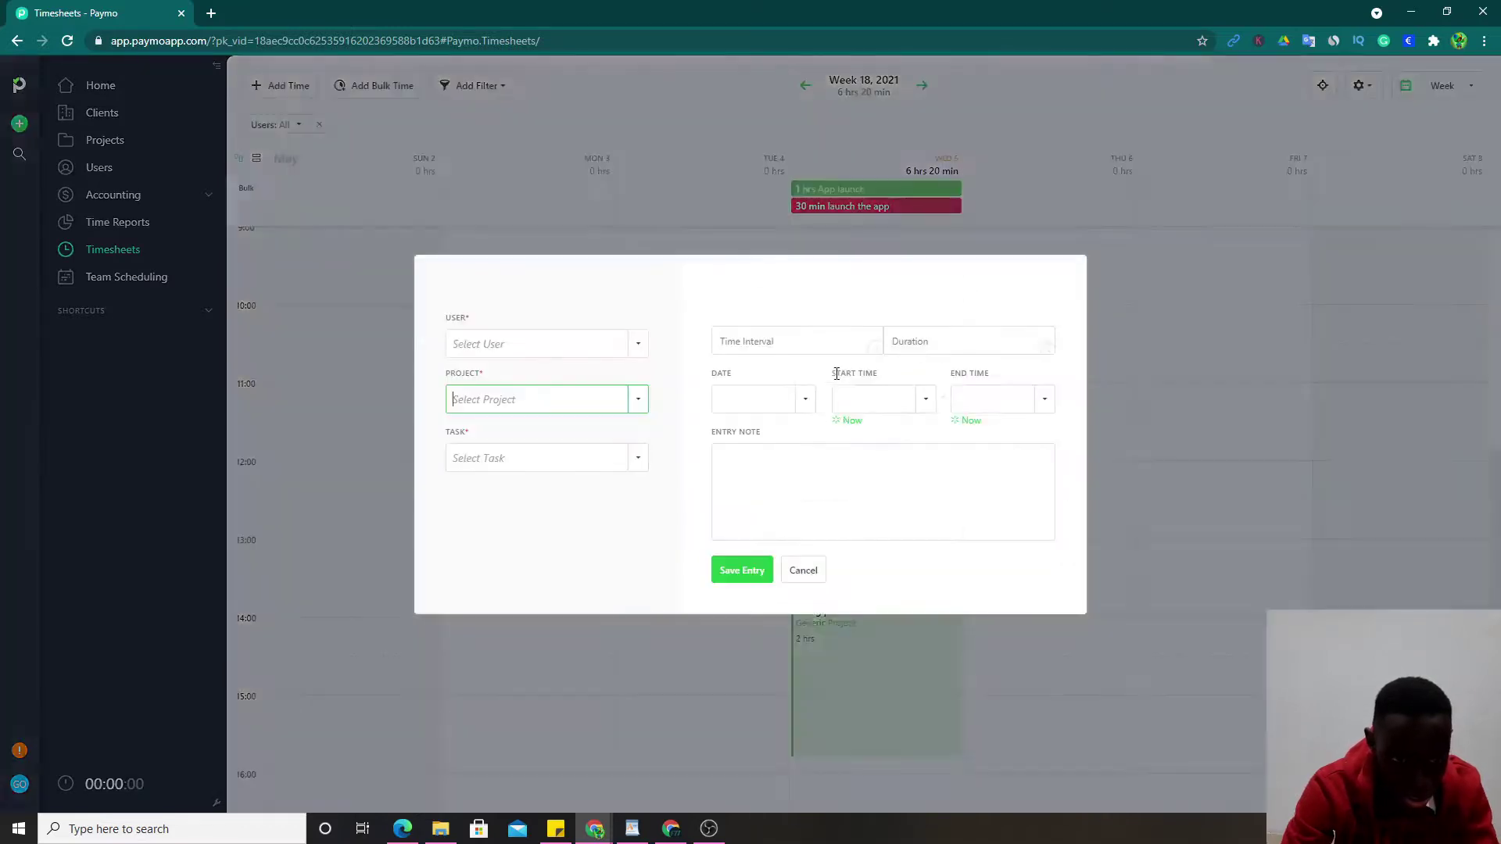
left_click(805, 572)
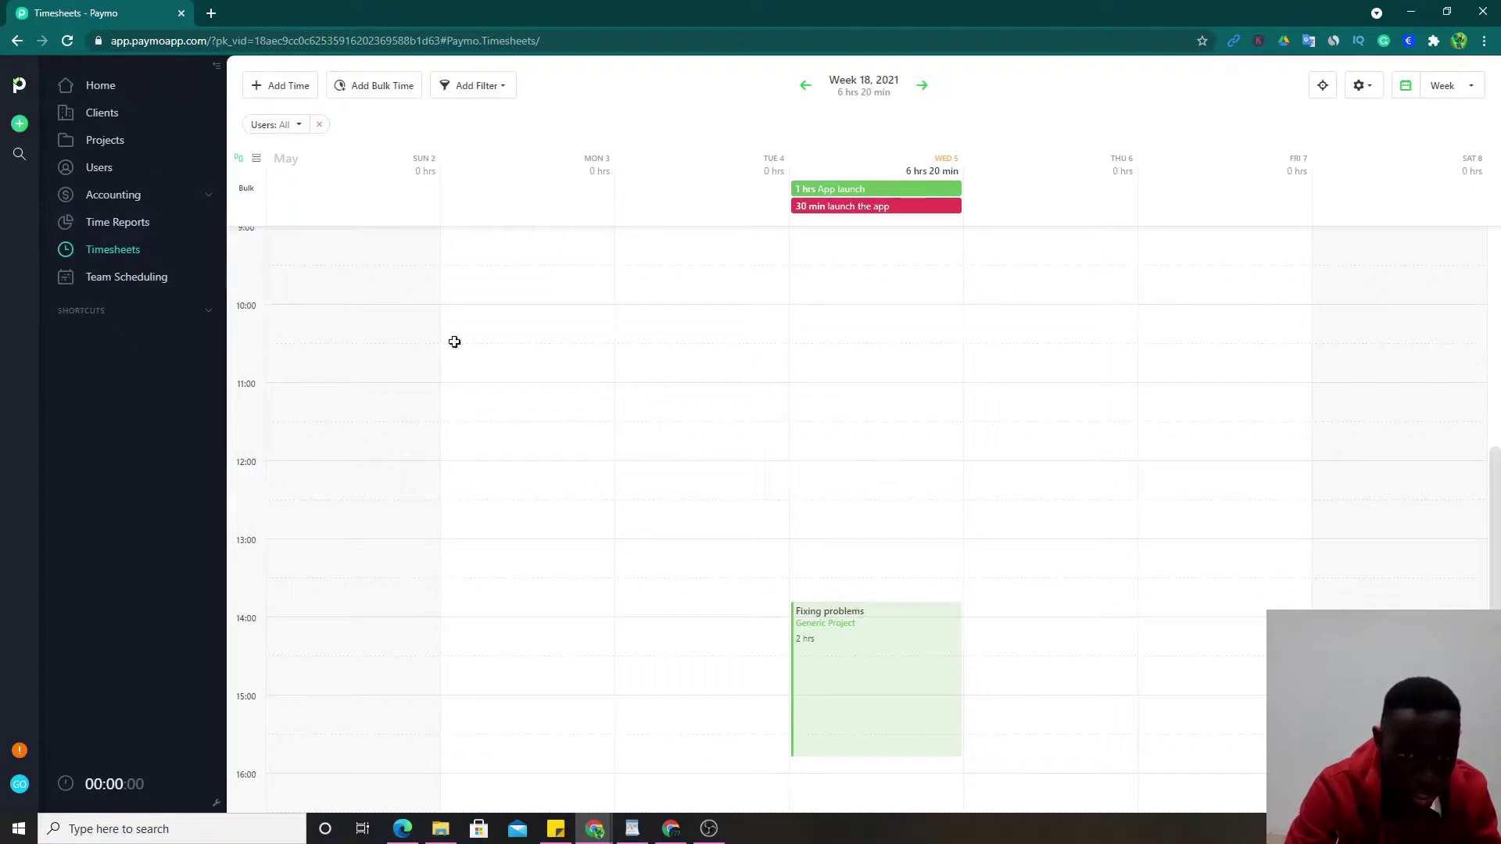
scroll(990, 320, "down", 5)
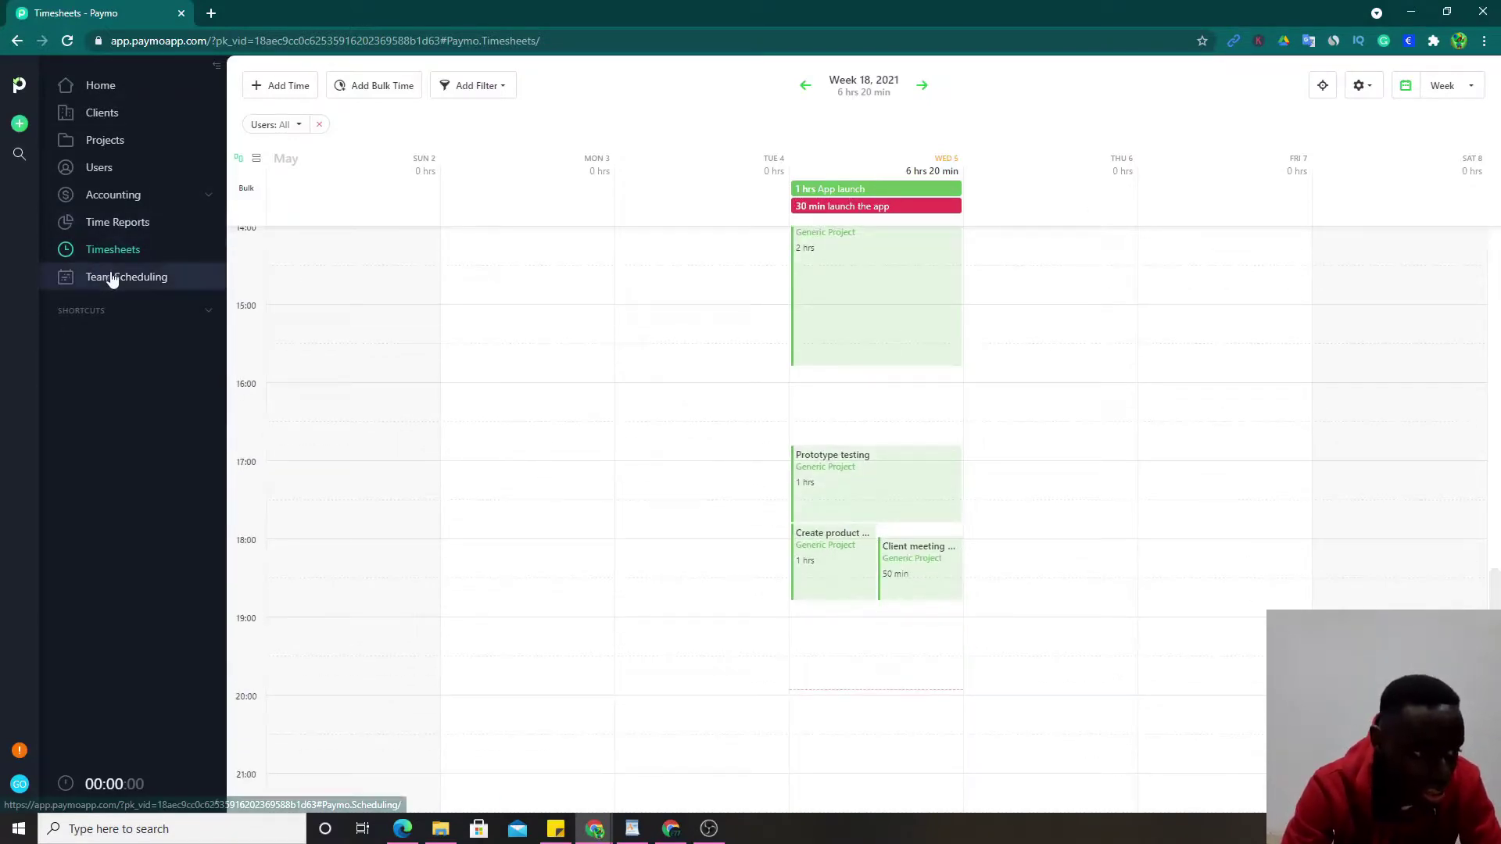
Start a team scheduling booking for 2 May to 6 May, 2021 and assign it to the App project
left_click(157, 293)
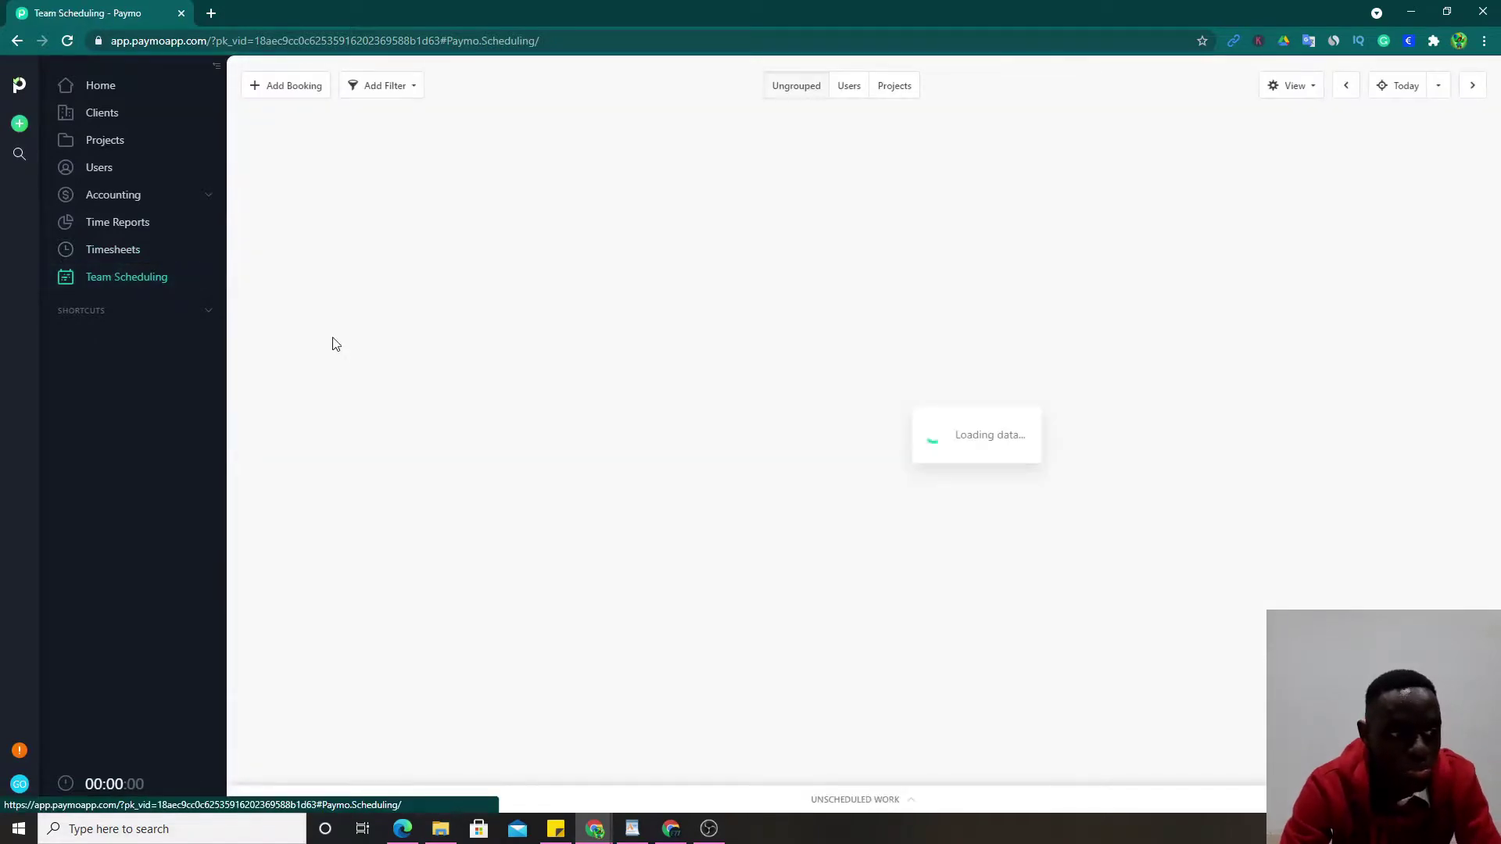
left_click_drag(273, 196, 655, 197)
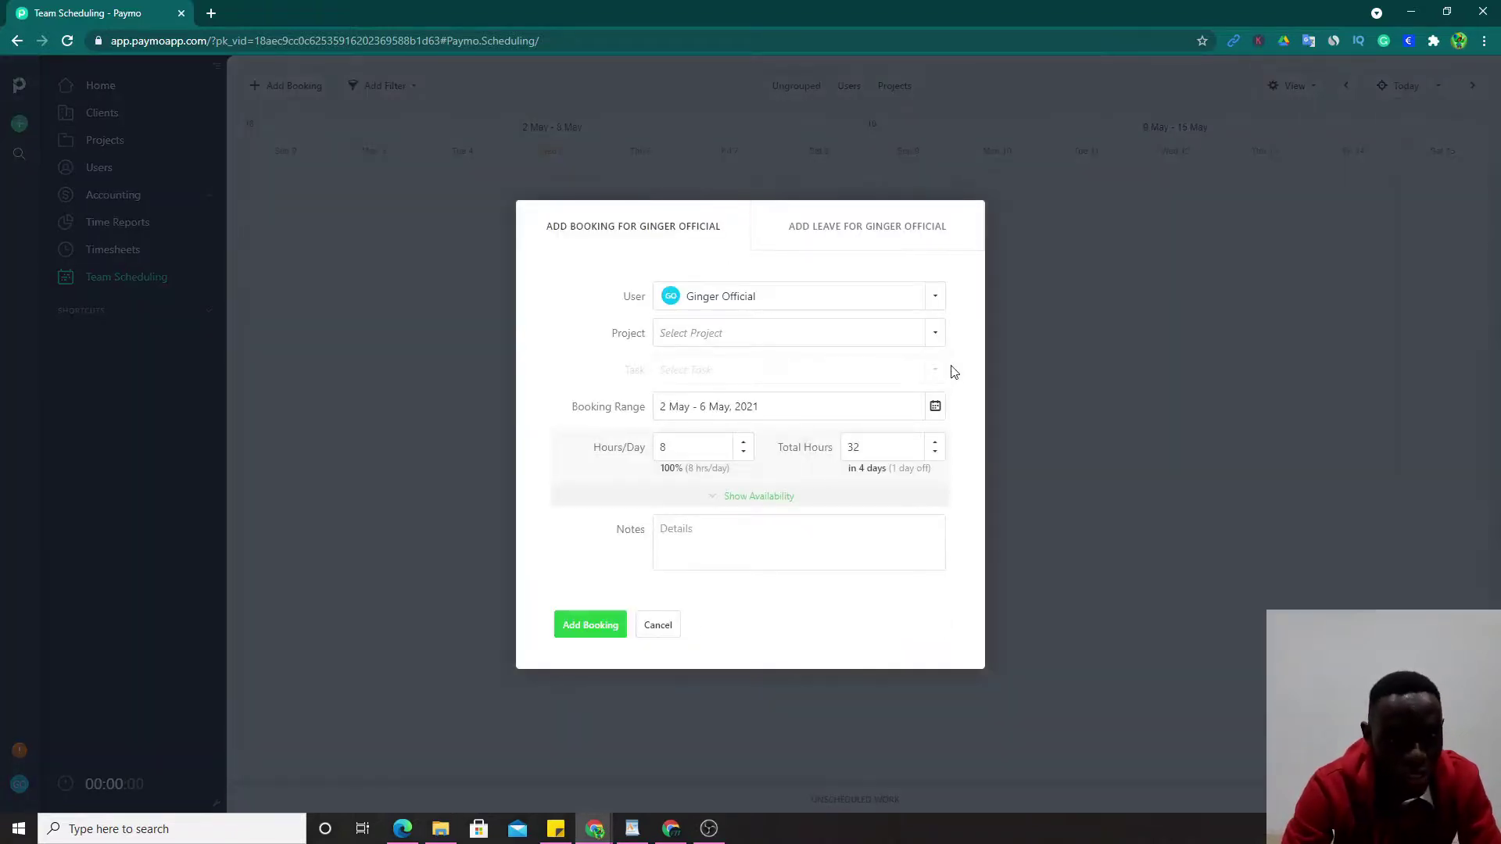
left_click(931, 334)
left_click(724, 416)
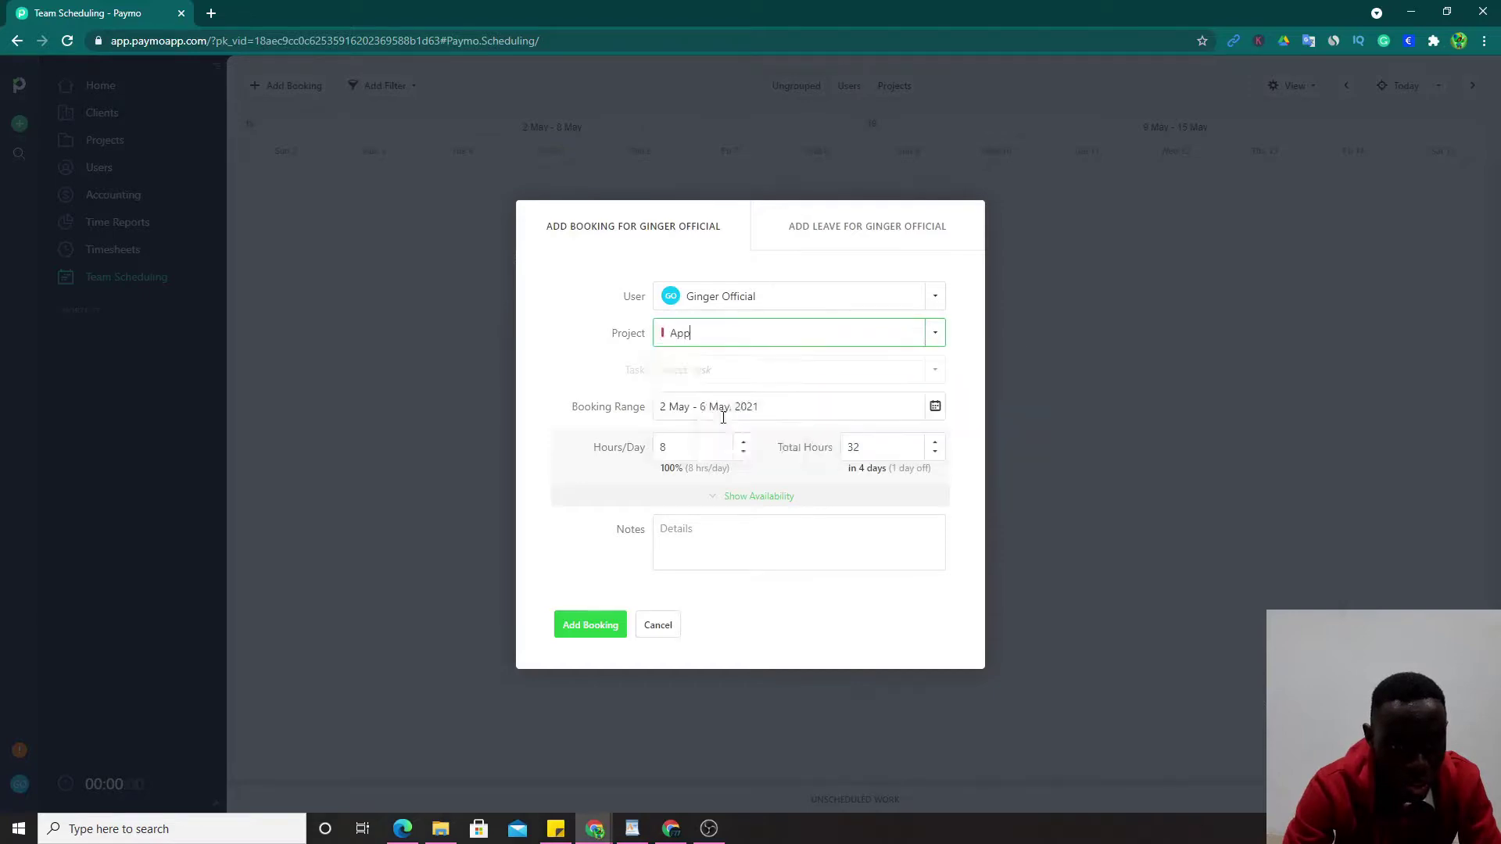
Create a new task named "building the app" for the booking
left_click(769, 370)
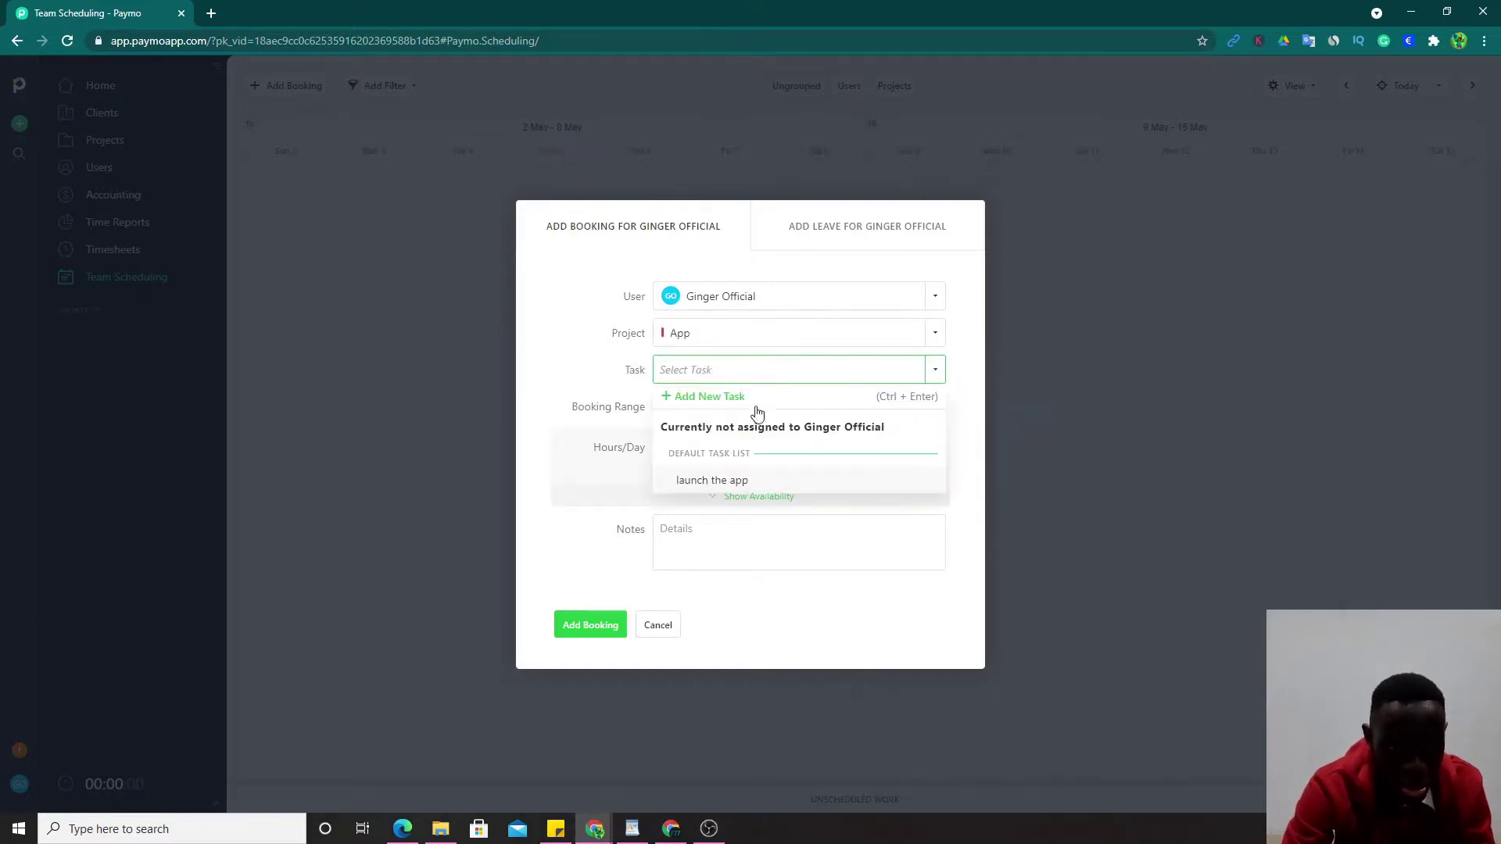
left_click(734, 395)
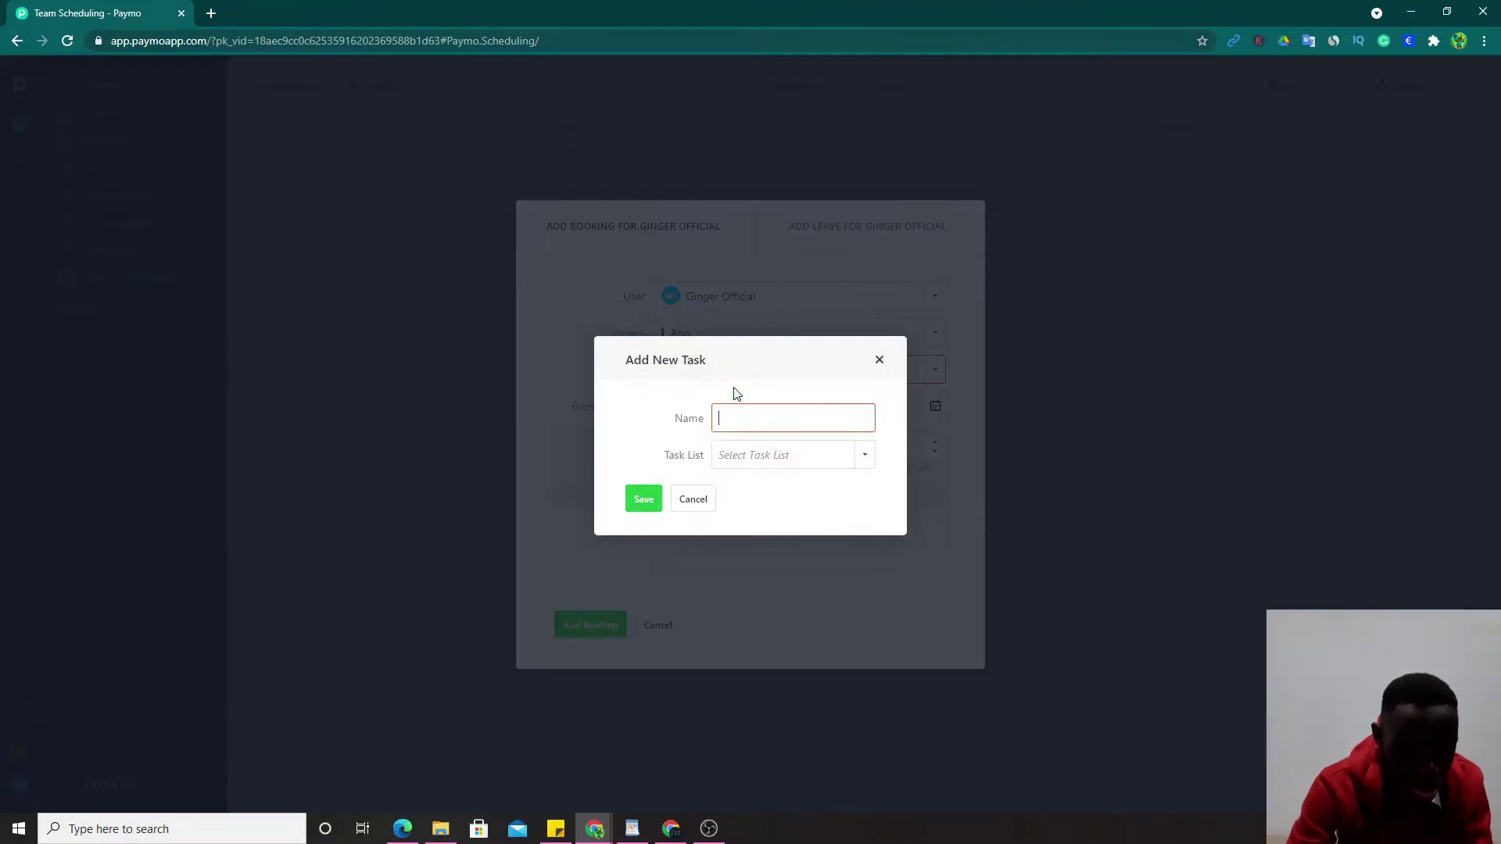
type("building the app")
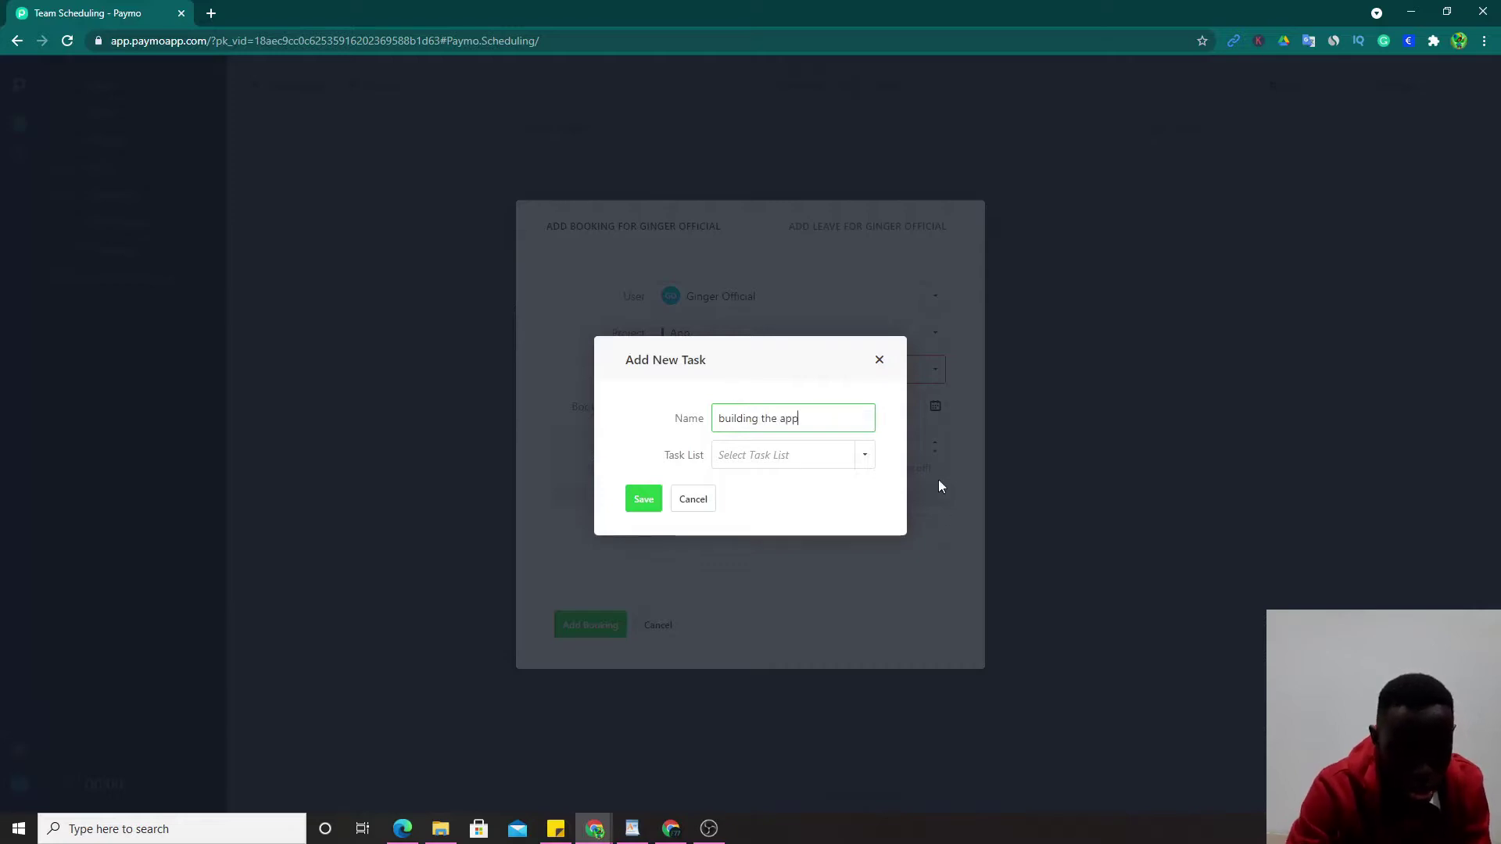
left_click(641, 502)
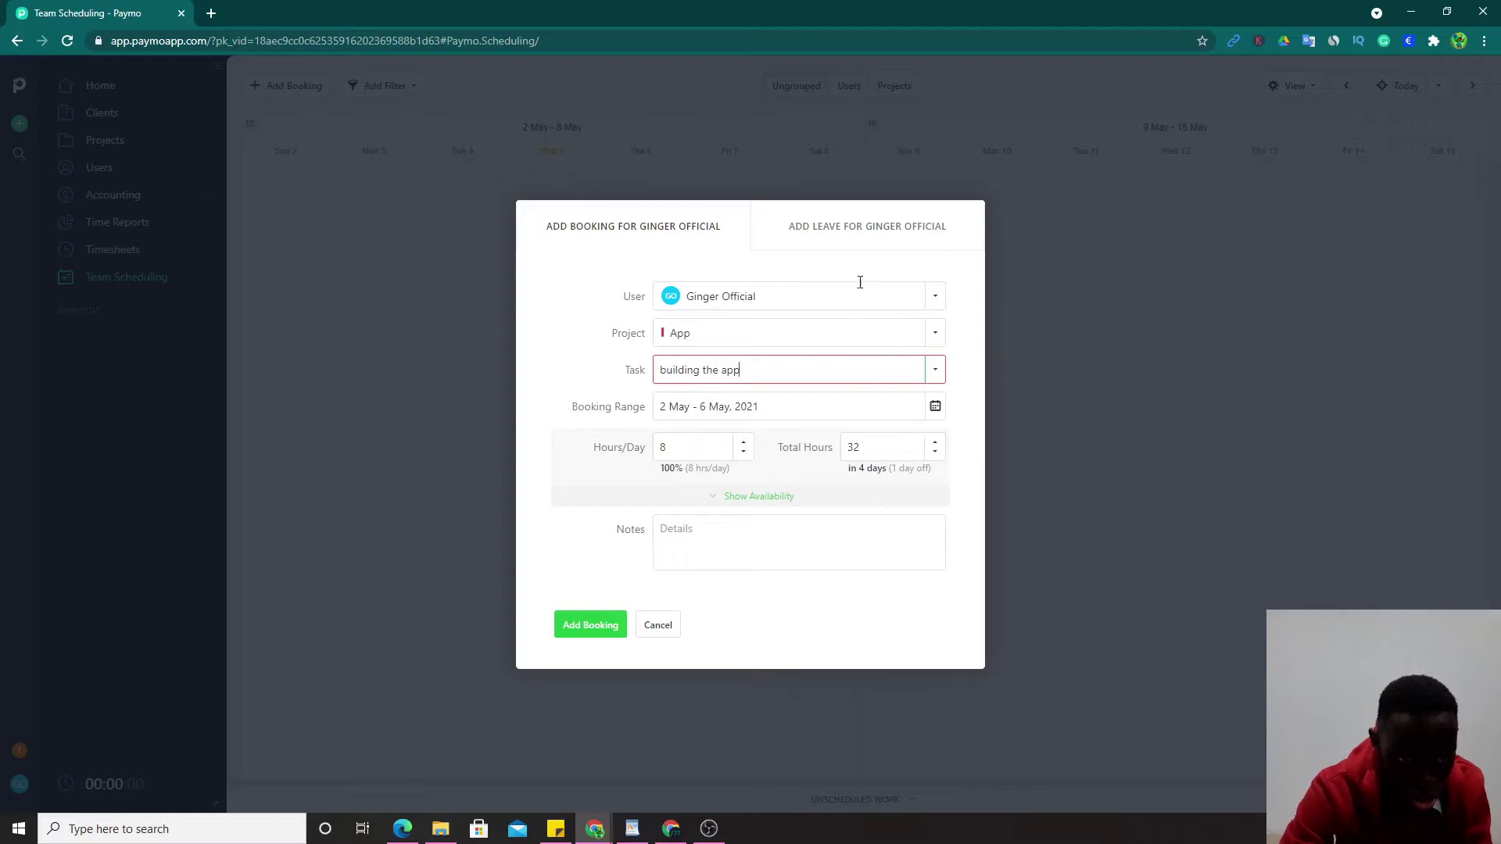
Check the leave form and the user choices, then add the booking for the "building the app" task
left_click(870, 228)
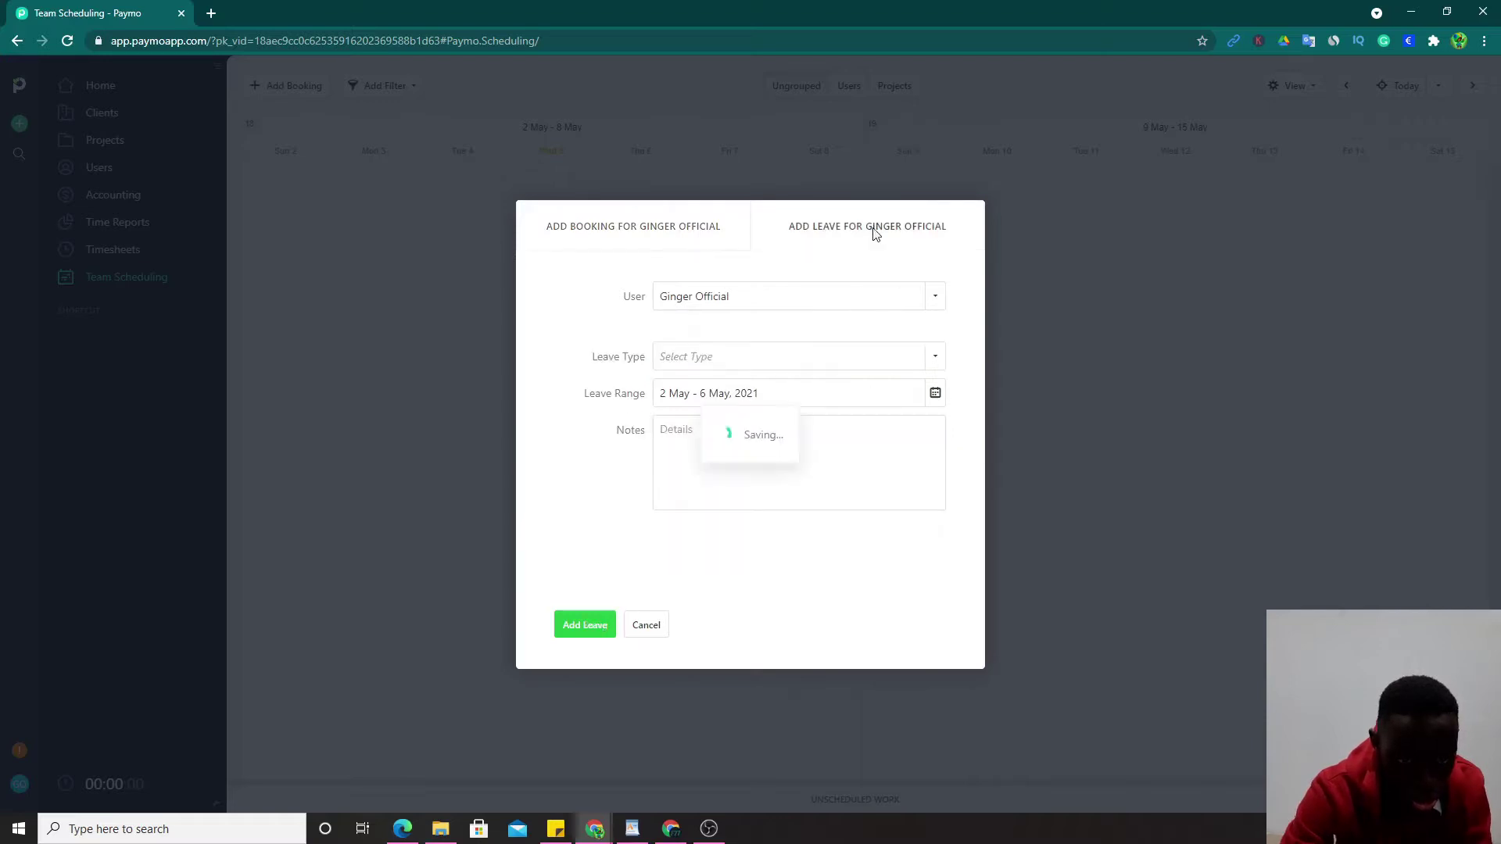
left_click(636, 227)
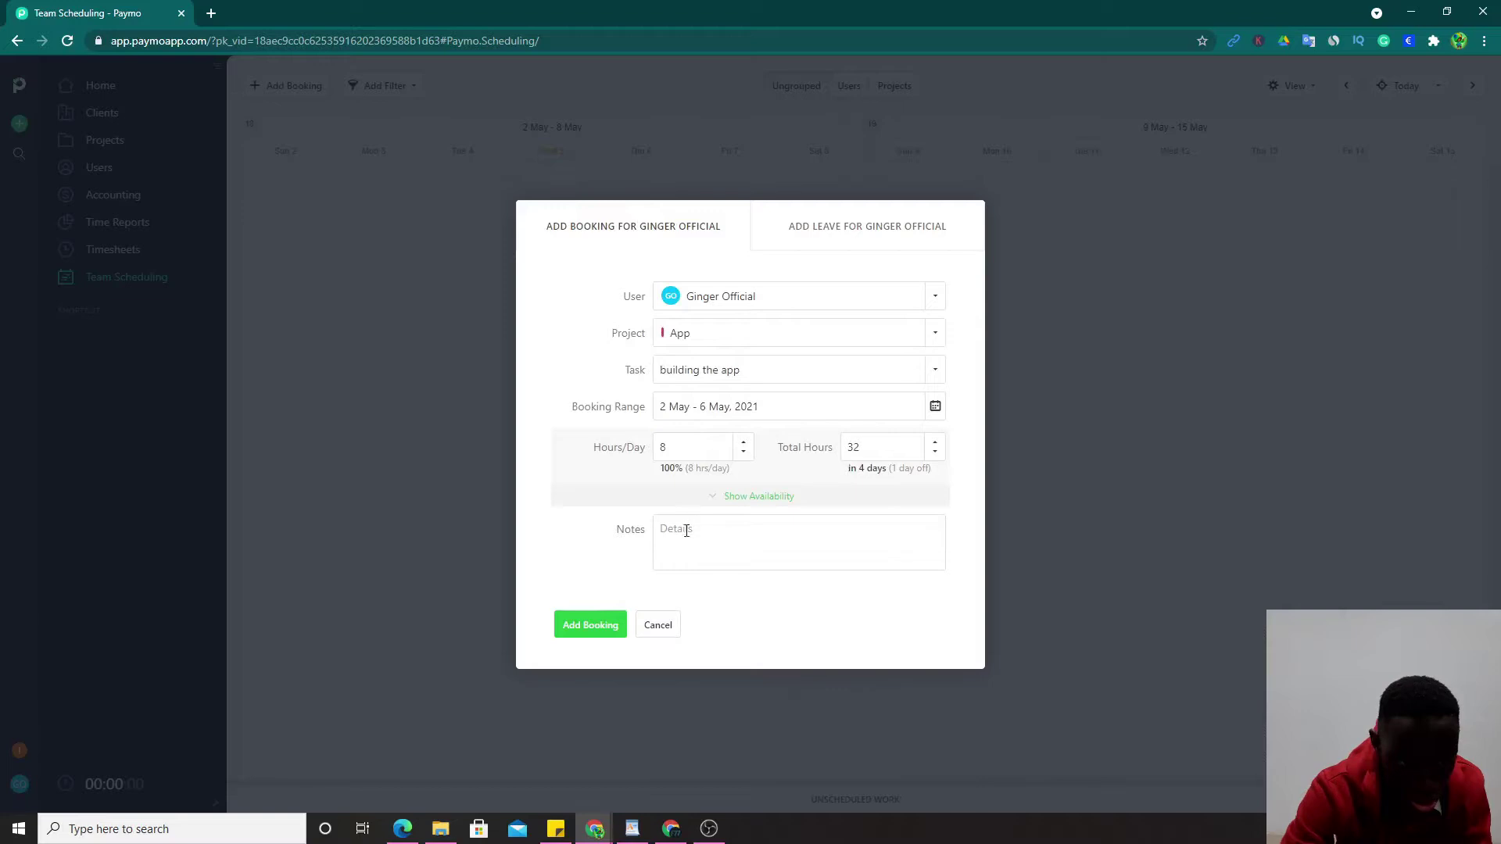
left_click(935, 300)
left_click(936, 301)
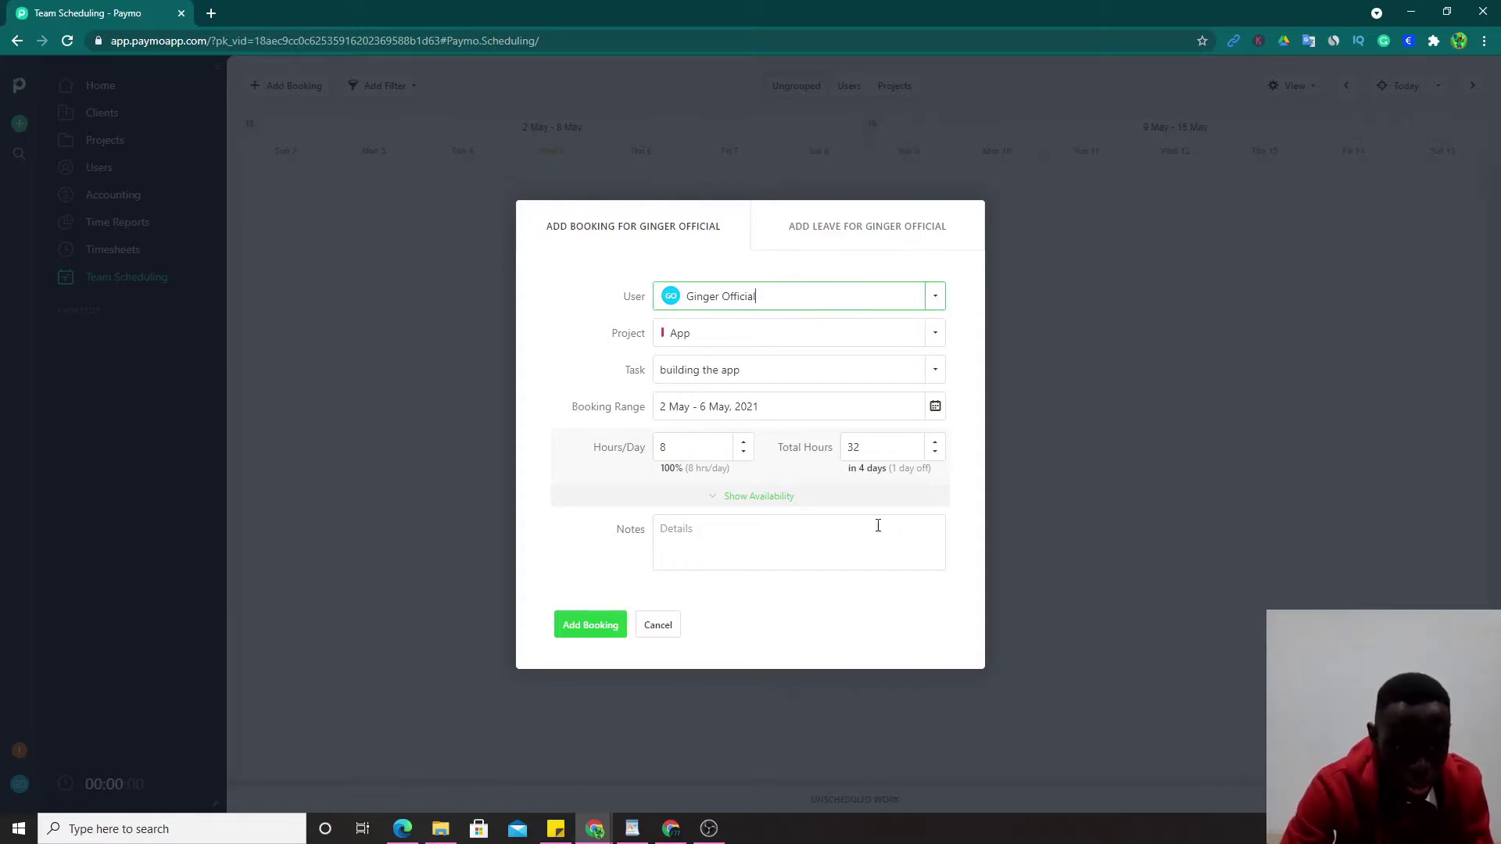
left_click(588, 623)
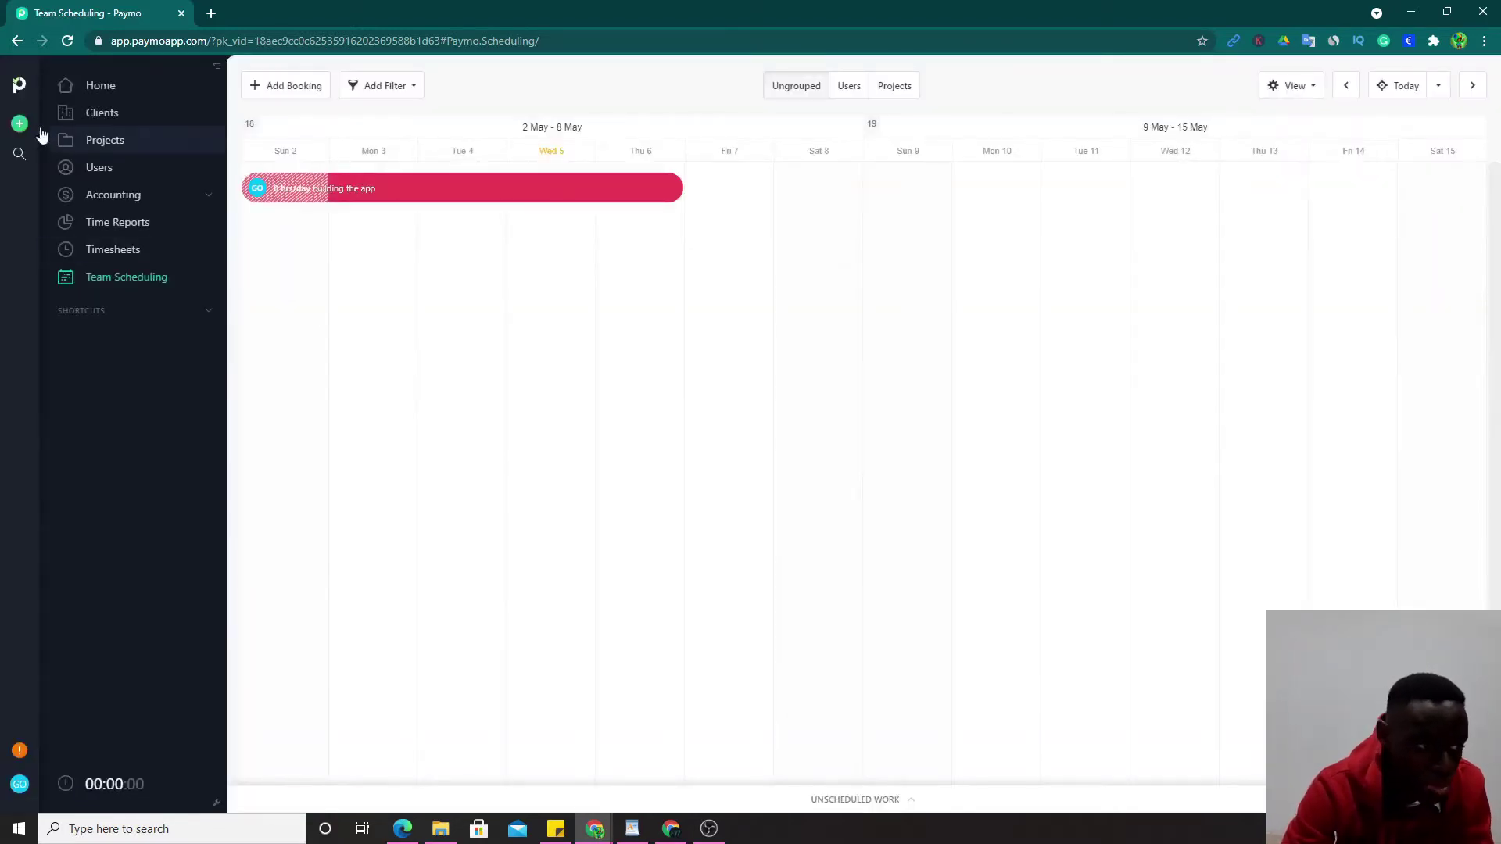
Look at the Users page and its option for adding a user, and return to Team Scheduling
left_click(77, 172)
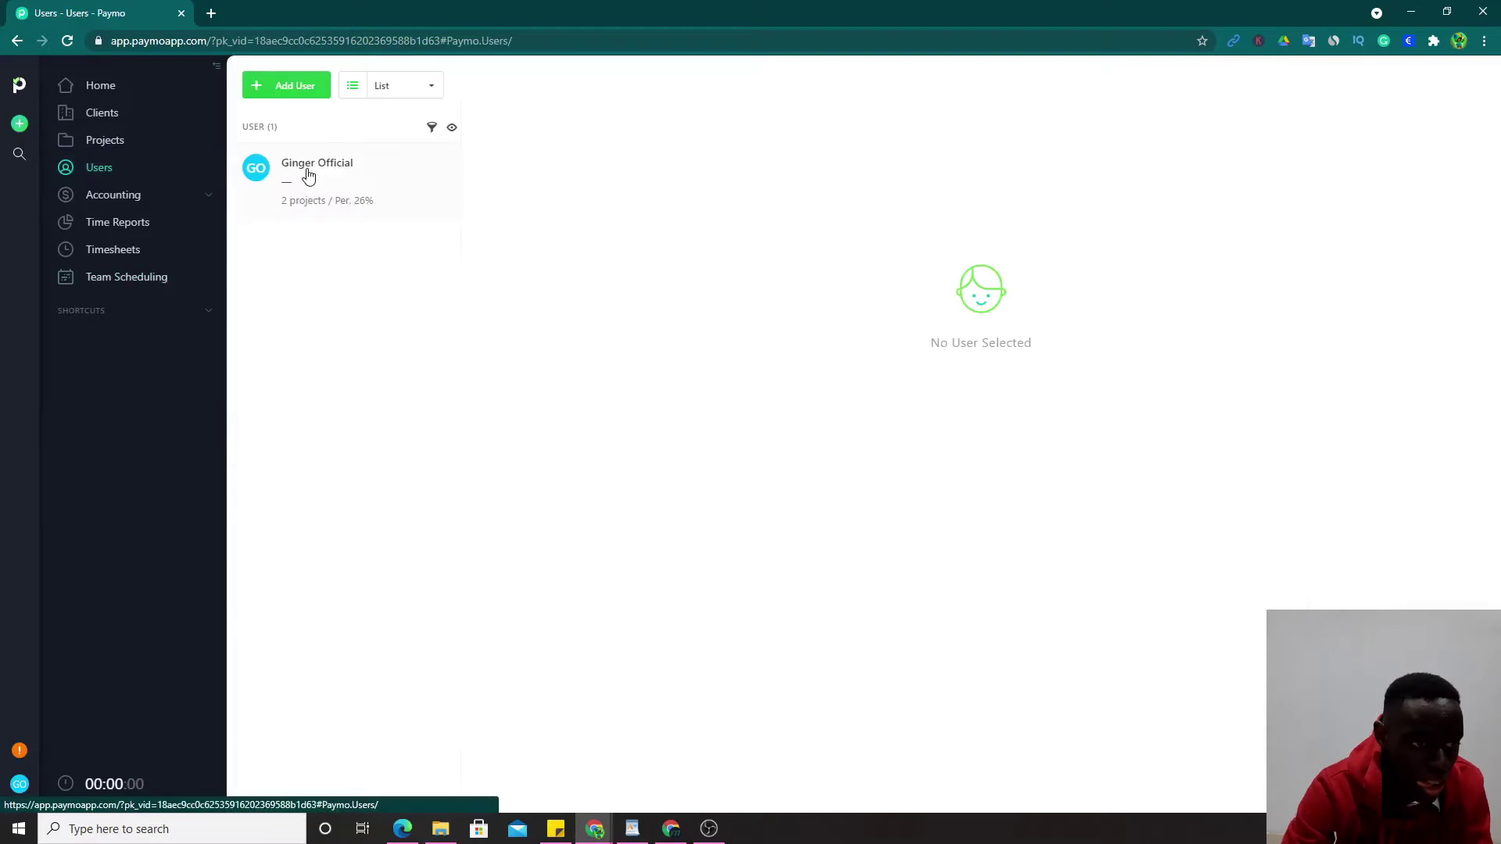
left_click(305, 85)
left_click(359, 148)
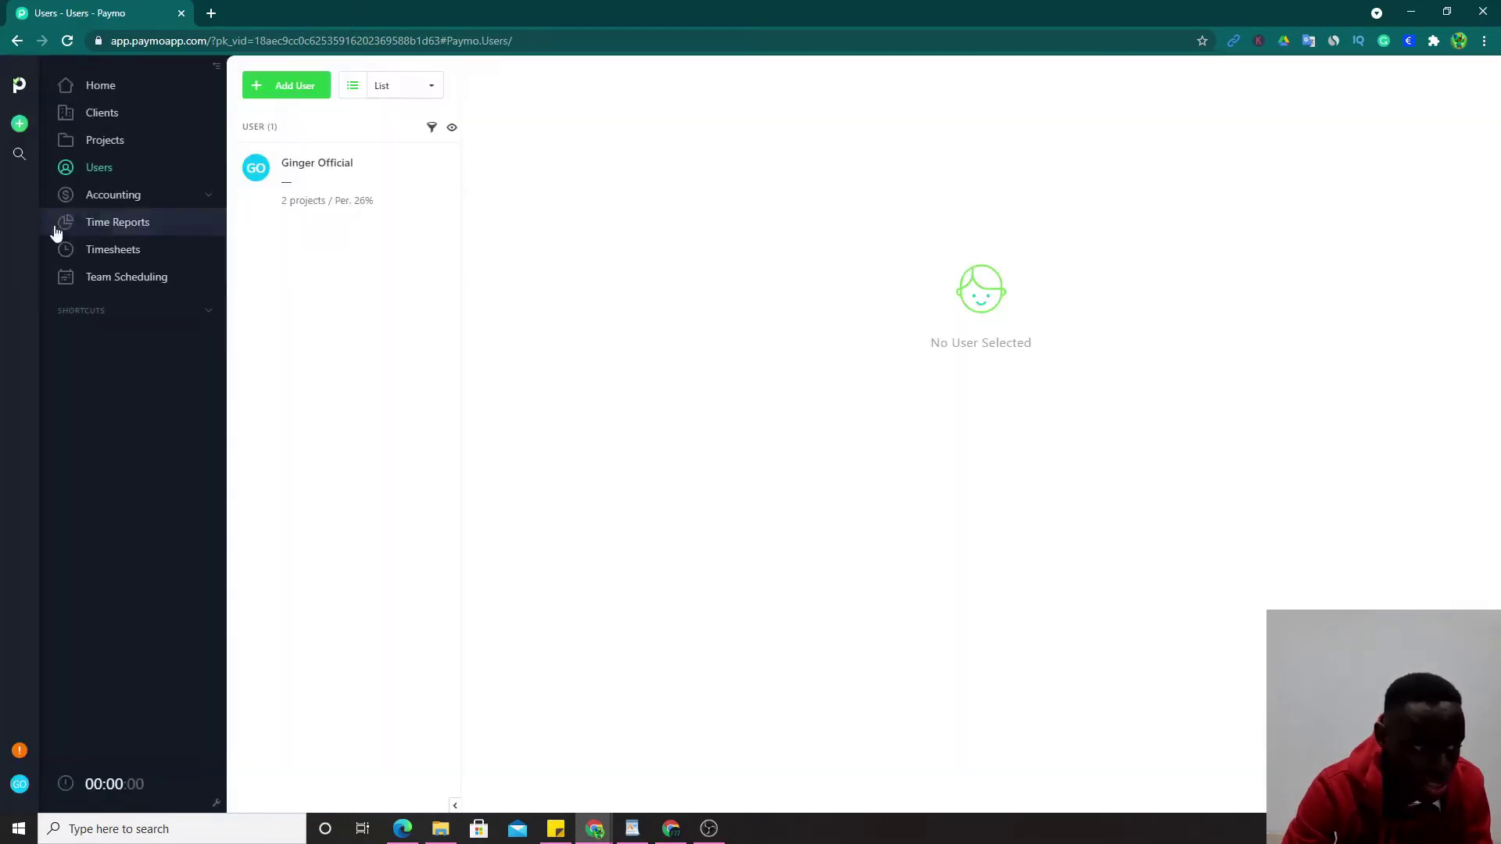
left_click(127, 275)
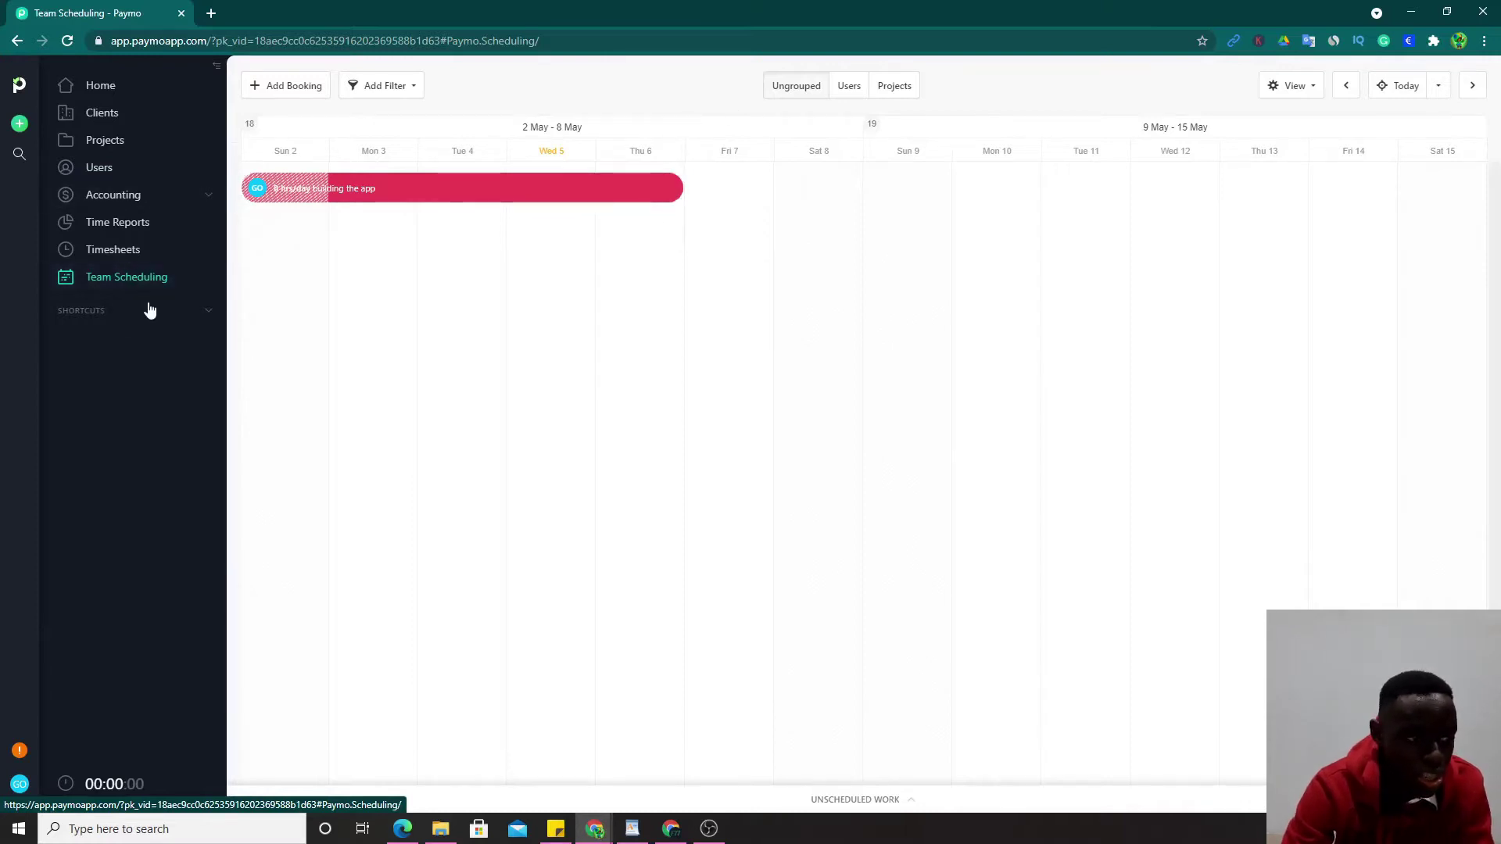
Expand the shortcuts list and open the Invoices page under Accounting
left_click(214, 312)
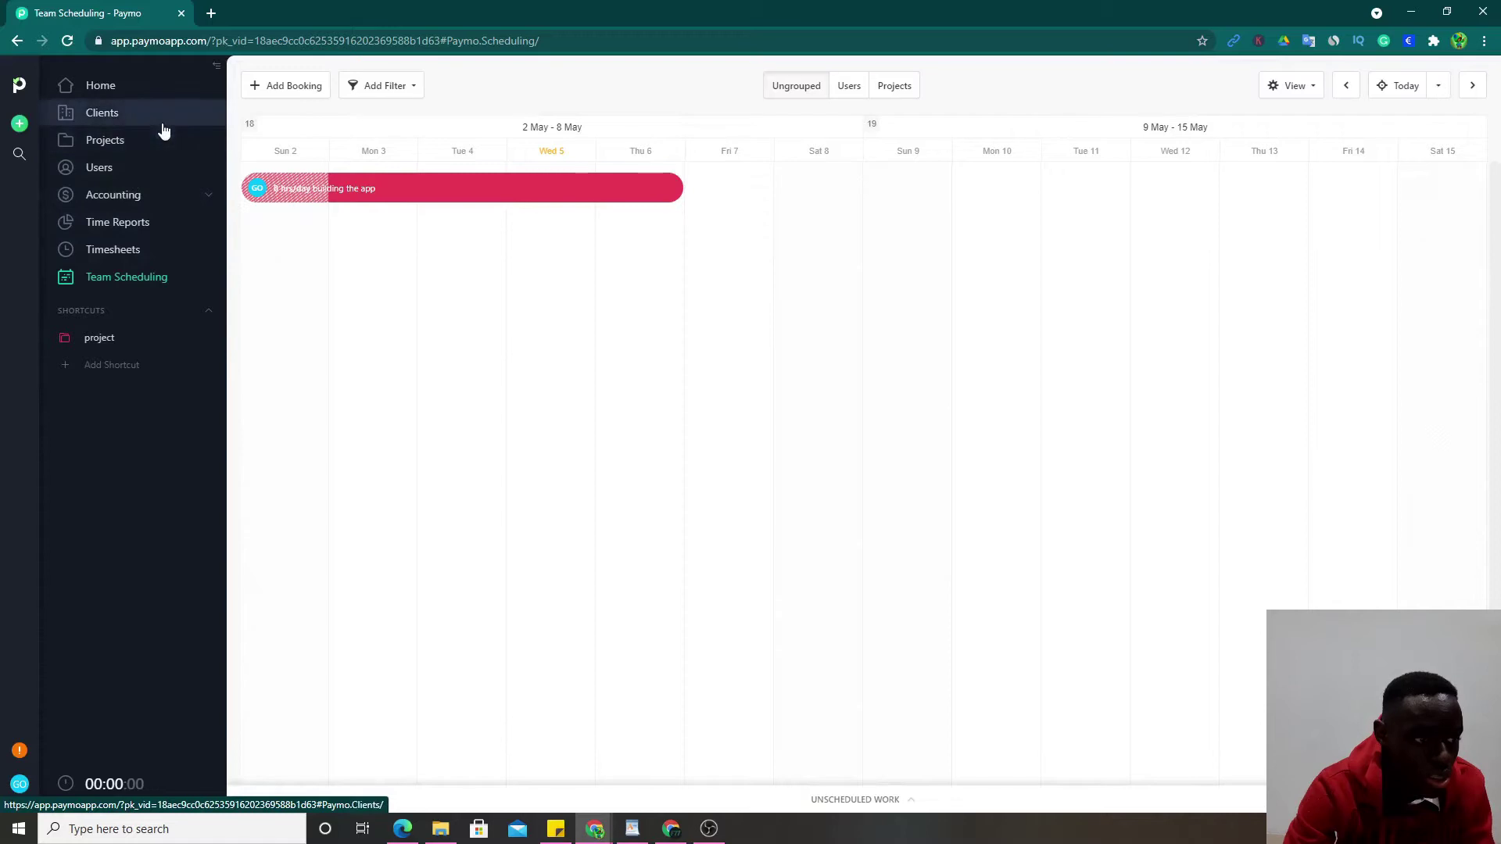
left_click(131, 193)
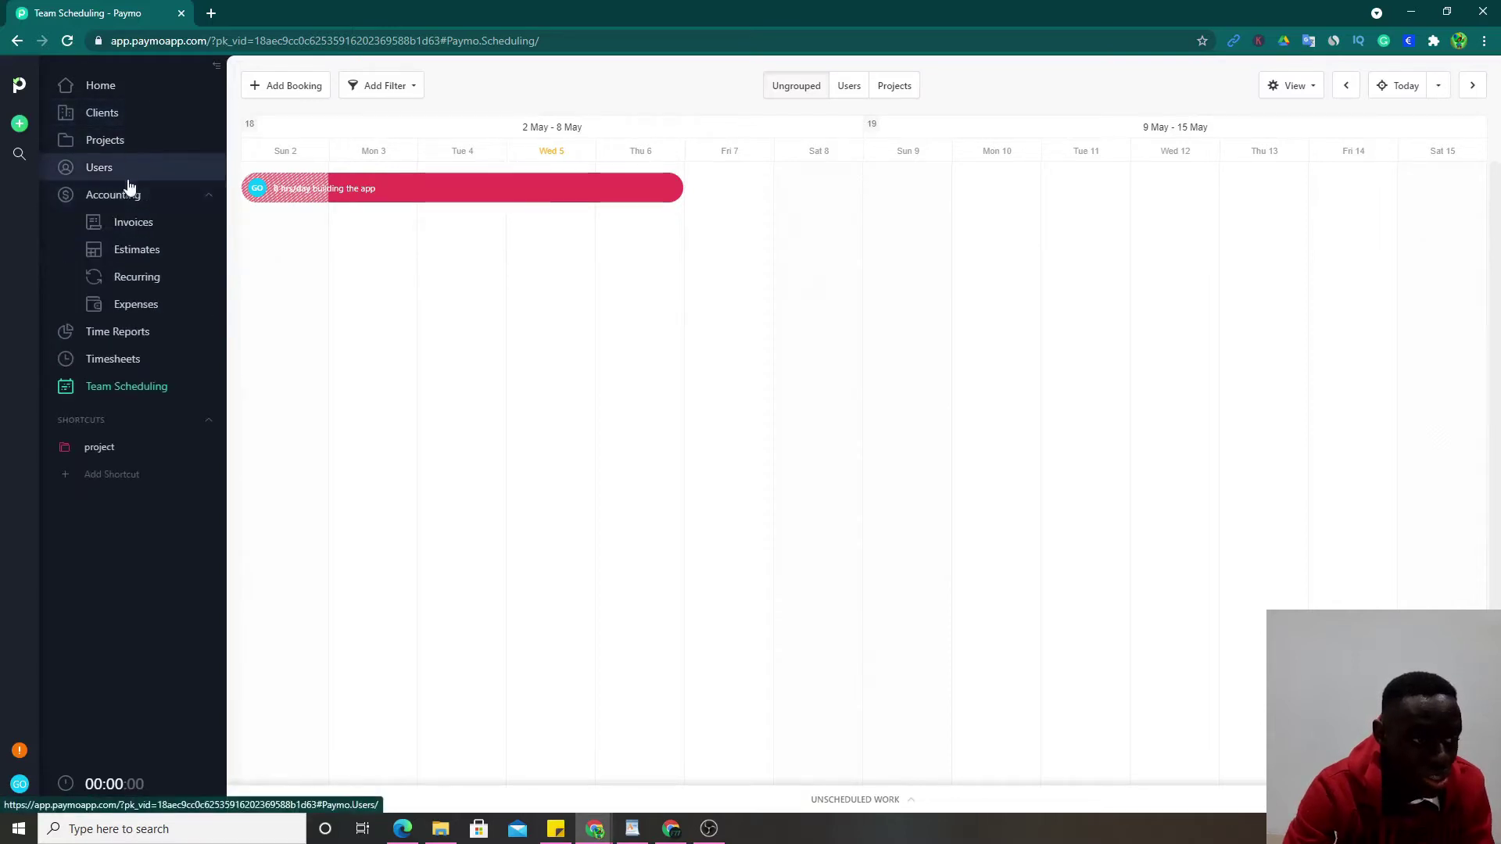
left_click(154, 222)
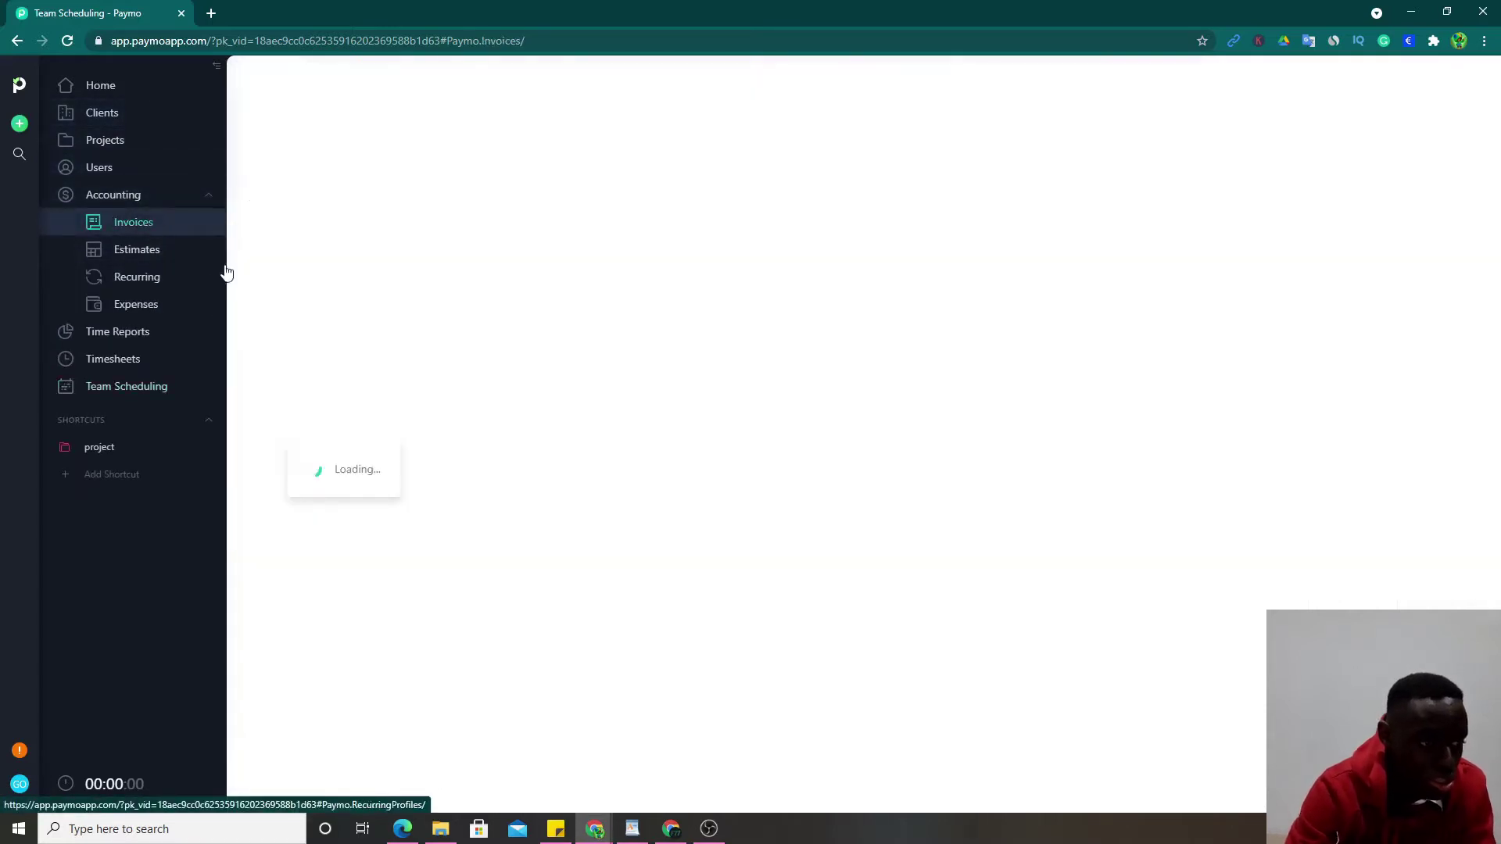
Add a shortcut to the Invoices page named "My invoices" with the person icon in red, and open it
left_click(145, 475)
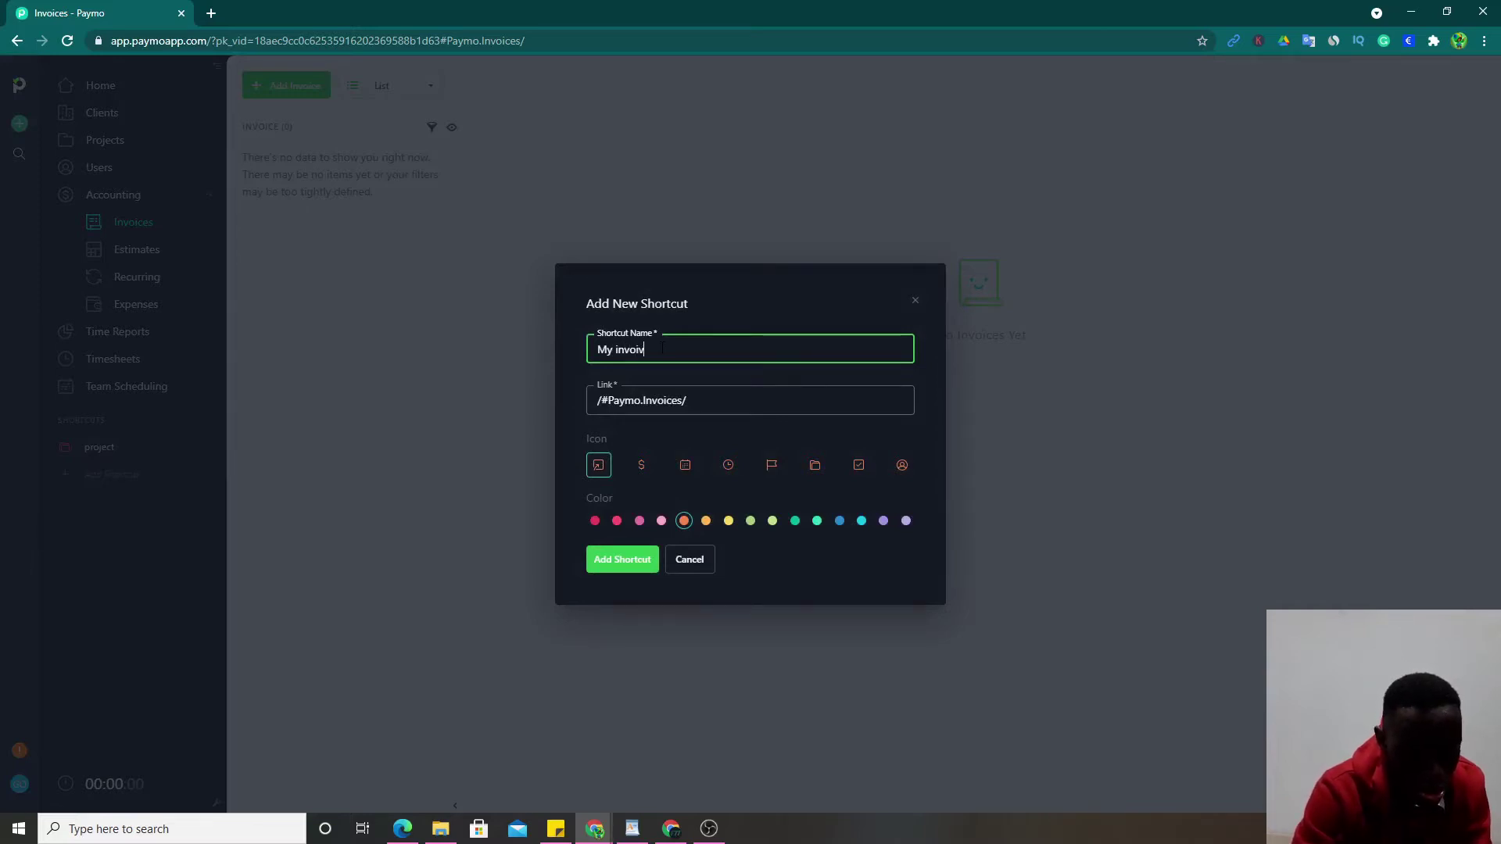
type("My invoiv")
key("BackSpace")
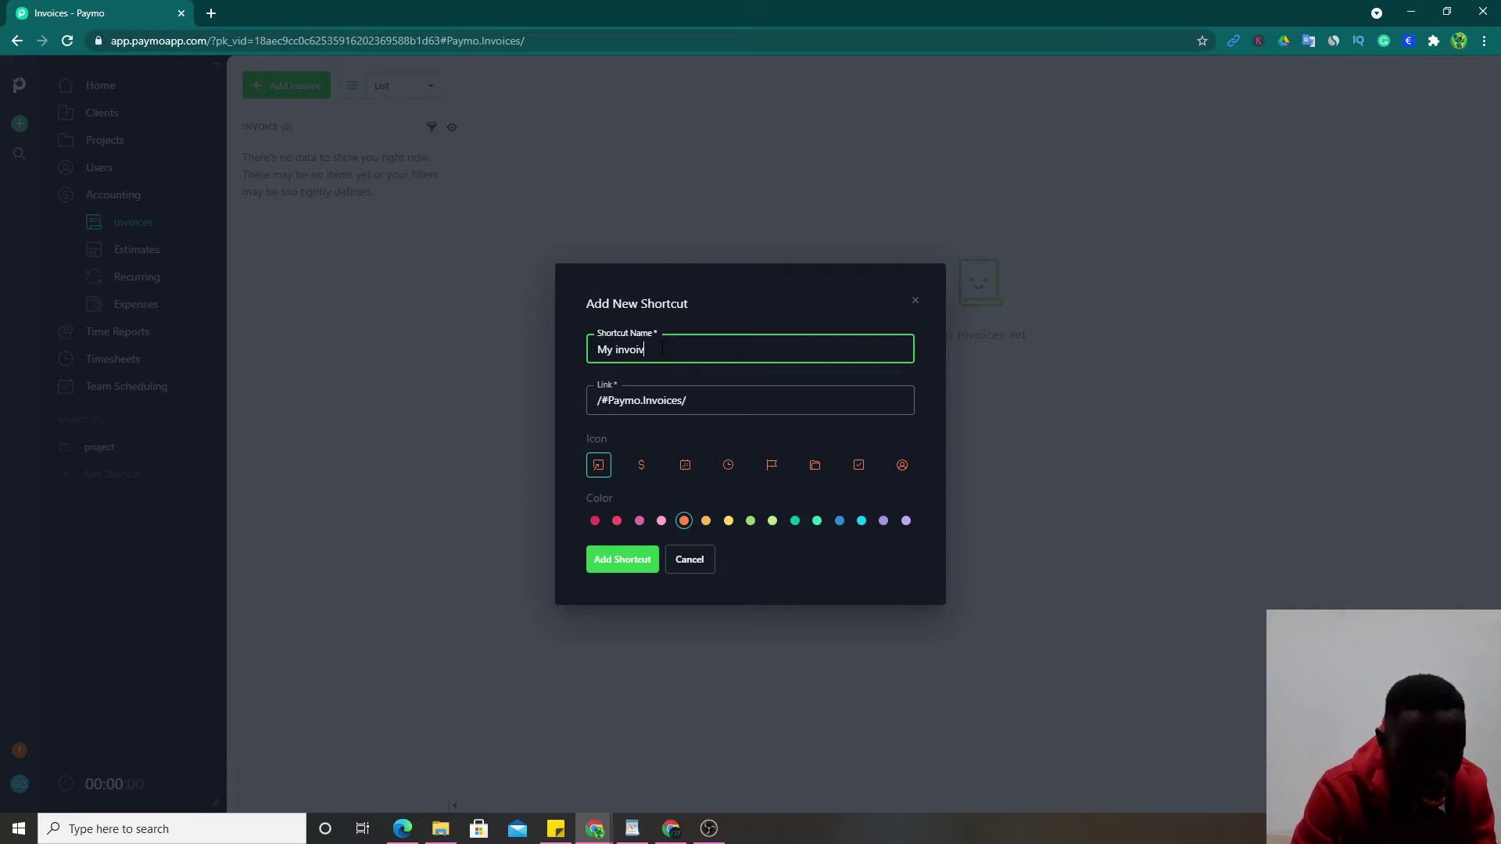
right_click(615, 350)
left_click(677, 383)
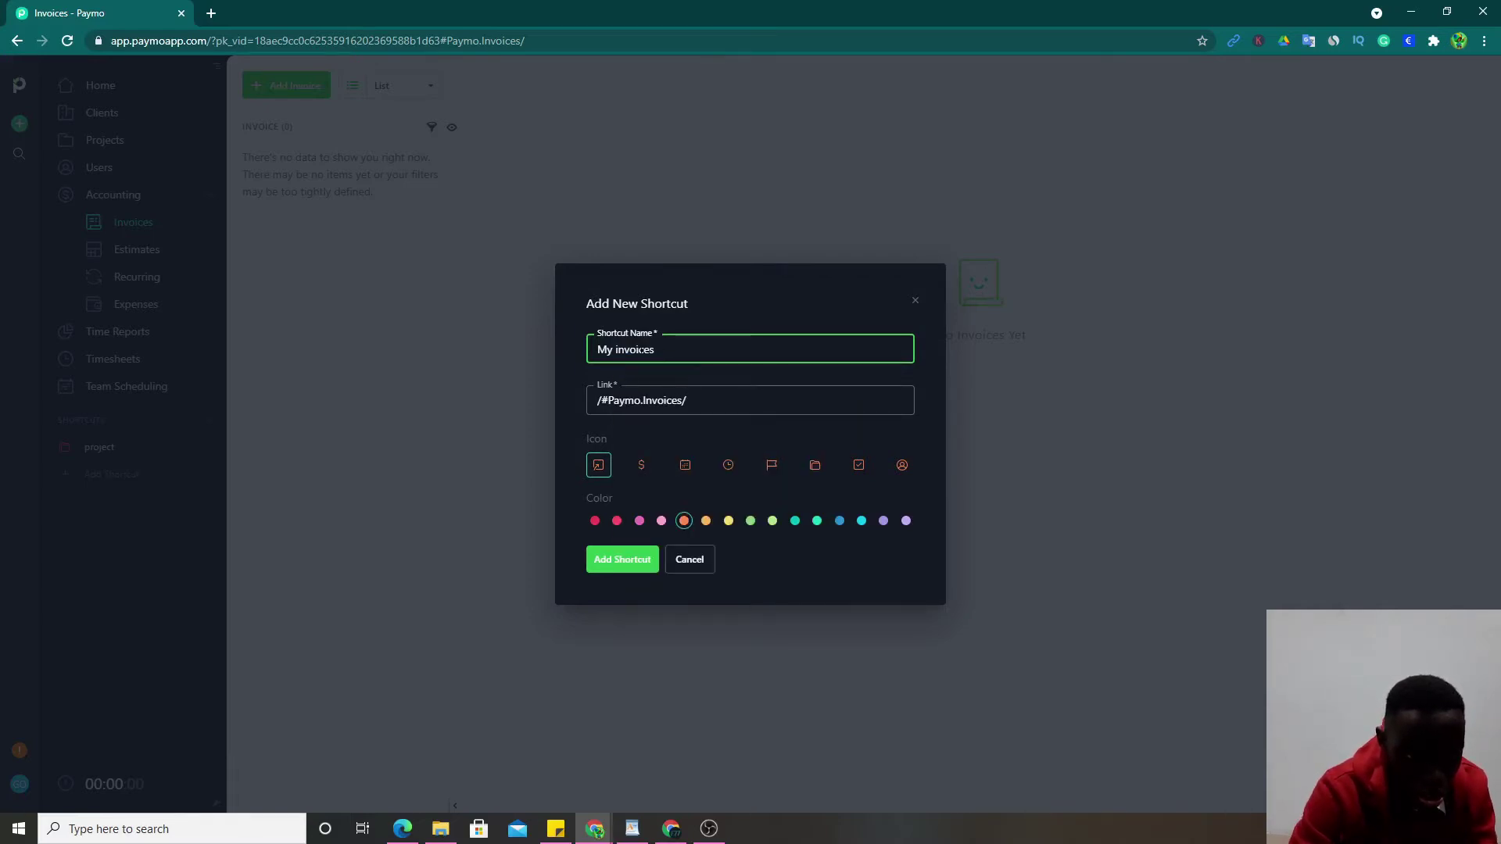
left_click(902, 465)
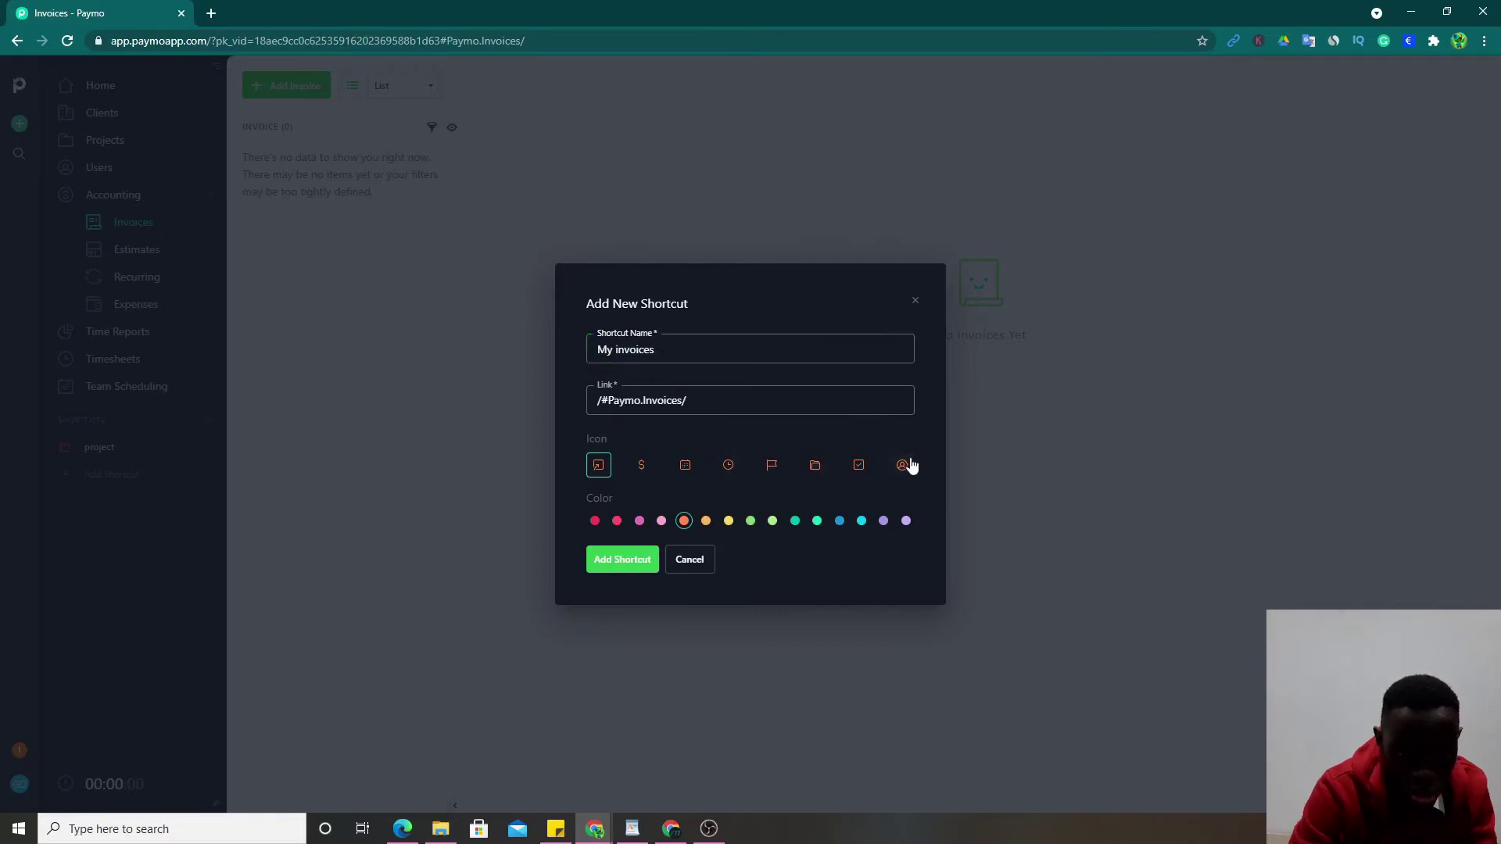
left_click(594, 521)
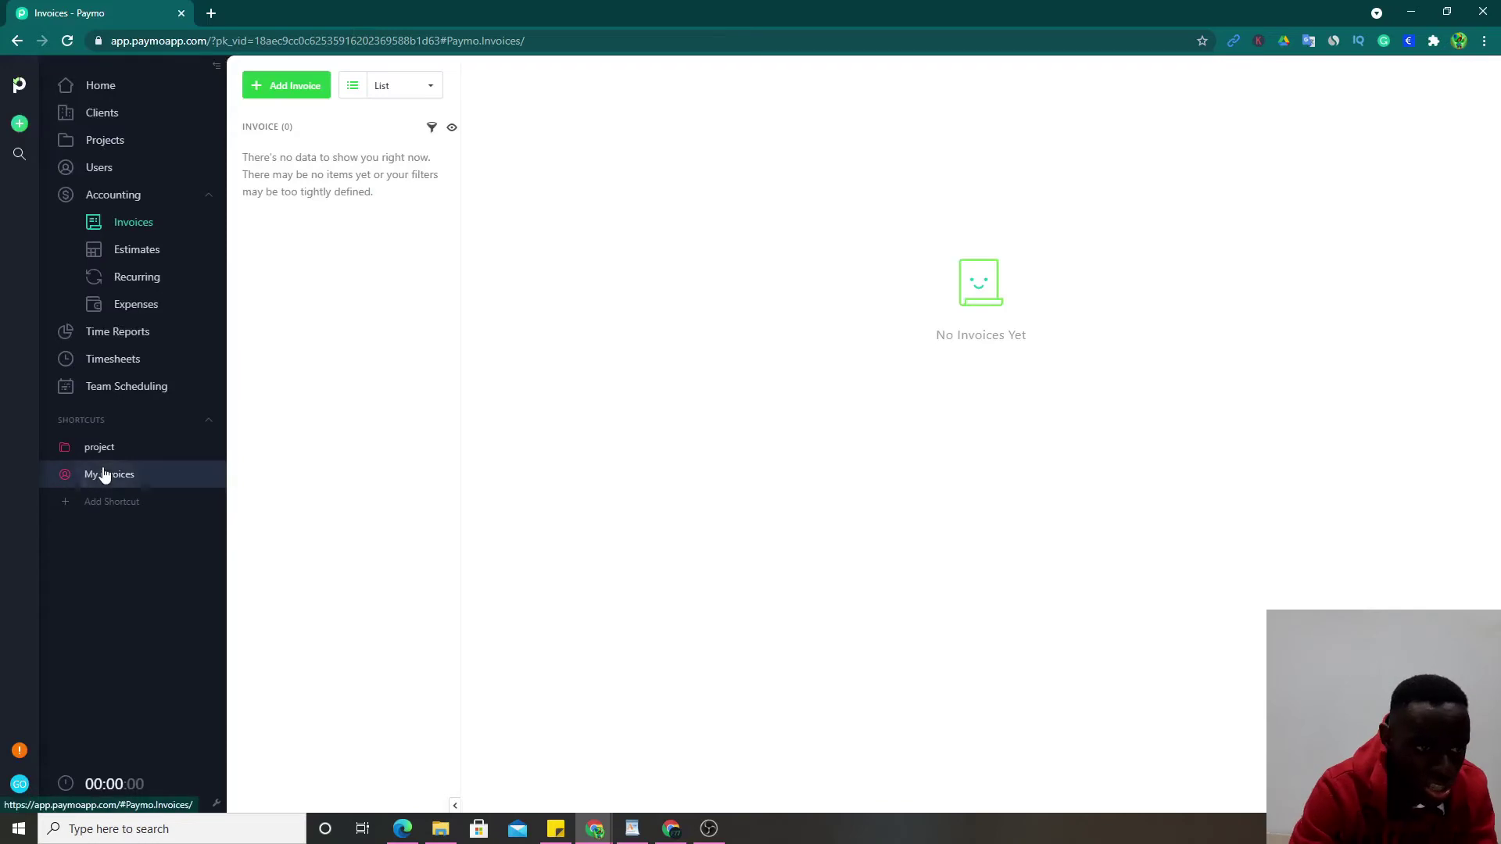
left_click(104, 475)
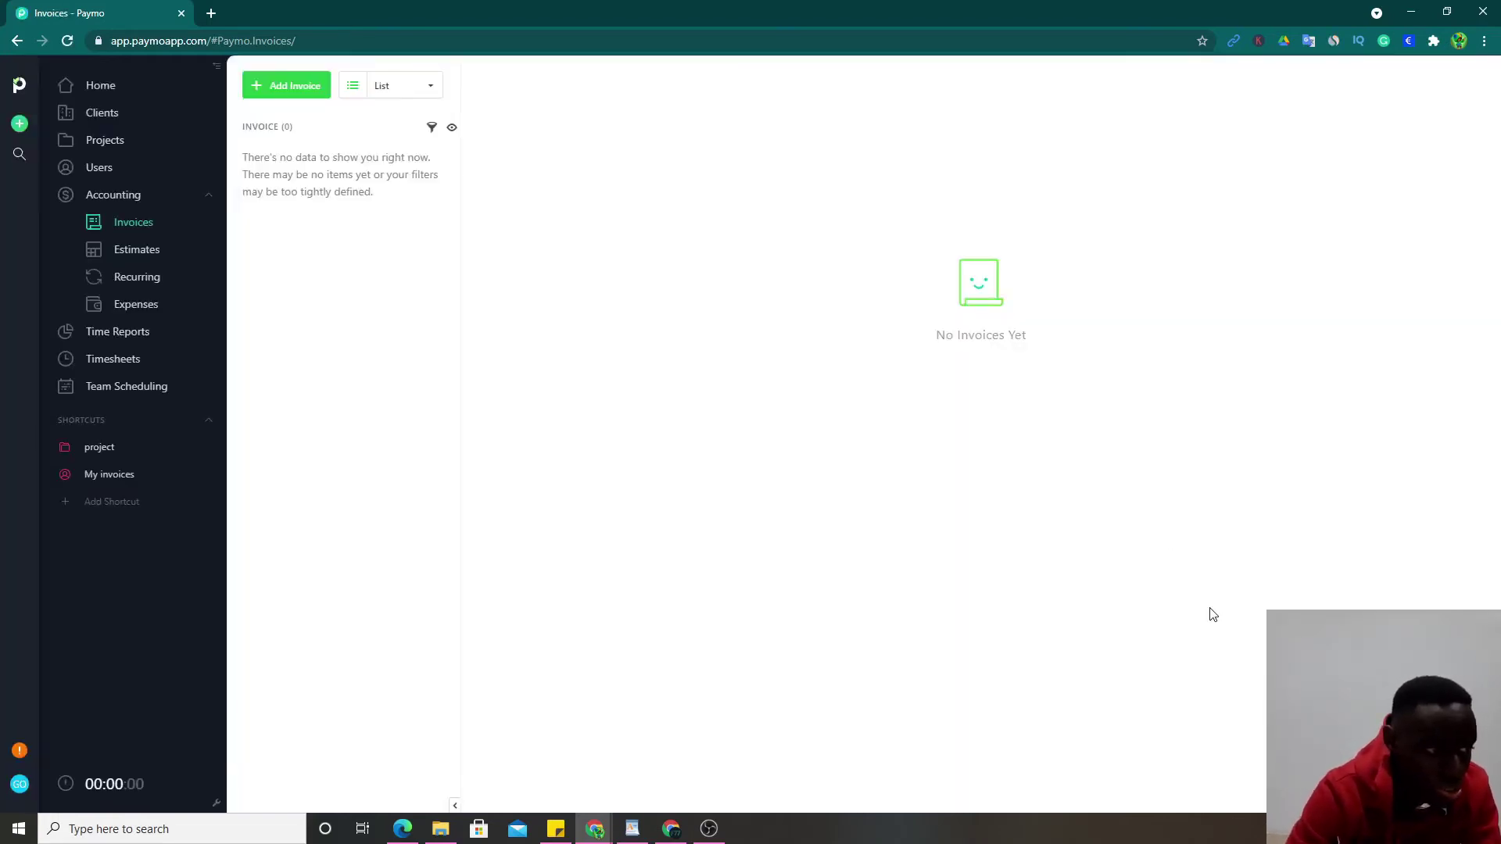
View the quick-add options and a blank time entry, cancel the entry and go to the Home page
left_click(19, 124)
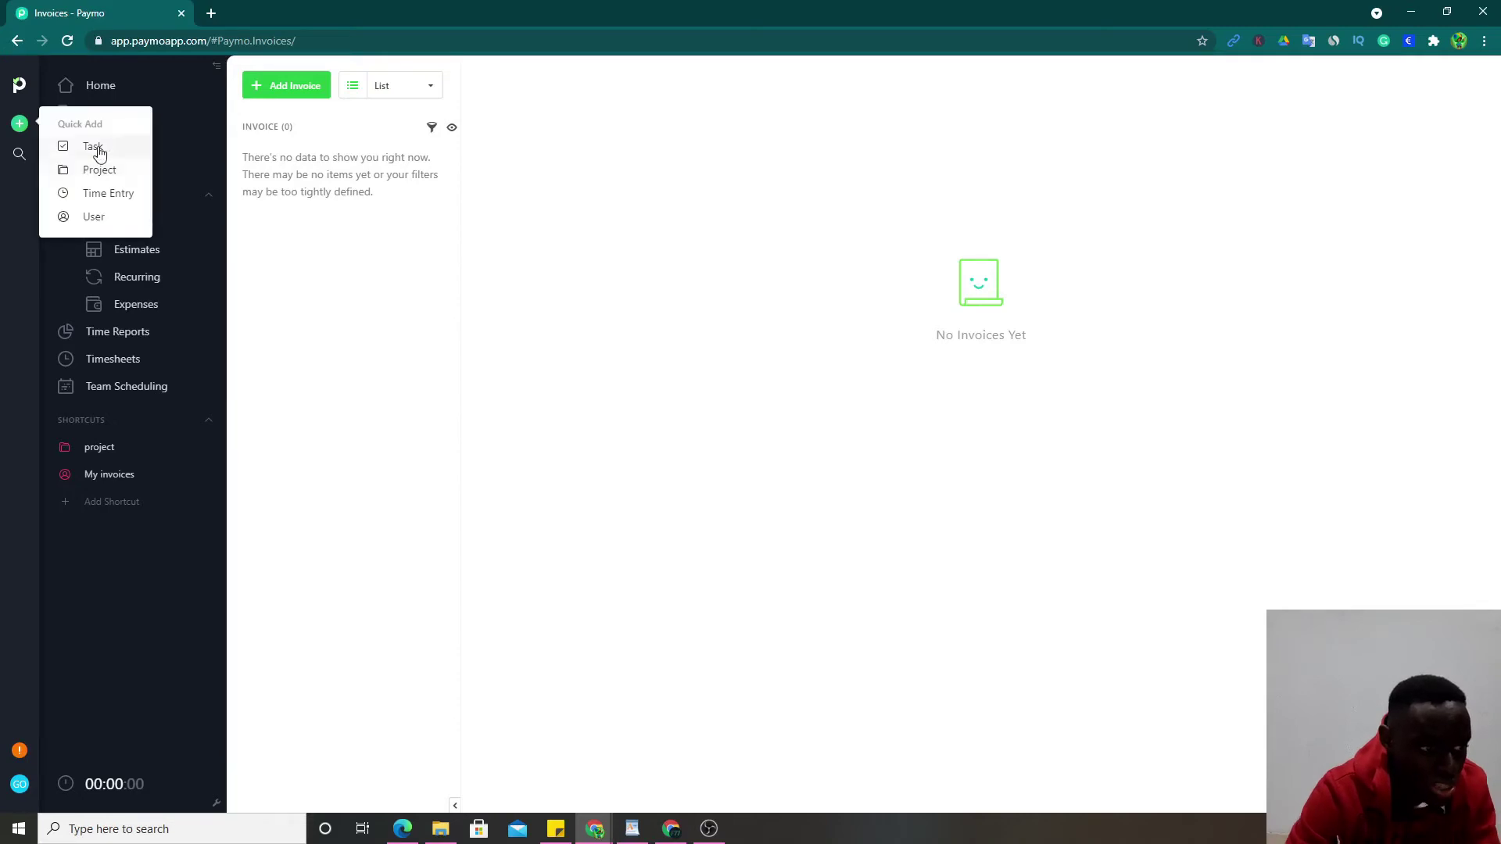
left_click(95, 196)
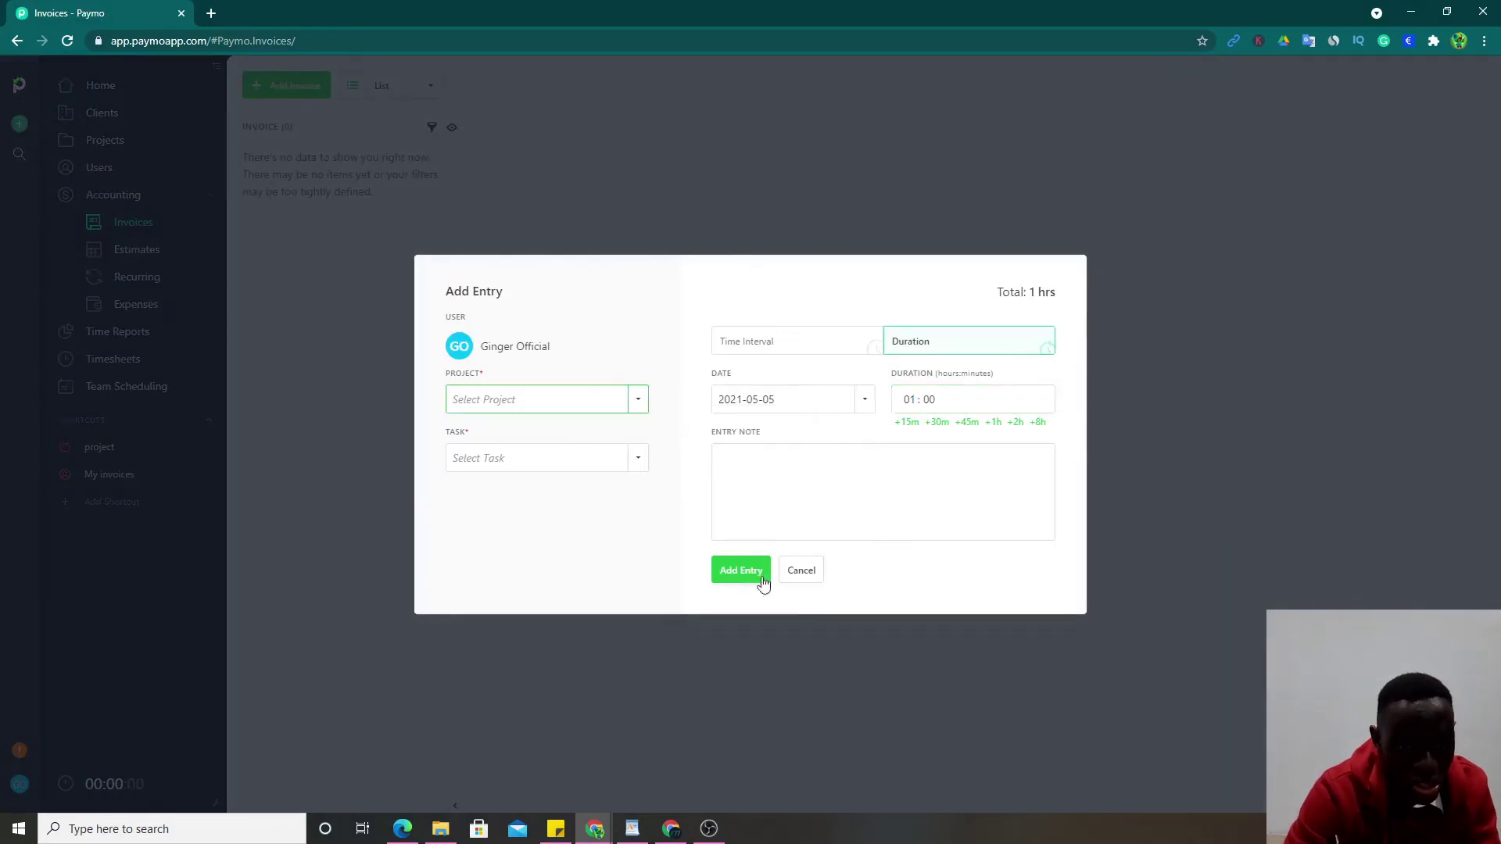
left_click(798, 574)
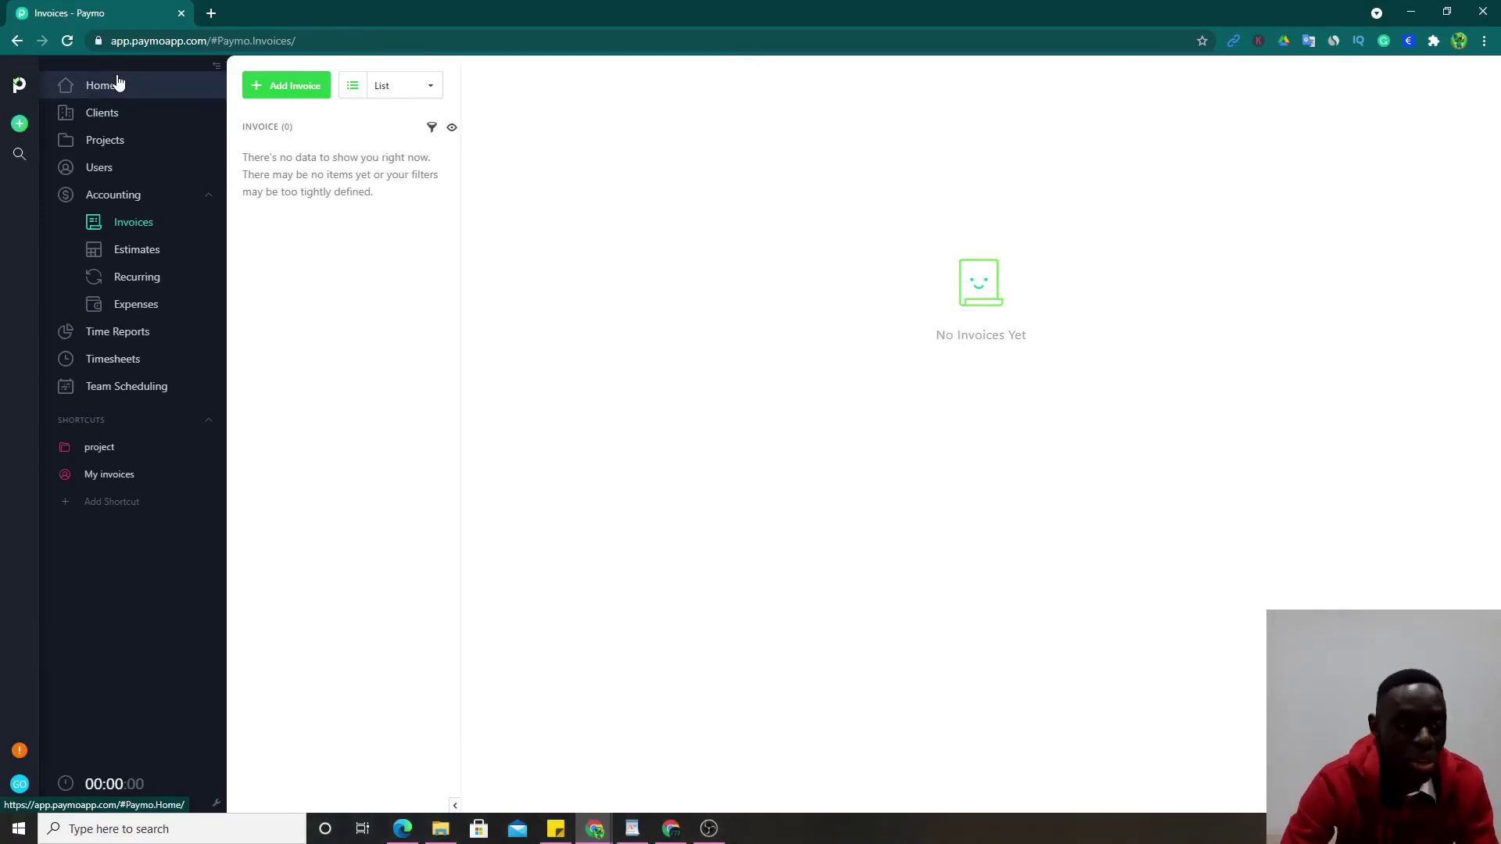
left_click(125, 100)
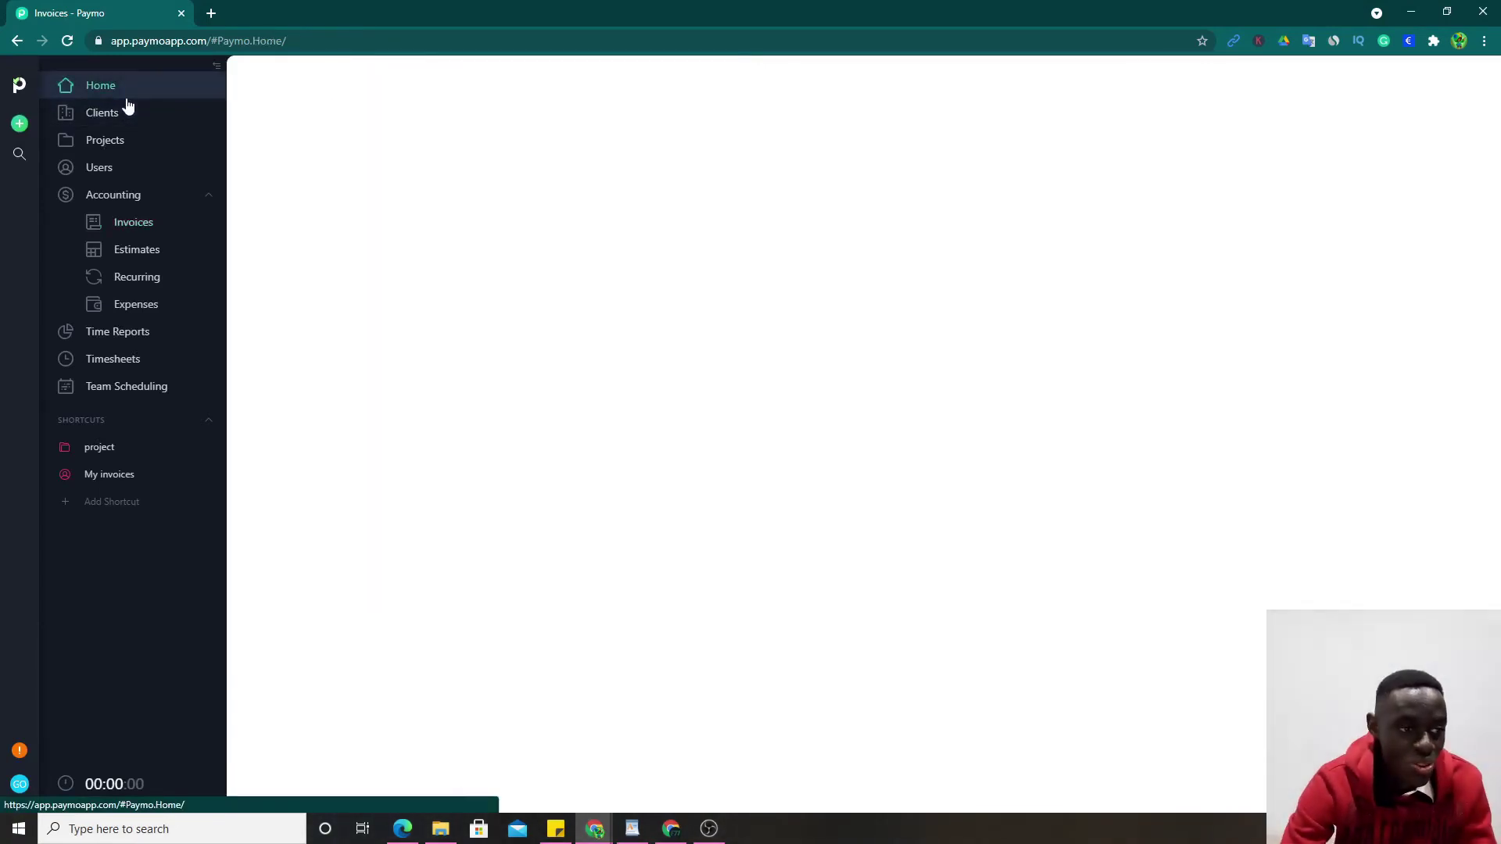